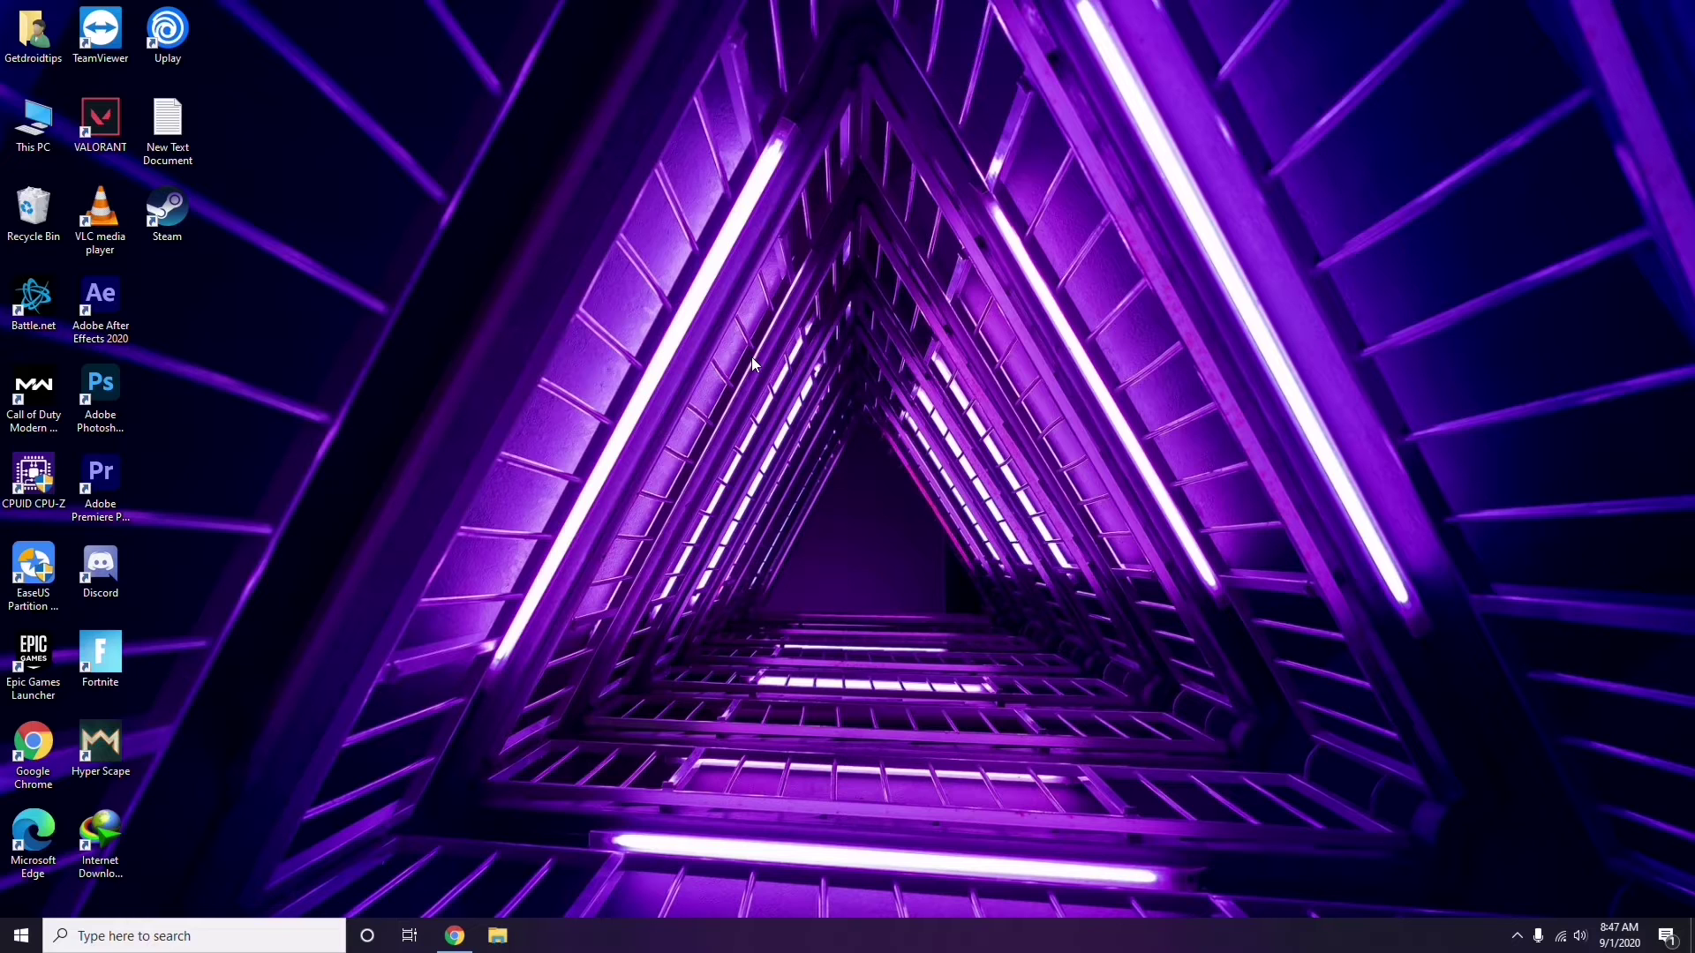
right_click(740, 317)
left_click(782, 397)
right_click(643, 249)
left_click(658, 325)
Step: View the computer's device categories in Device Manager through Computer Management, and close the window
left_click(39, 148)
right_click(38, 148)
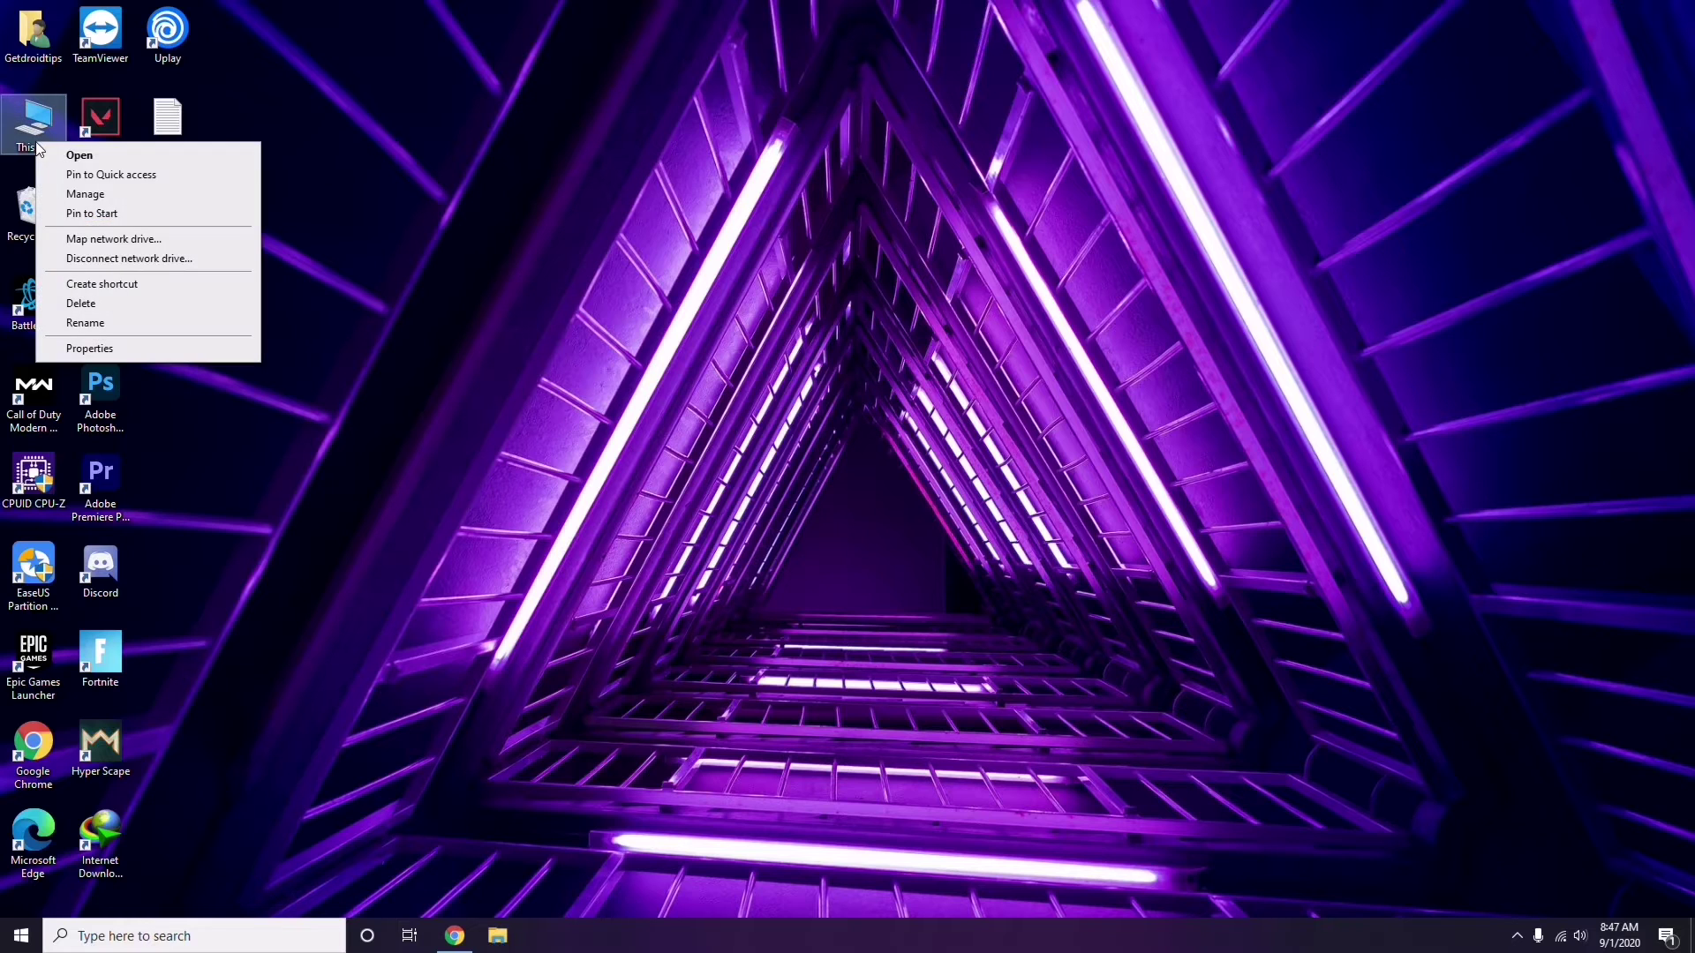
left_click(91, 195)
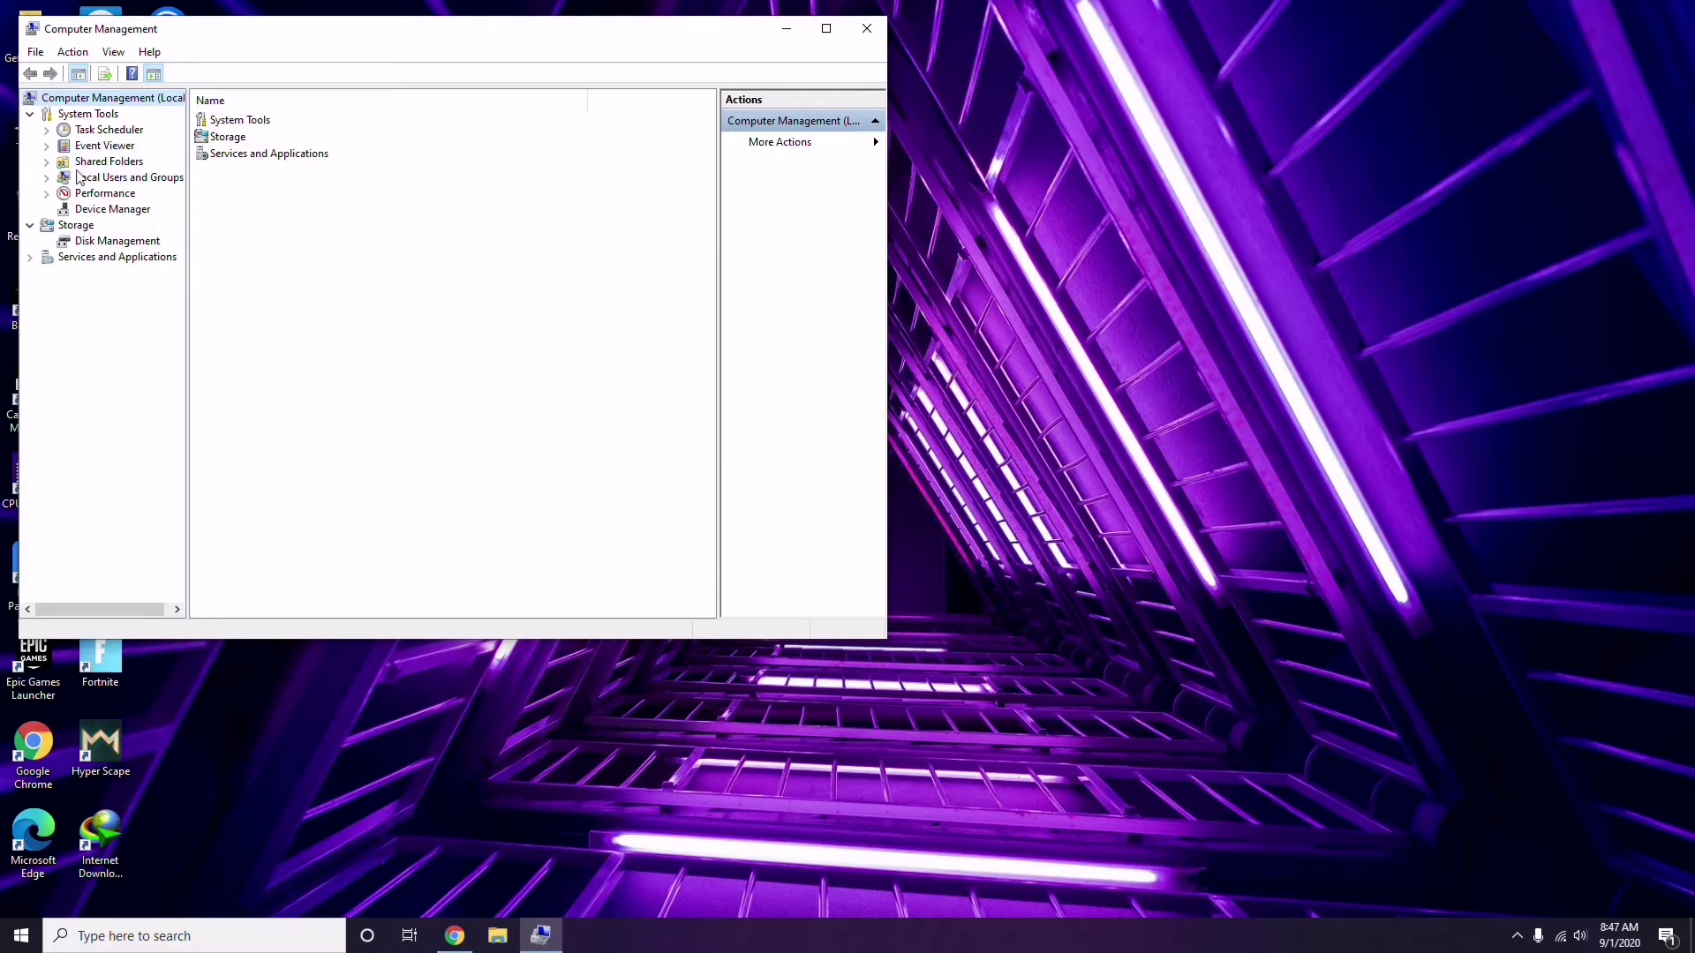
left_click(103, 209)
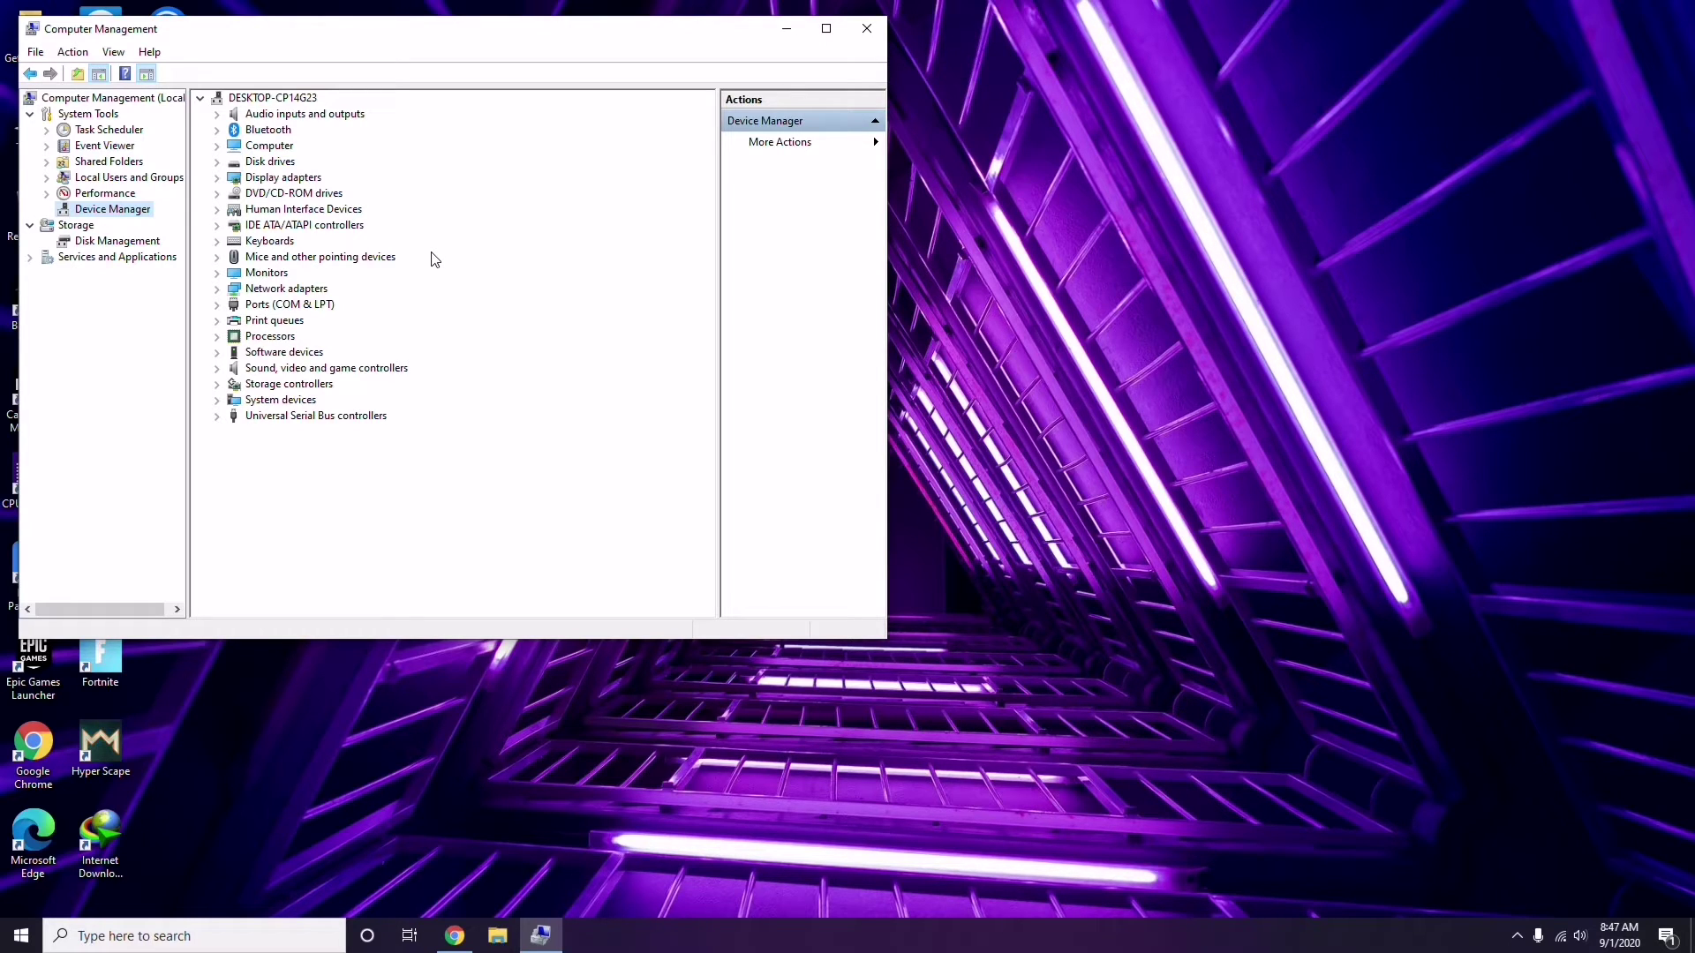
left_click(868, 36)
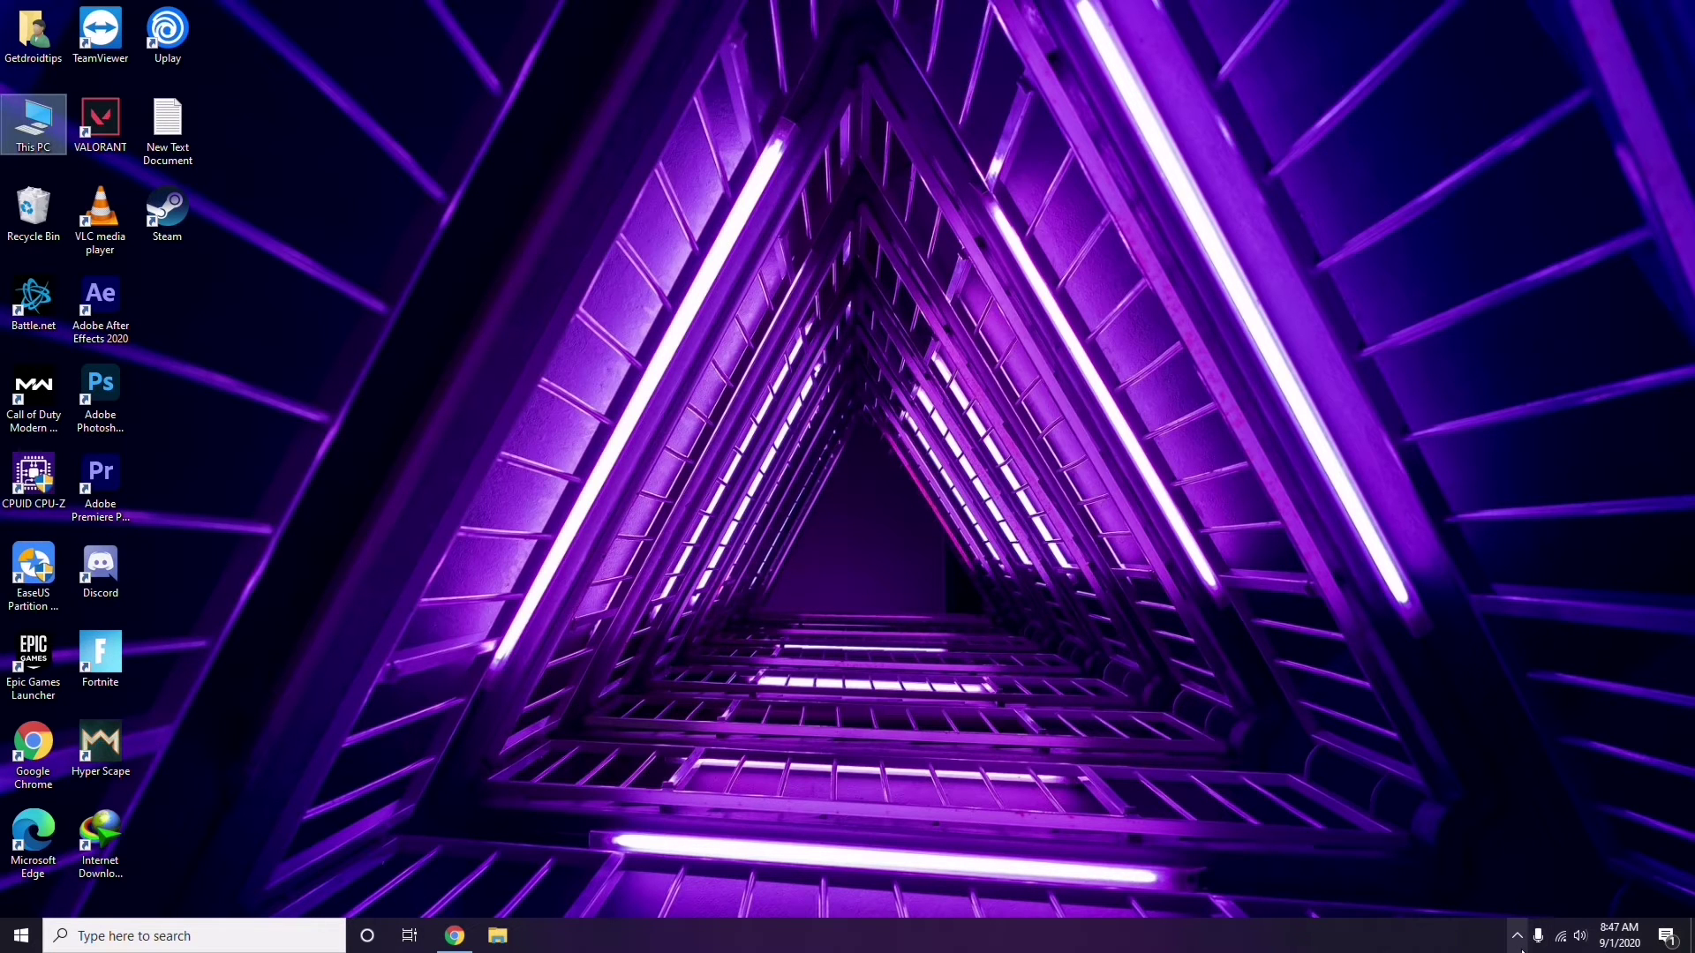
Step: Check AMD Radeon Software for the installed graphics driver version and an available update, and close it
left_click(1517, 936)
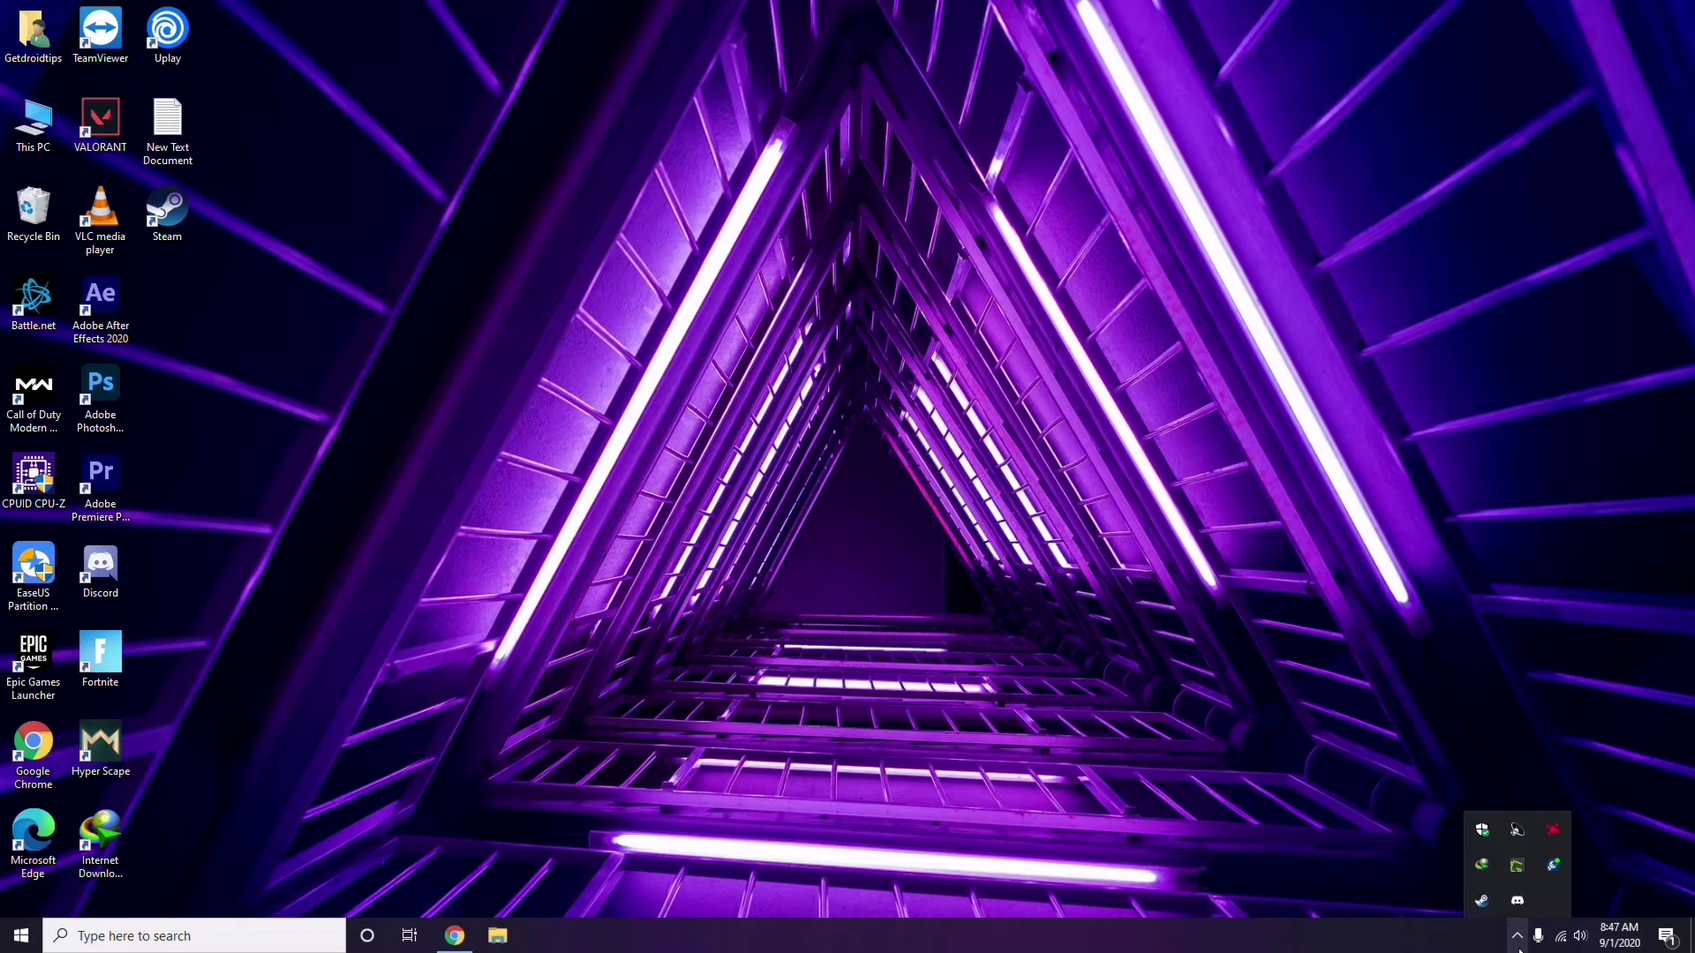
left_click(1551, 832)
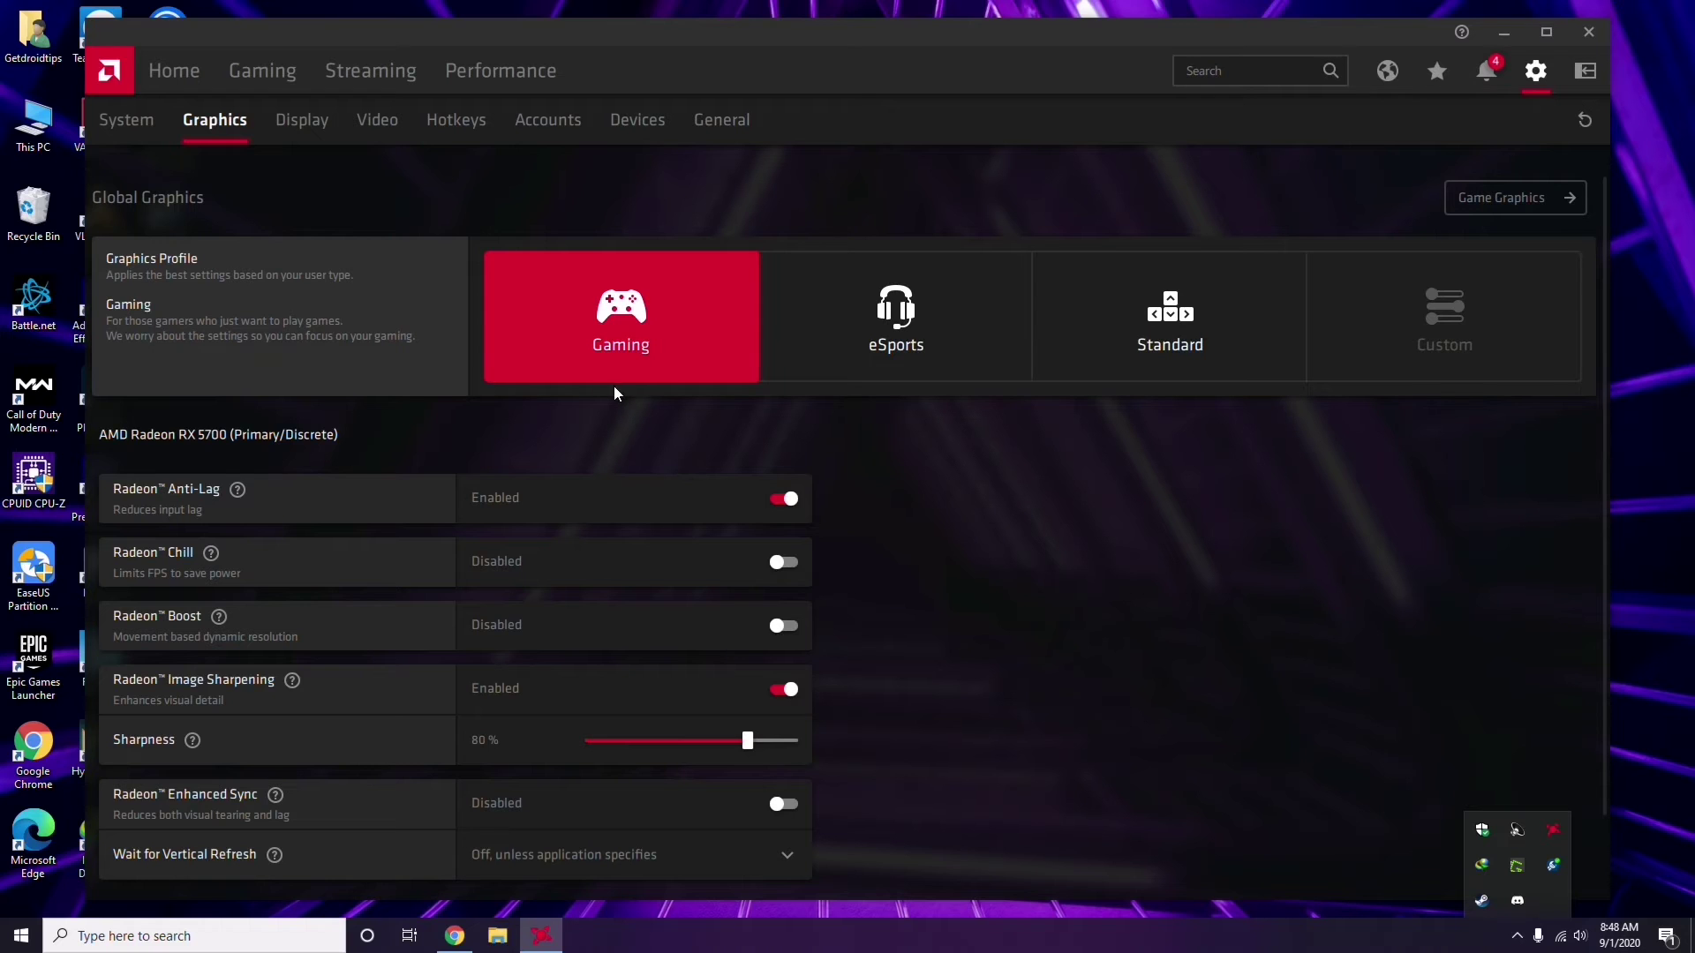
left_click(145, 128)
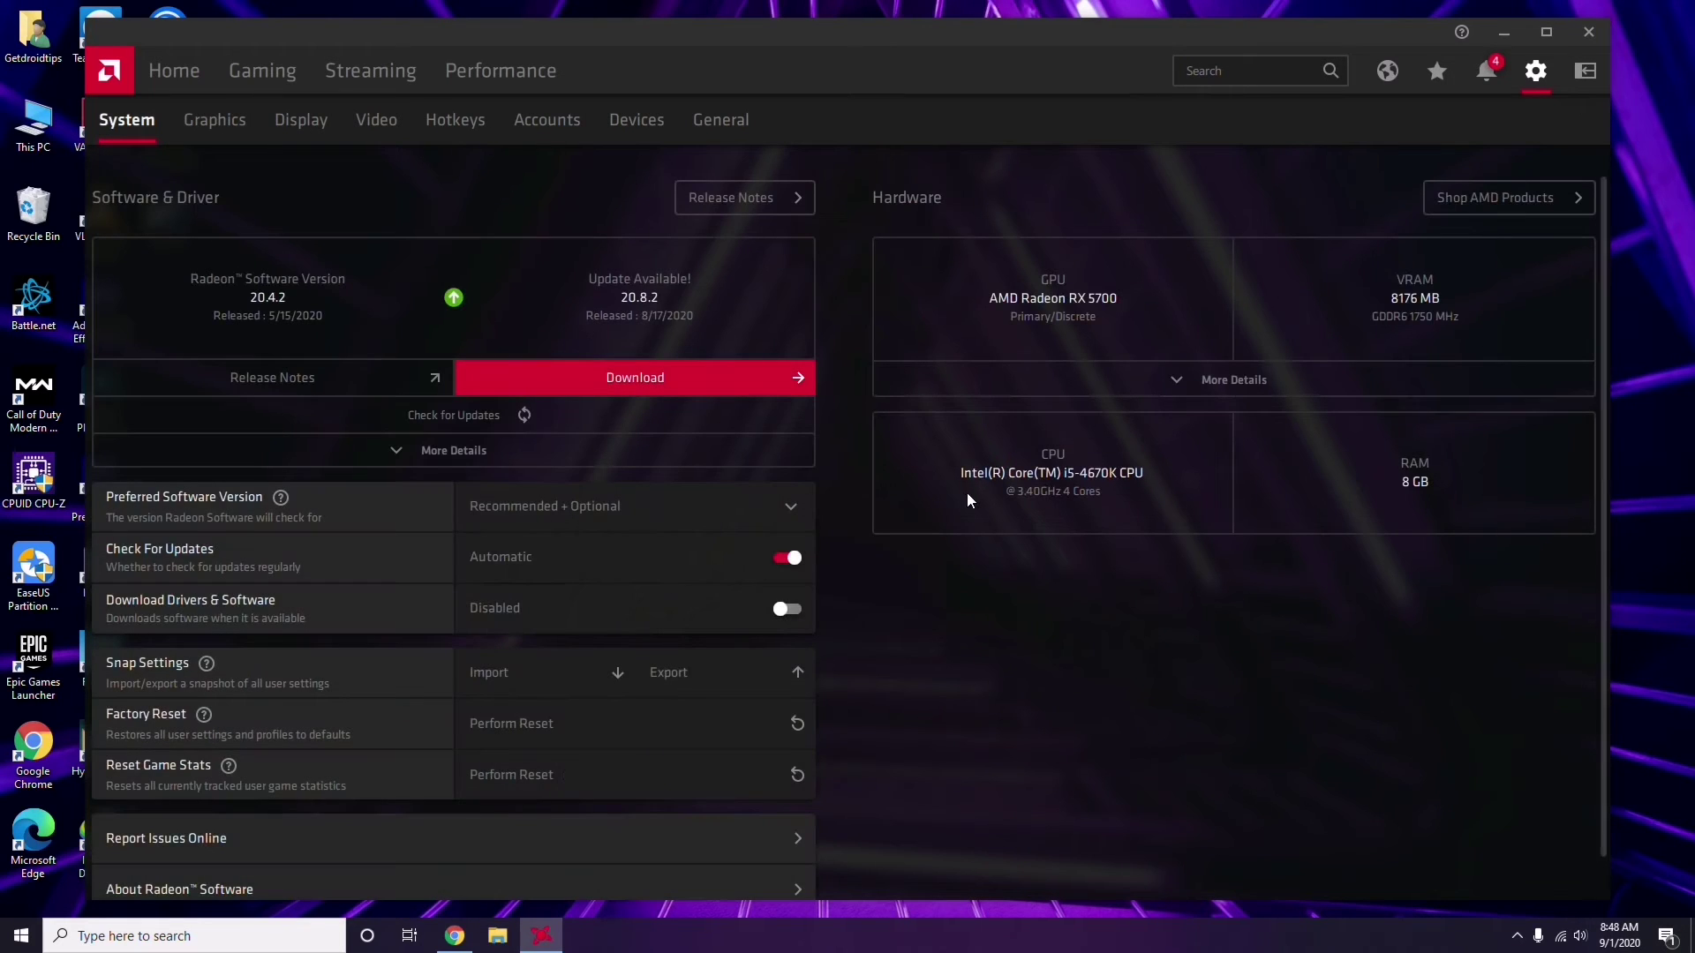
left_click(208, 125)
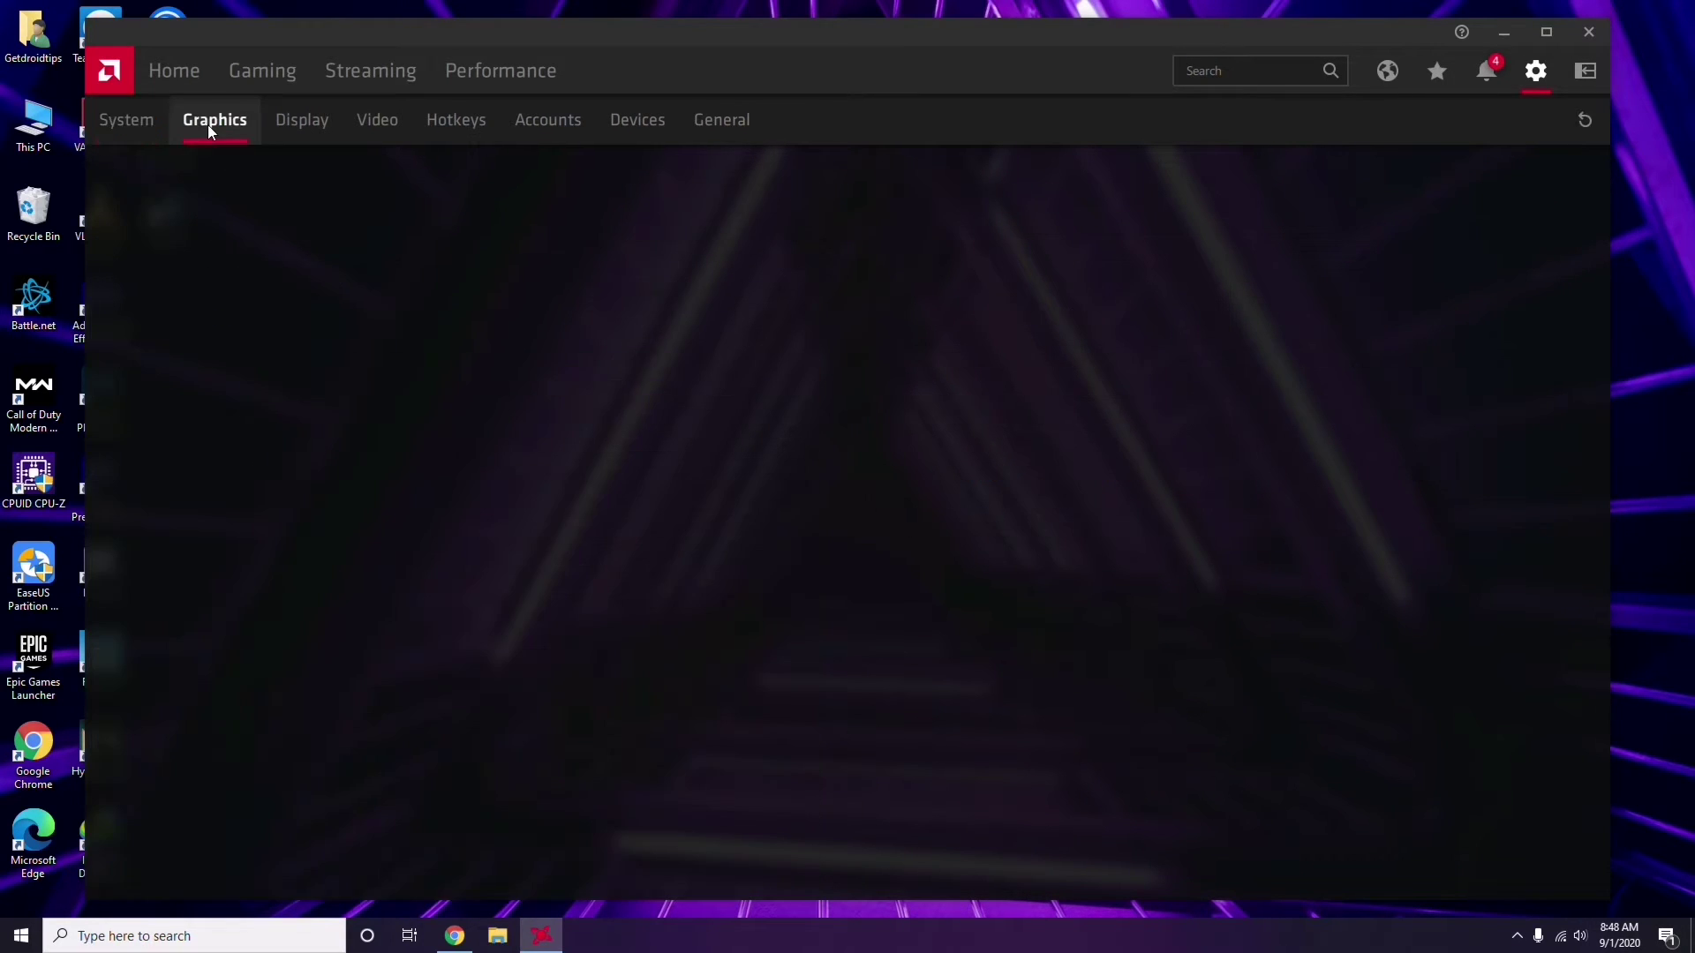
left_click(320, 132)
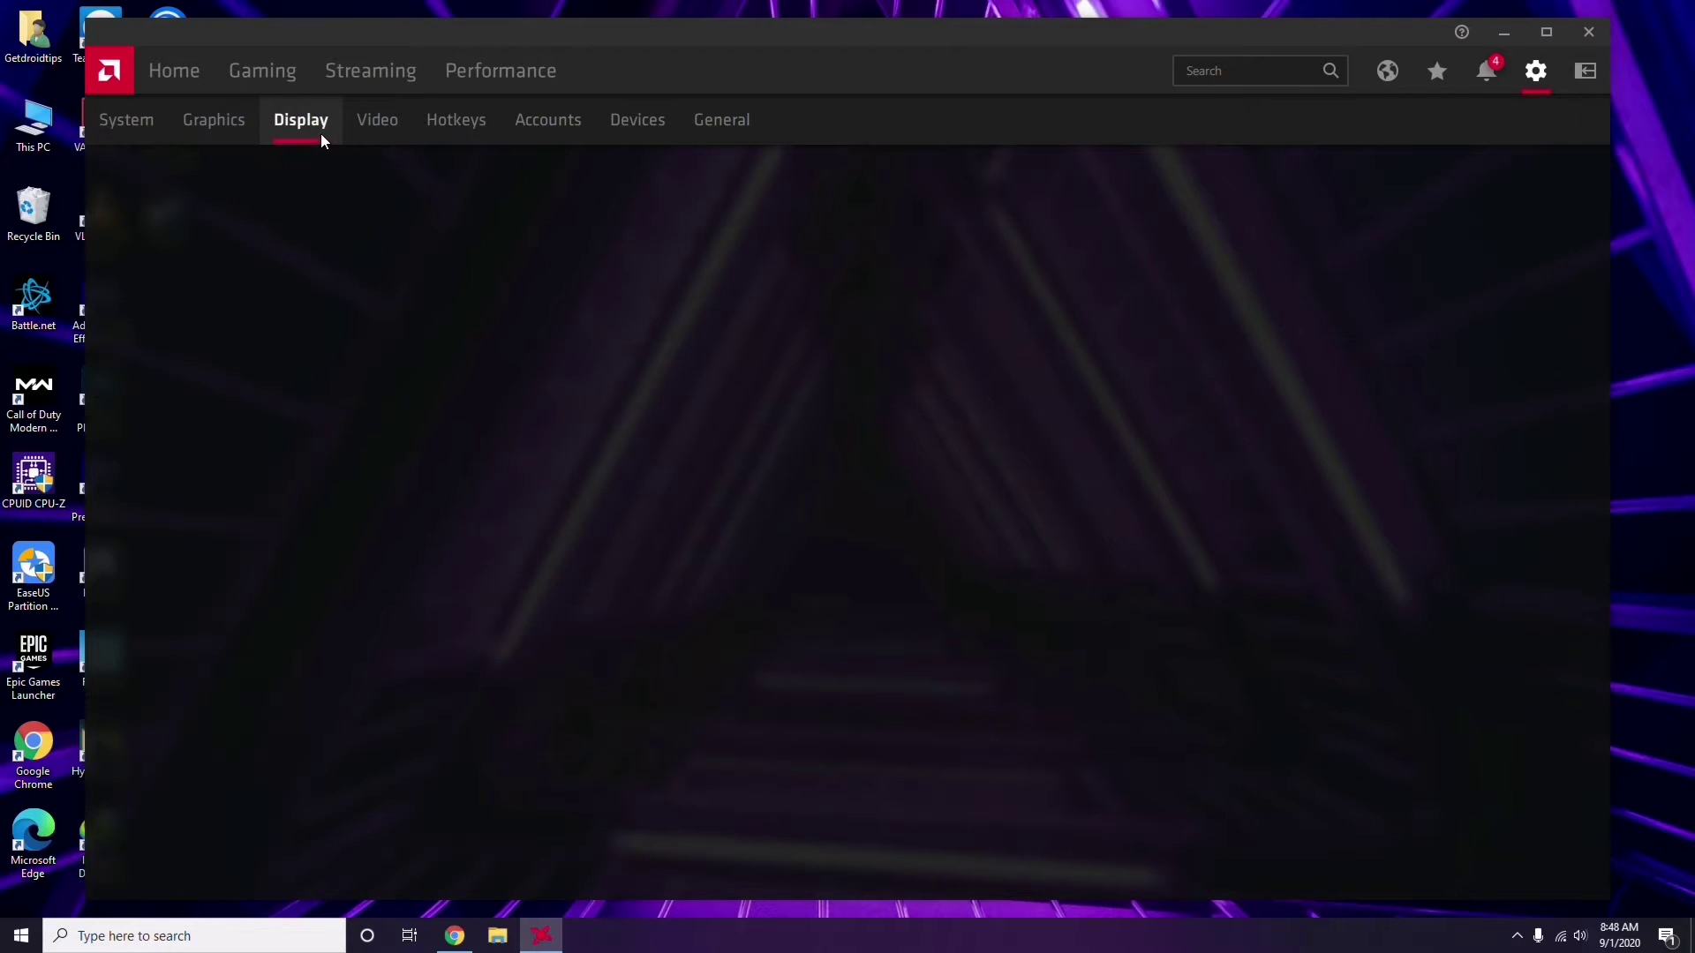
left_click(188, 81)
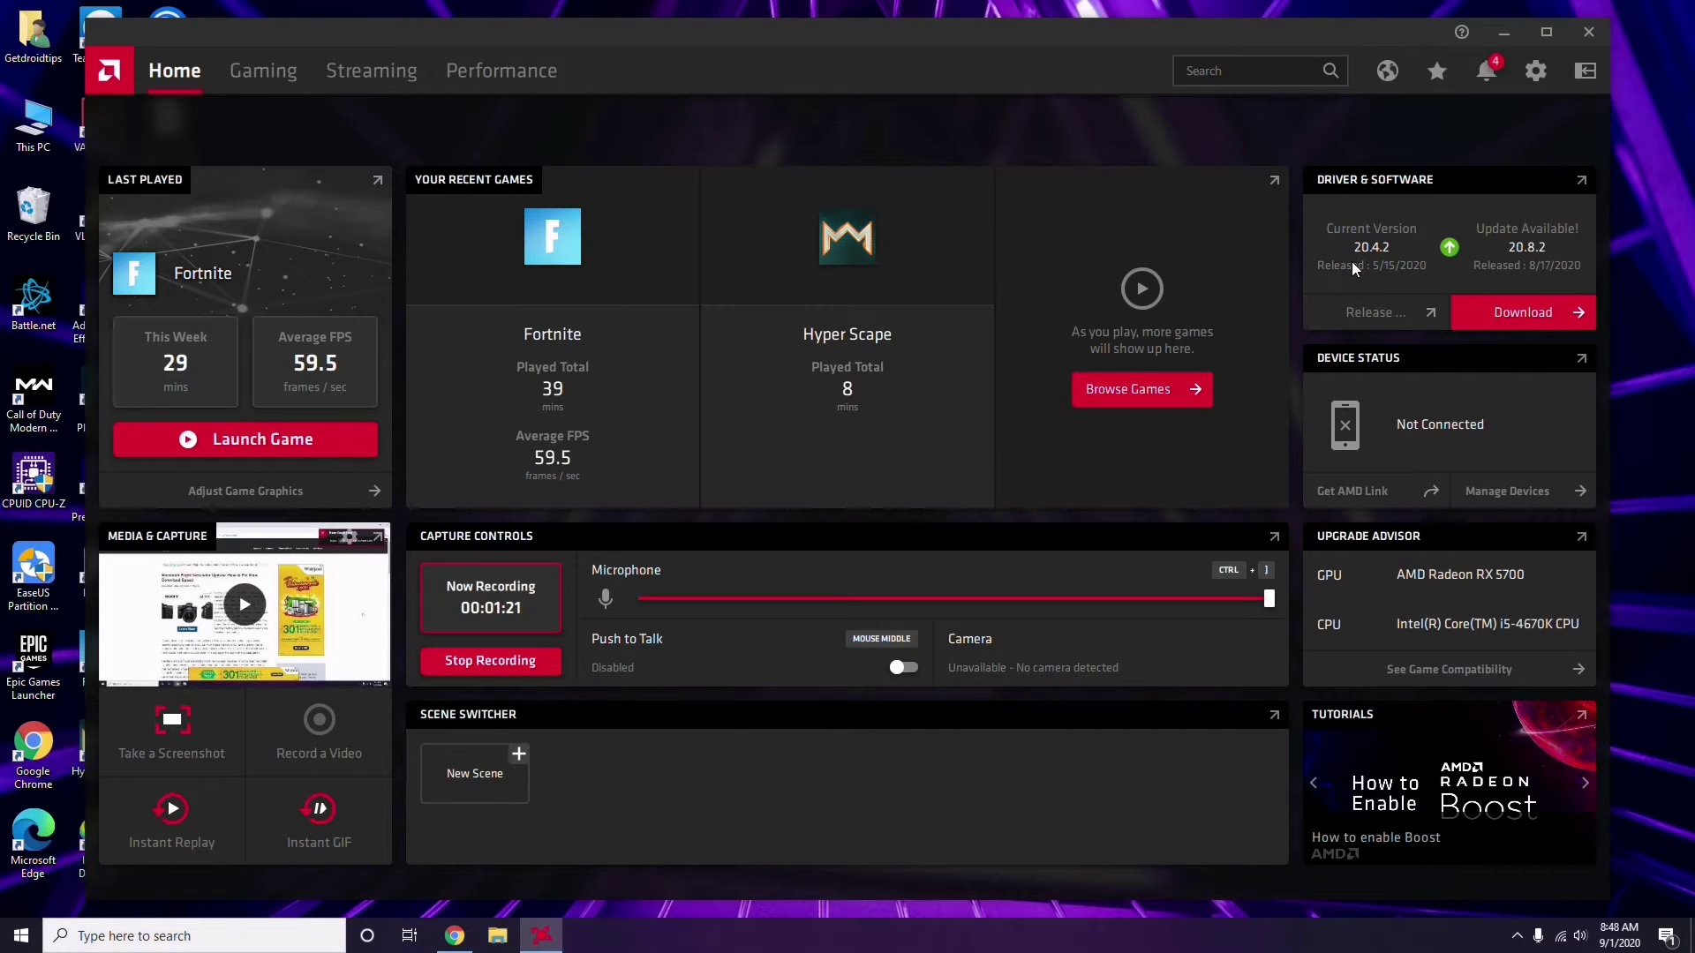
left_click(1588, 33)
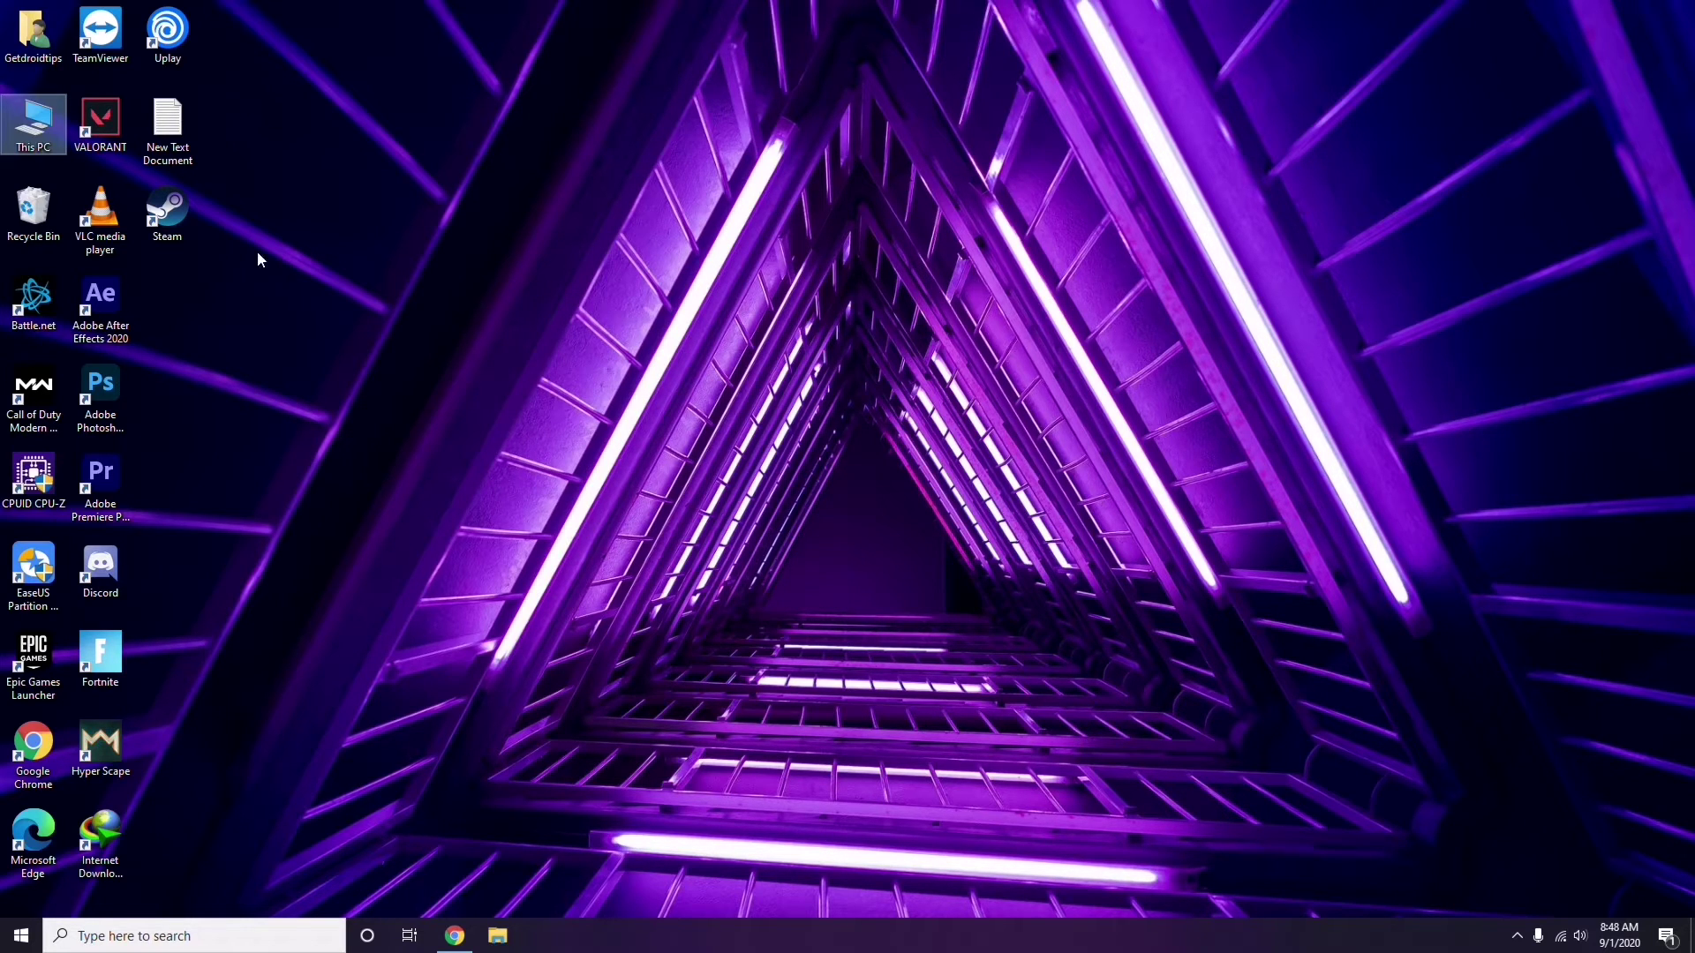
right_click(360, 229)
left_click(459, 306)
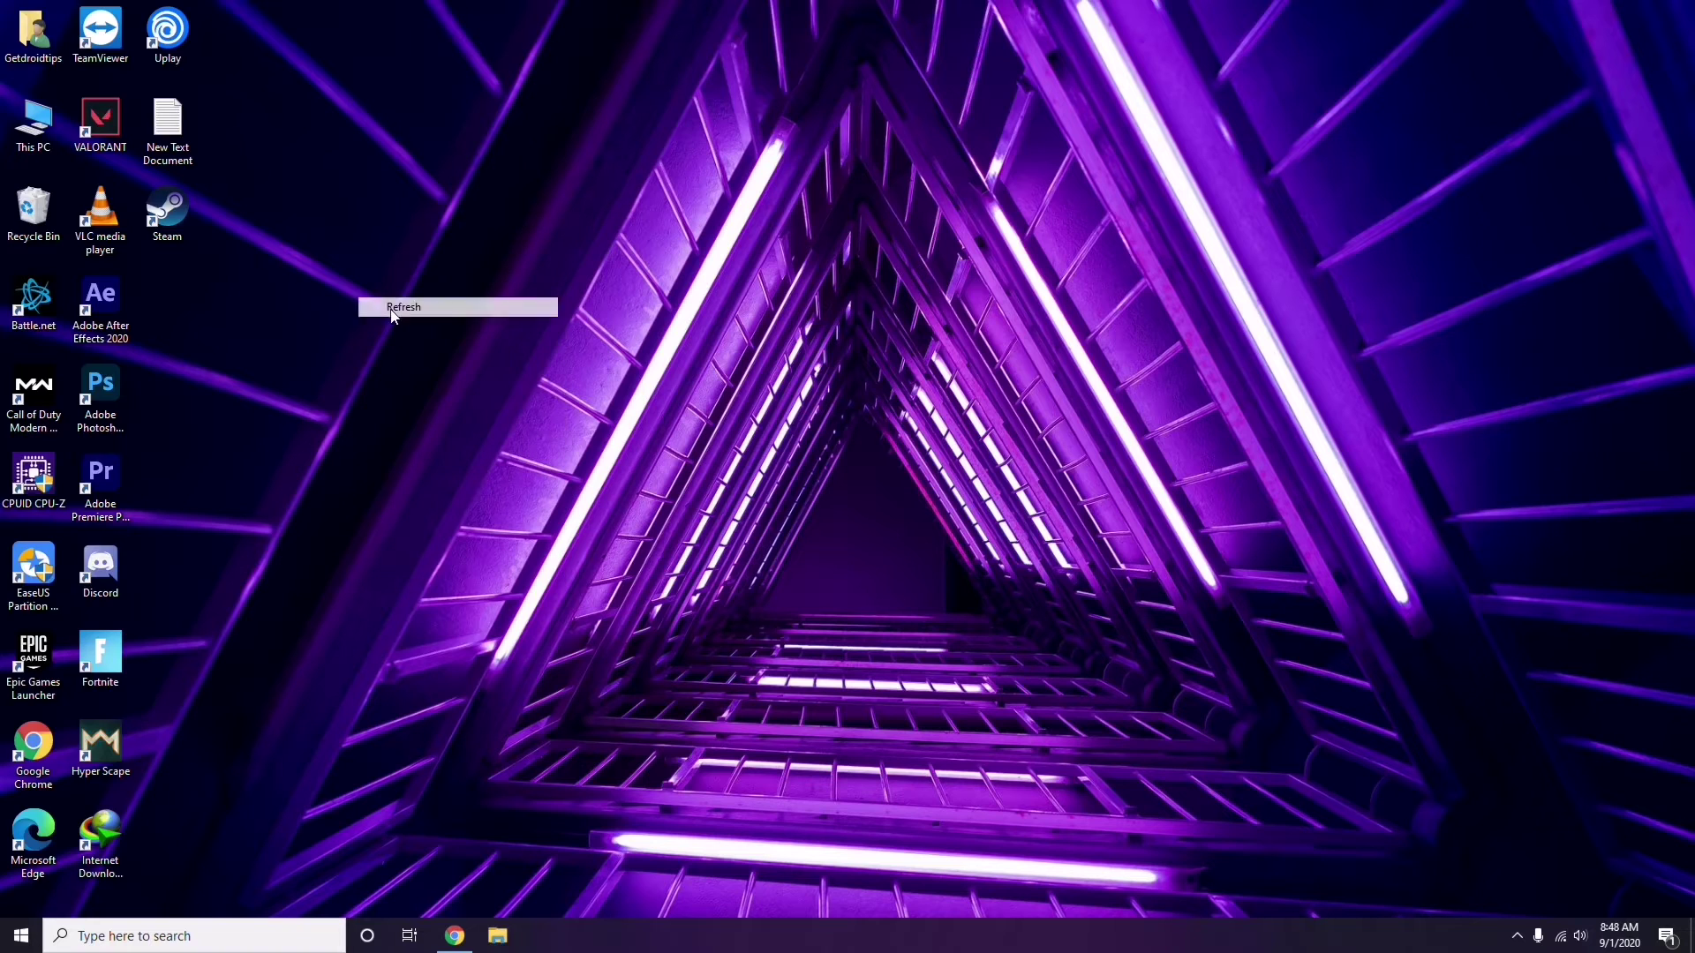
Step: Switch to Steam, disable the Steam Overlay while in-game in its settings, save the change and close Steam
double_click(172, 225)
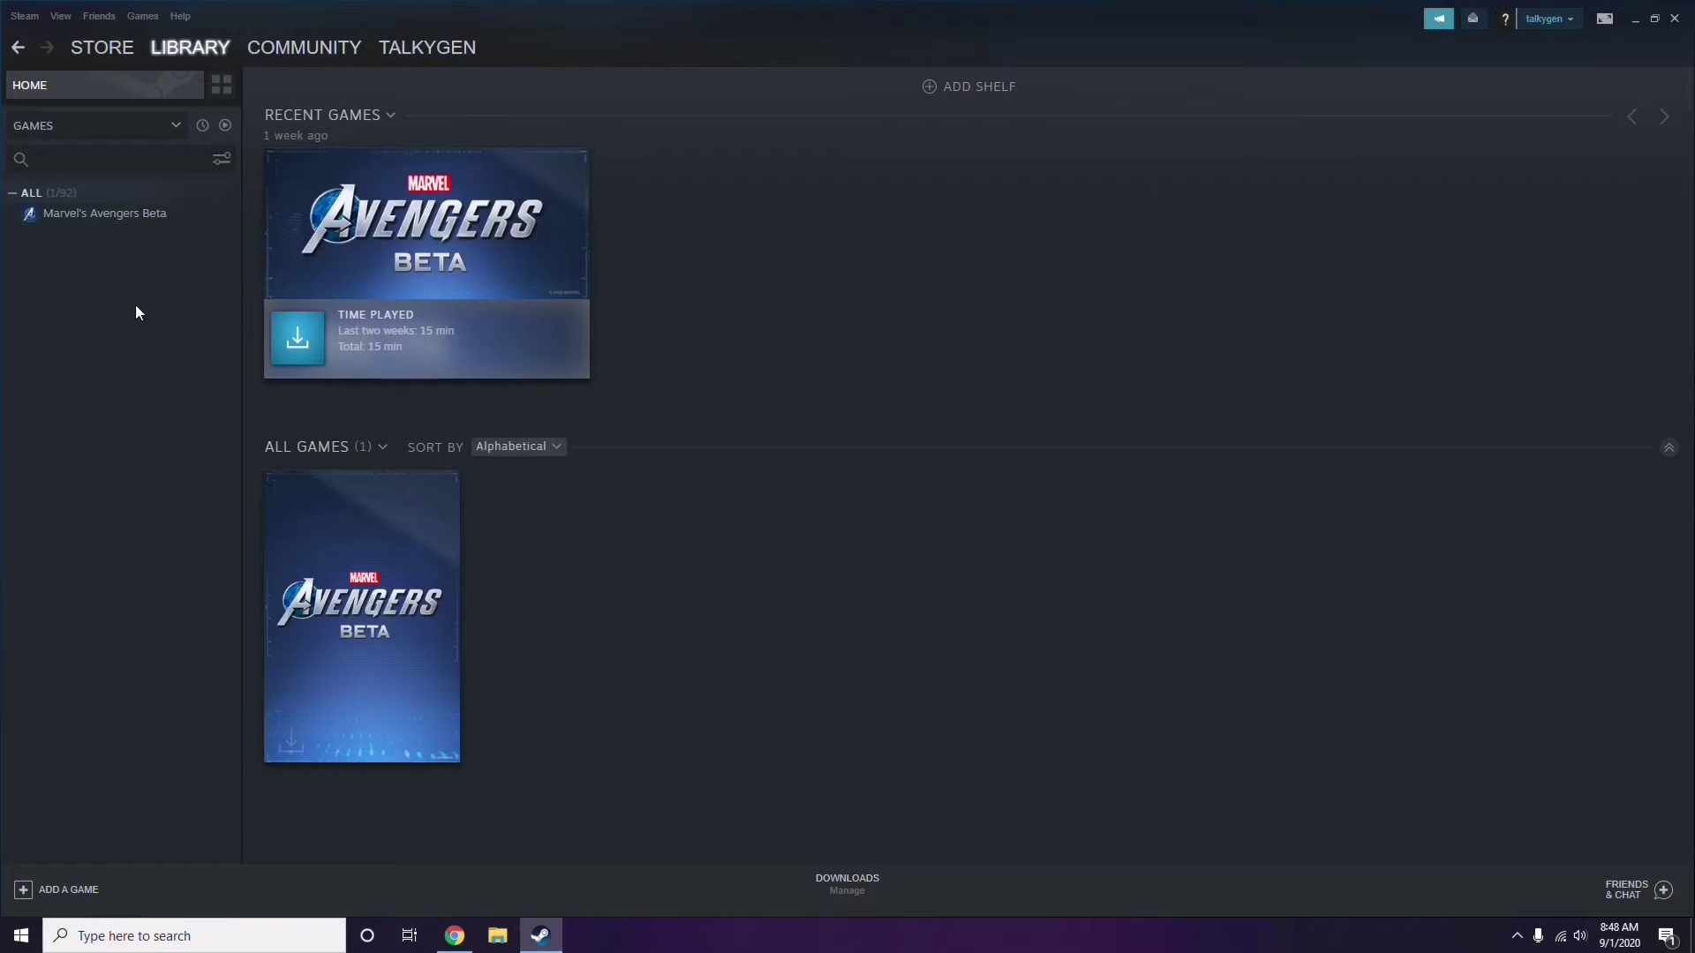
left_click(22, 18)
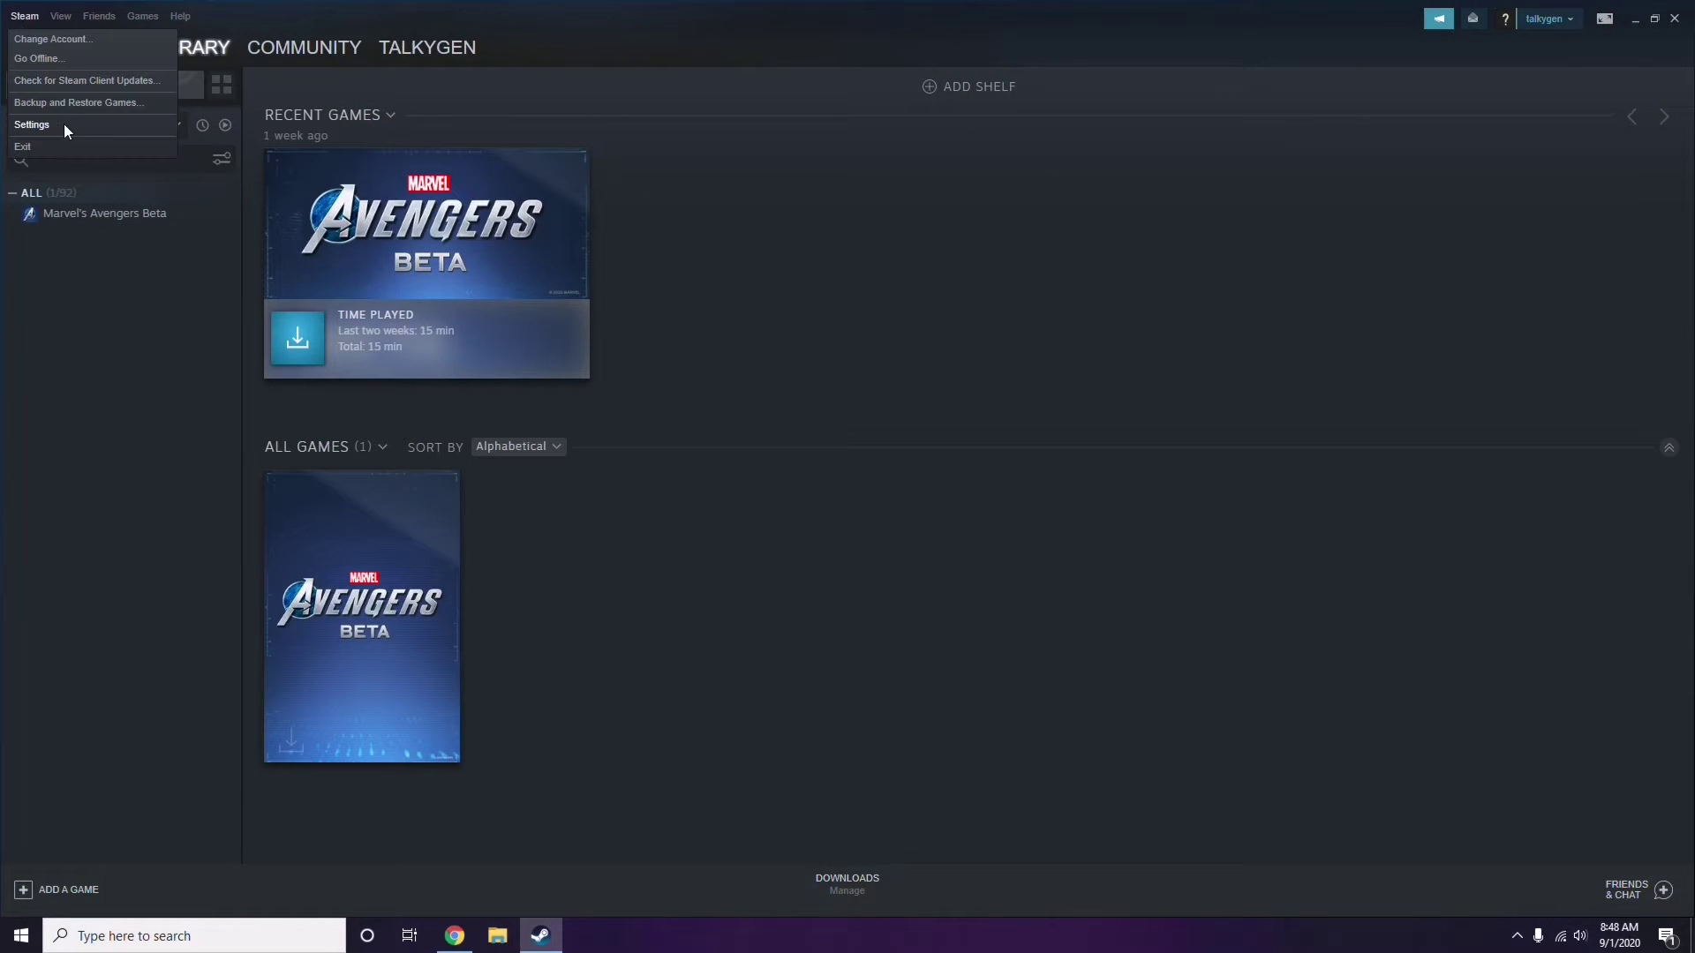
left_click(32, 125)
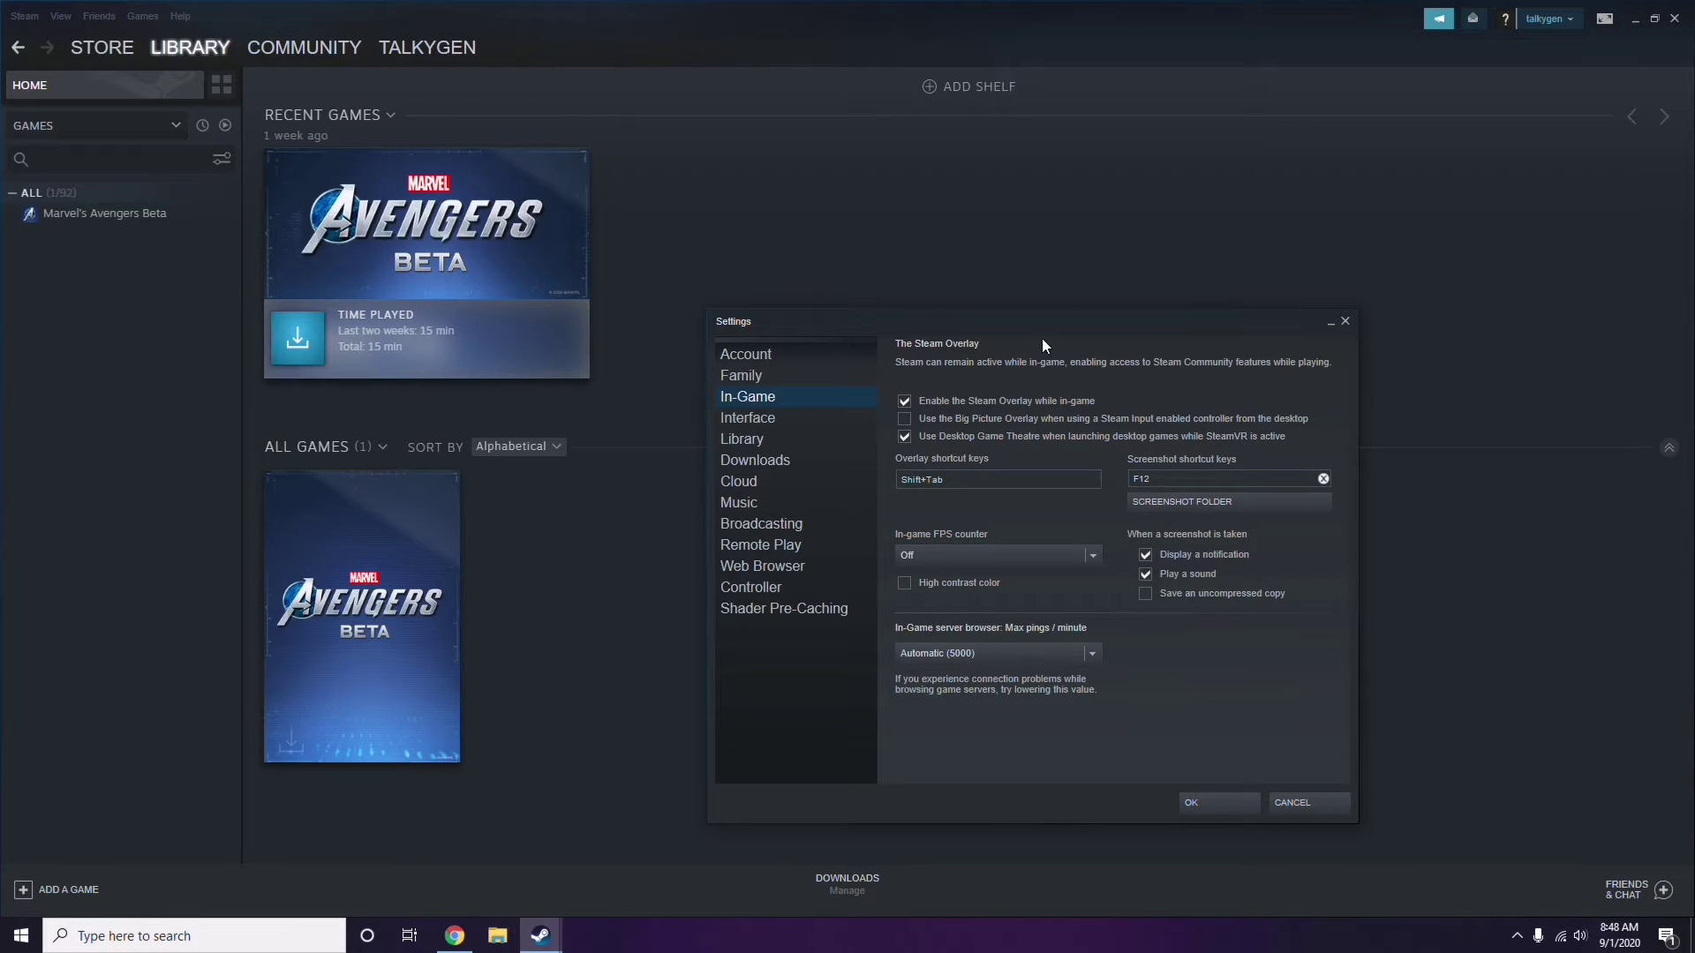
left_click_drag(1028, 332, 938, 202)
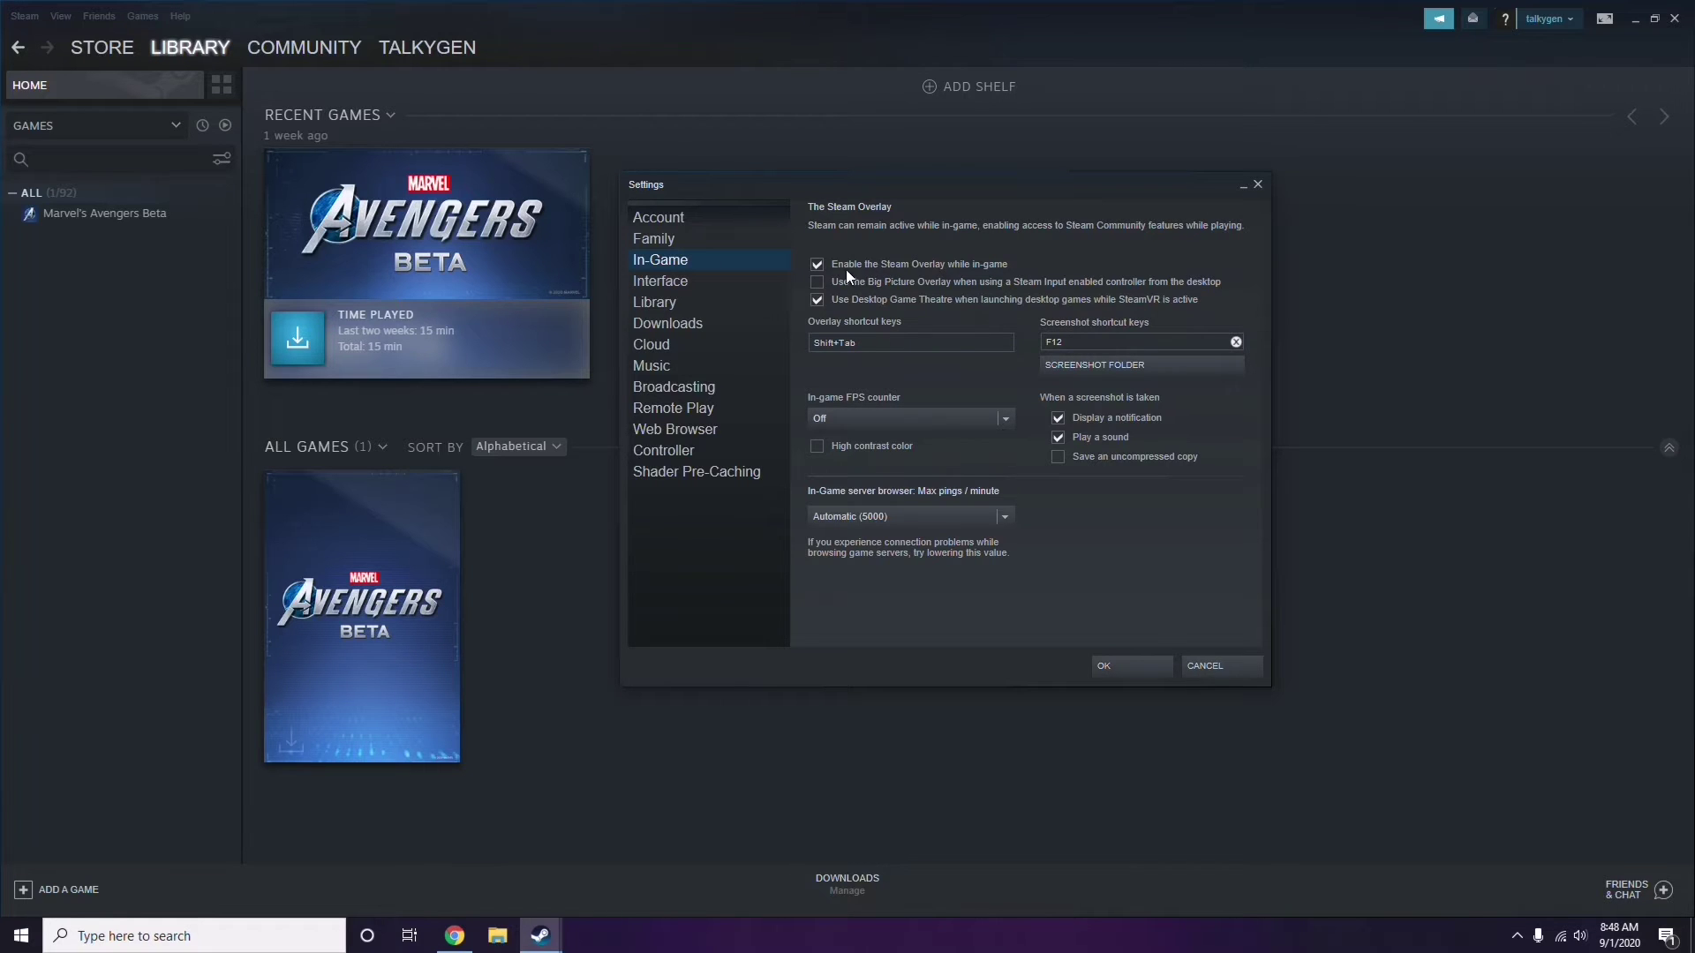
left_click(932, 266)
left_click(1114, 666)
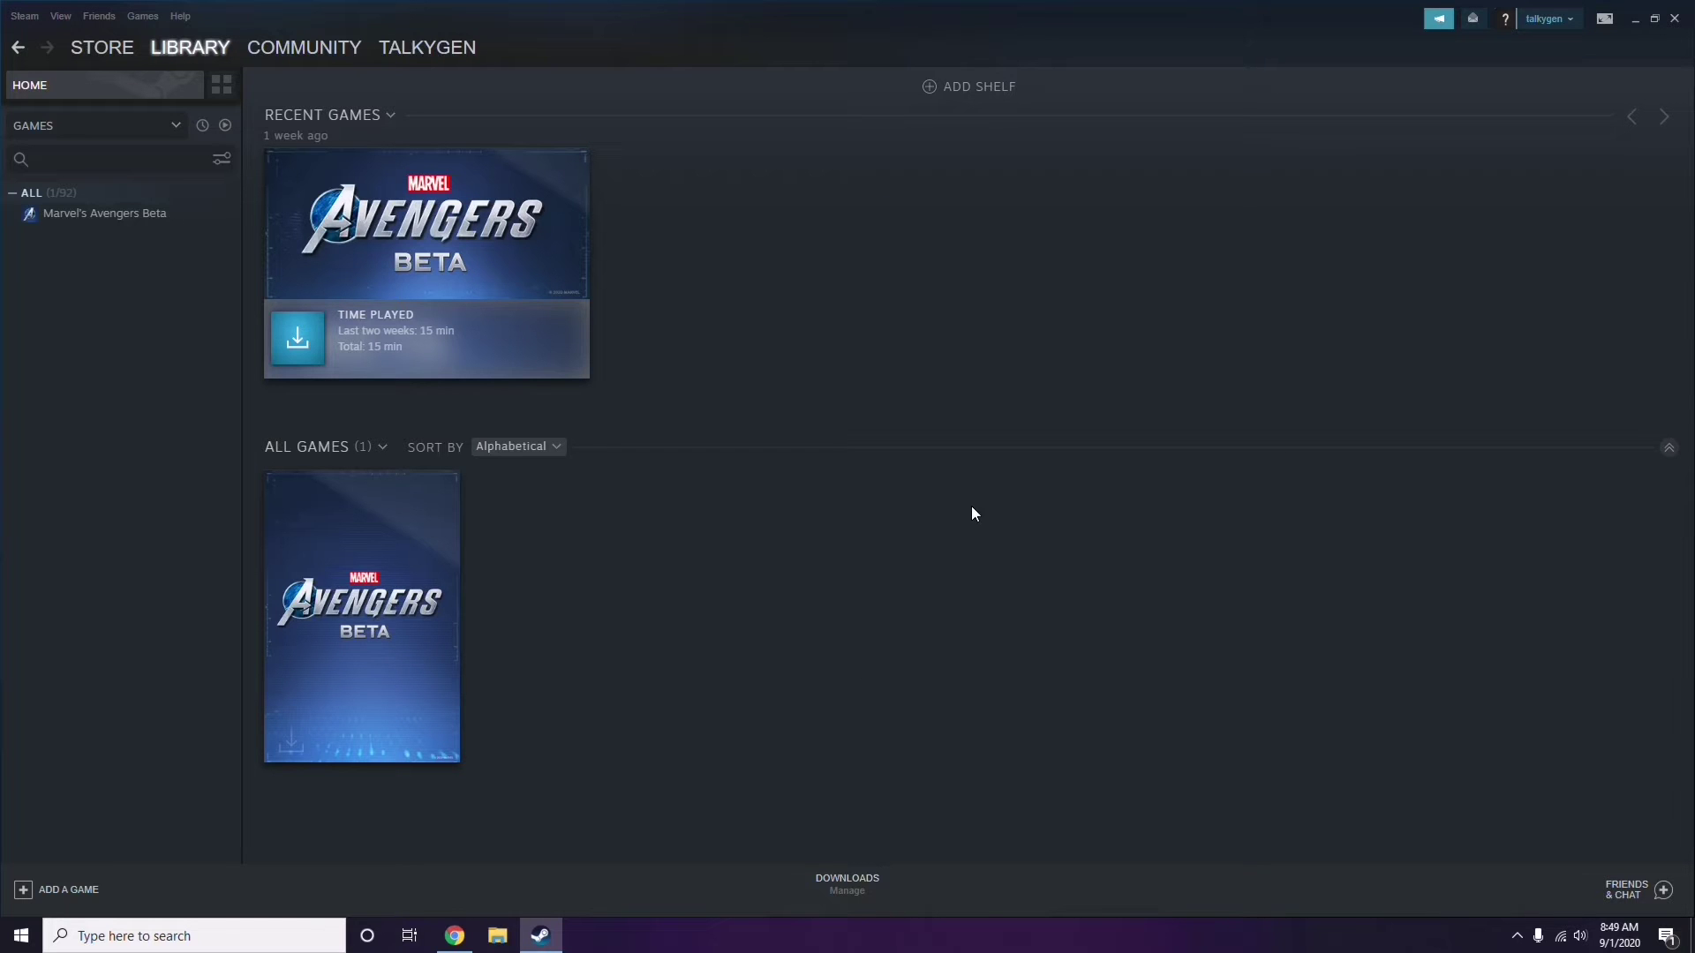
left_click(1675, 19)
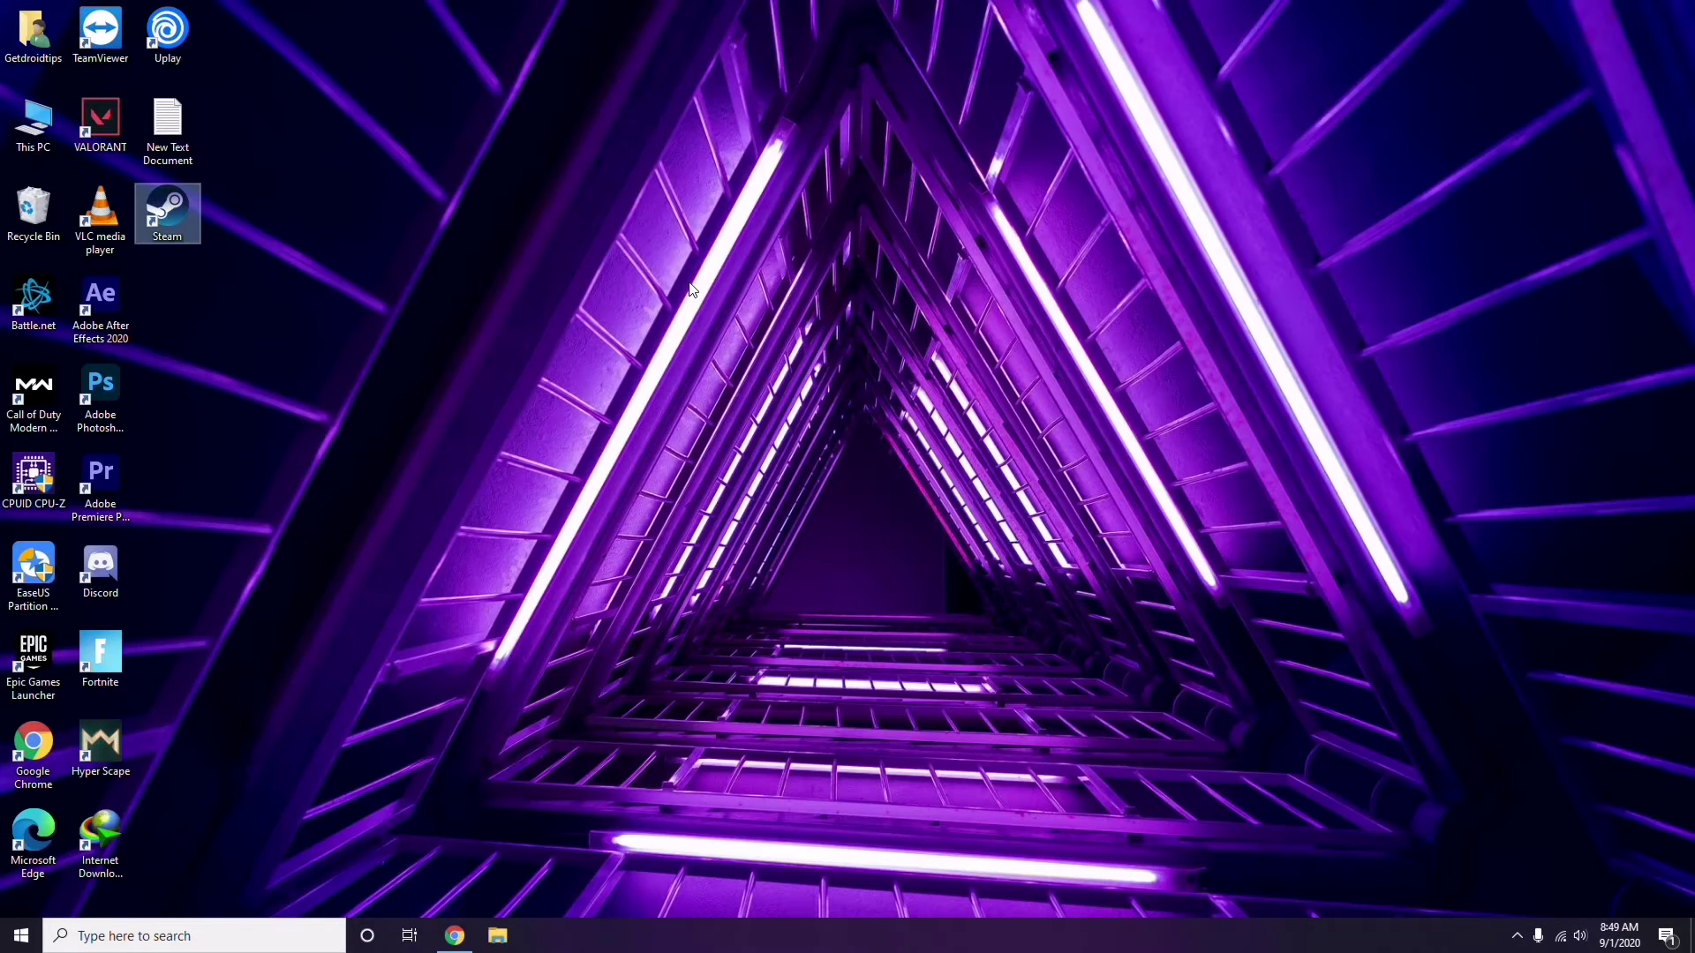
right_click(693, 290)
left_click(736, 367)
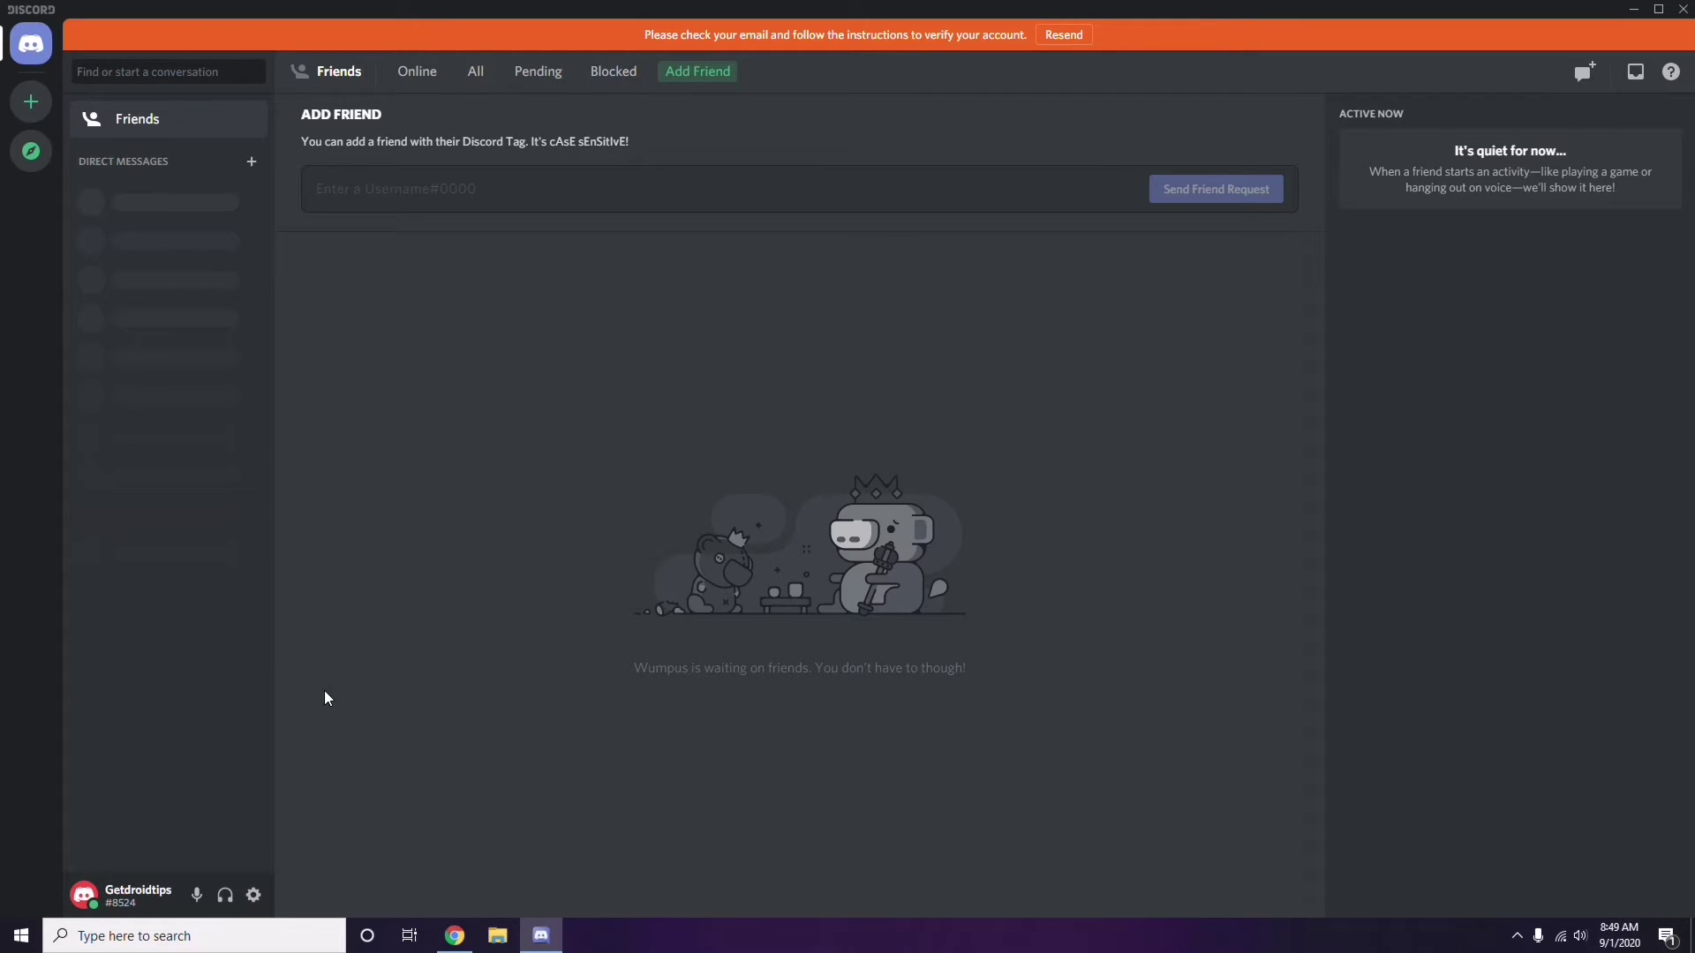
Step: Turn off the OpenH264 Video Codec provided by Cisco Systems in Discord's Voice & Video user settings
left_click(255, 897)
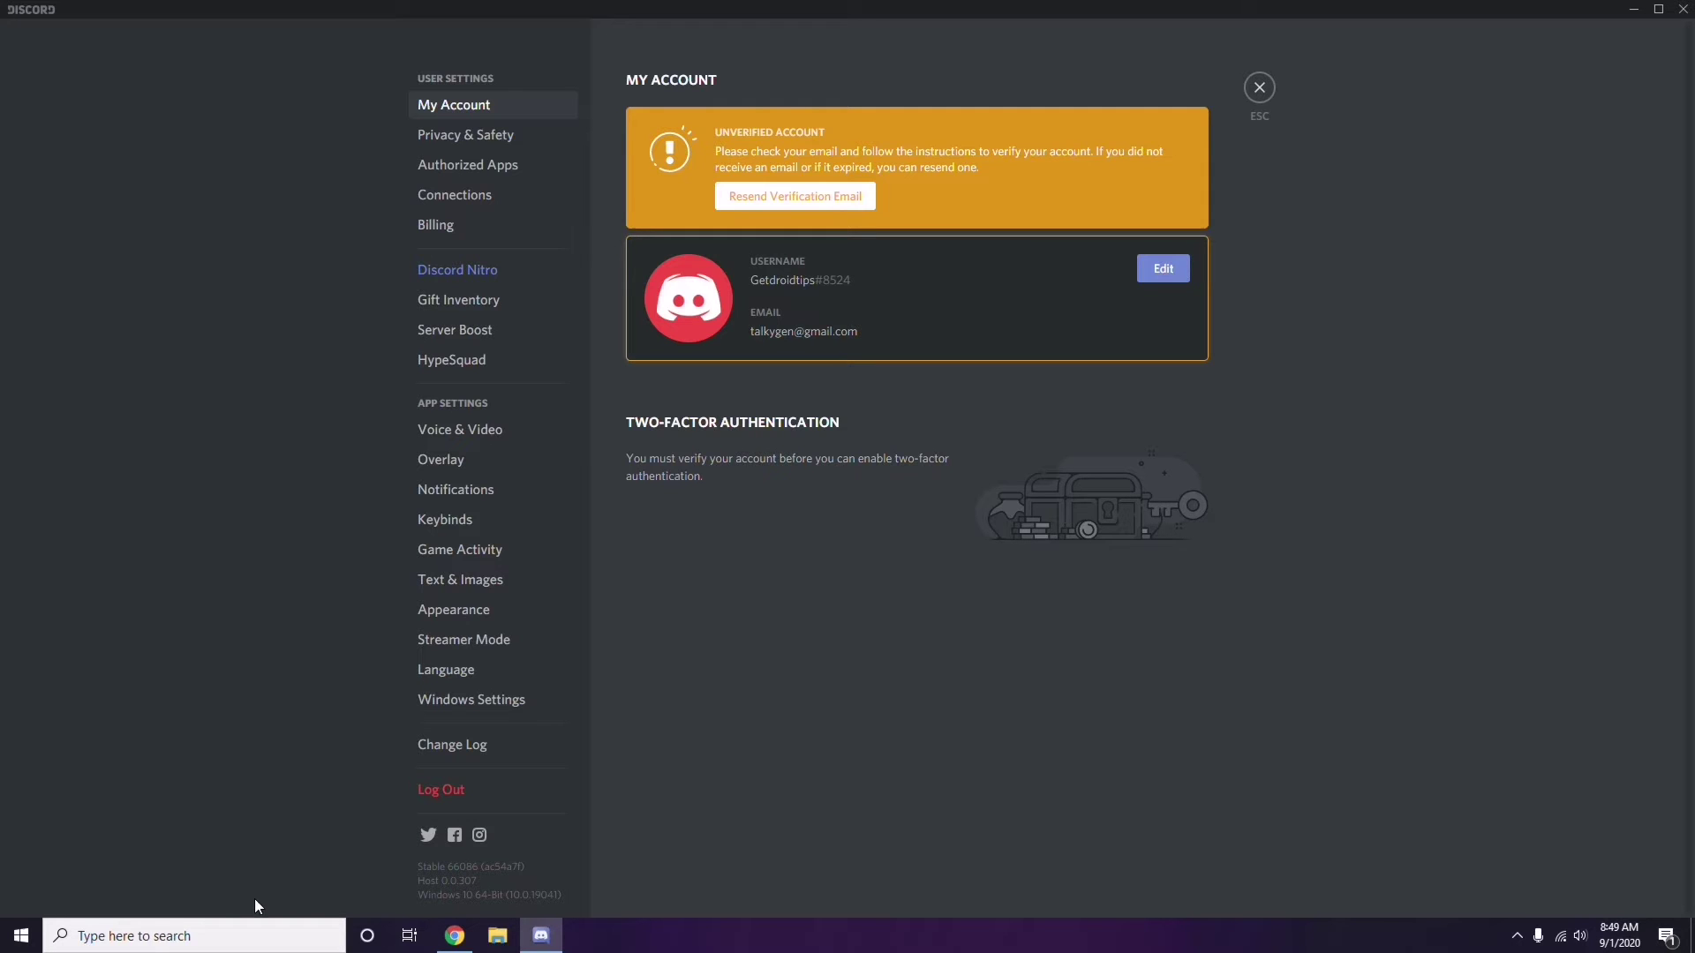
left_click(450, 431)
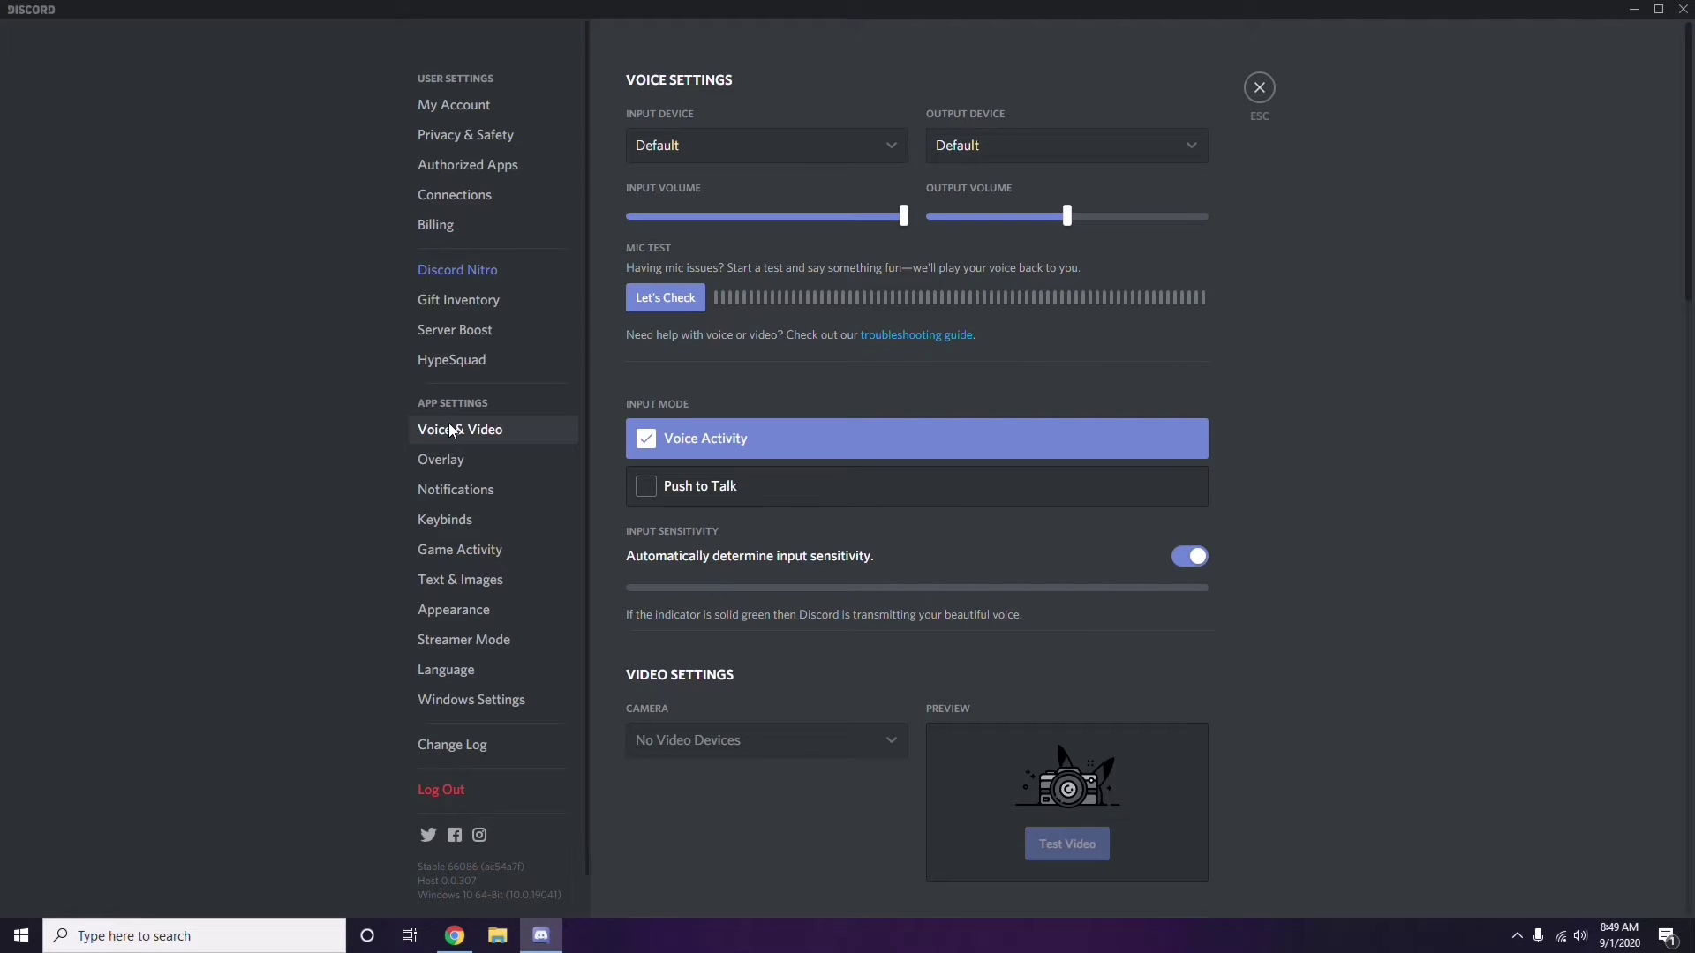
scroll(1295, 431, "down", 2)
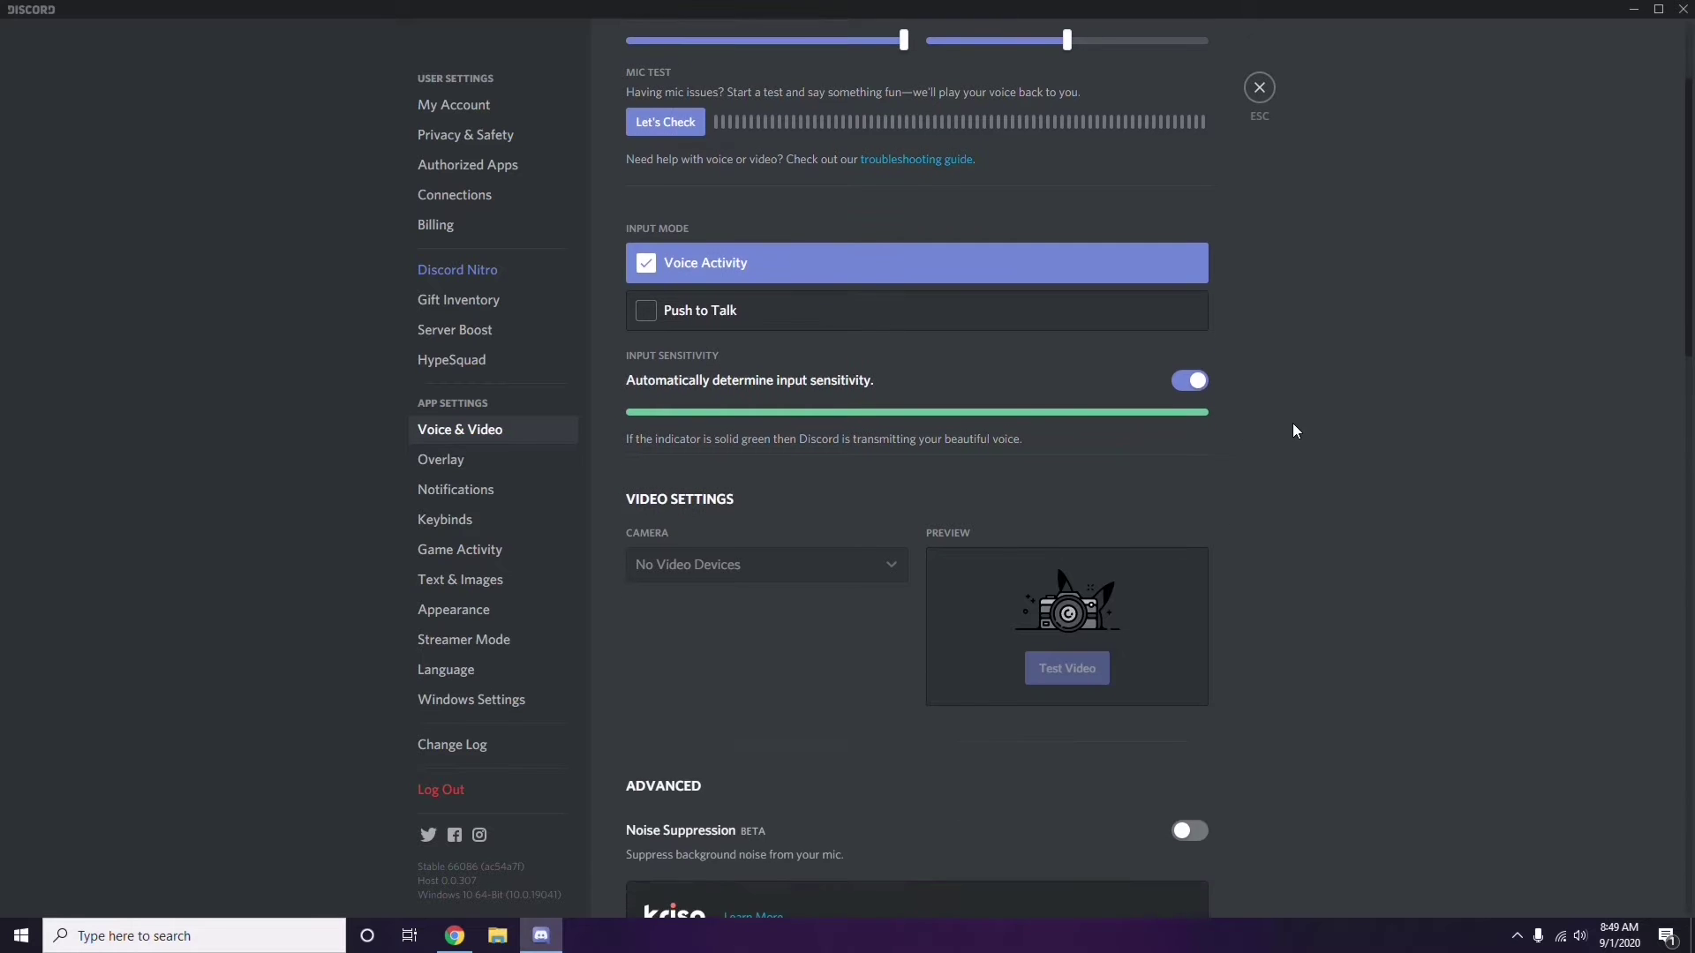
scroll(1294, 430, "down", 5)
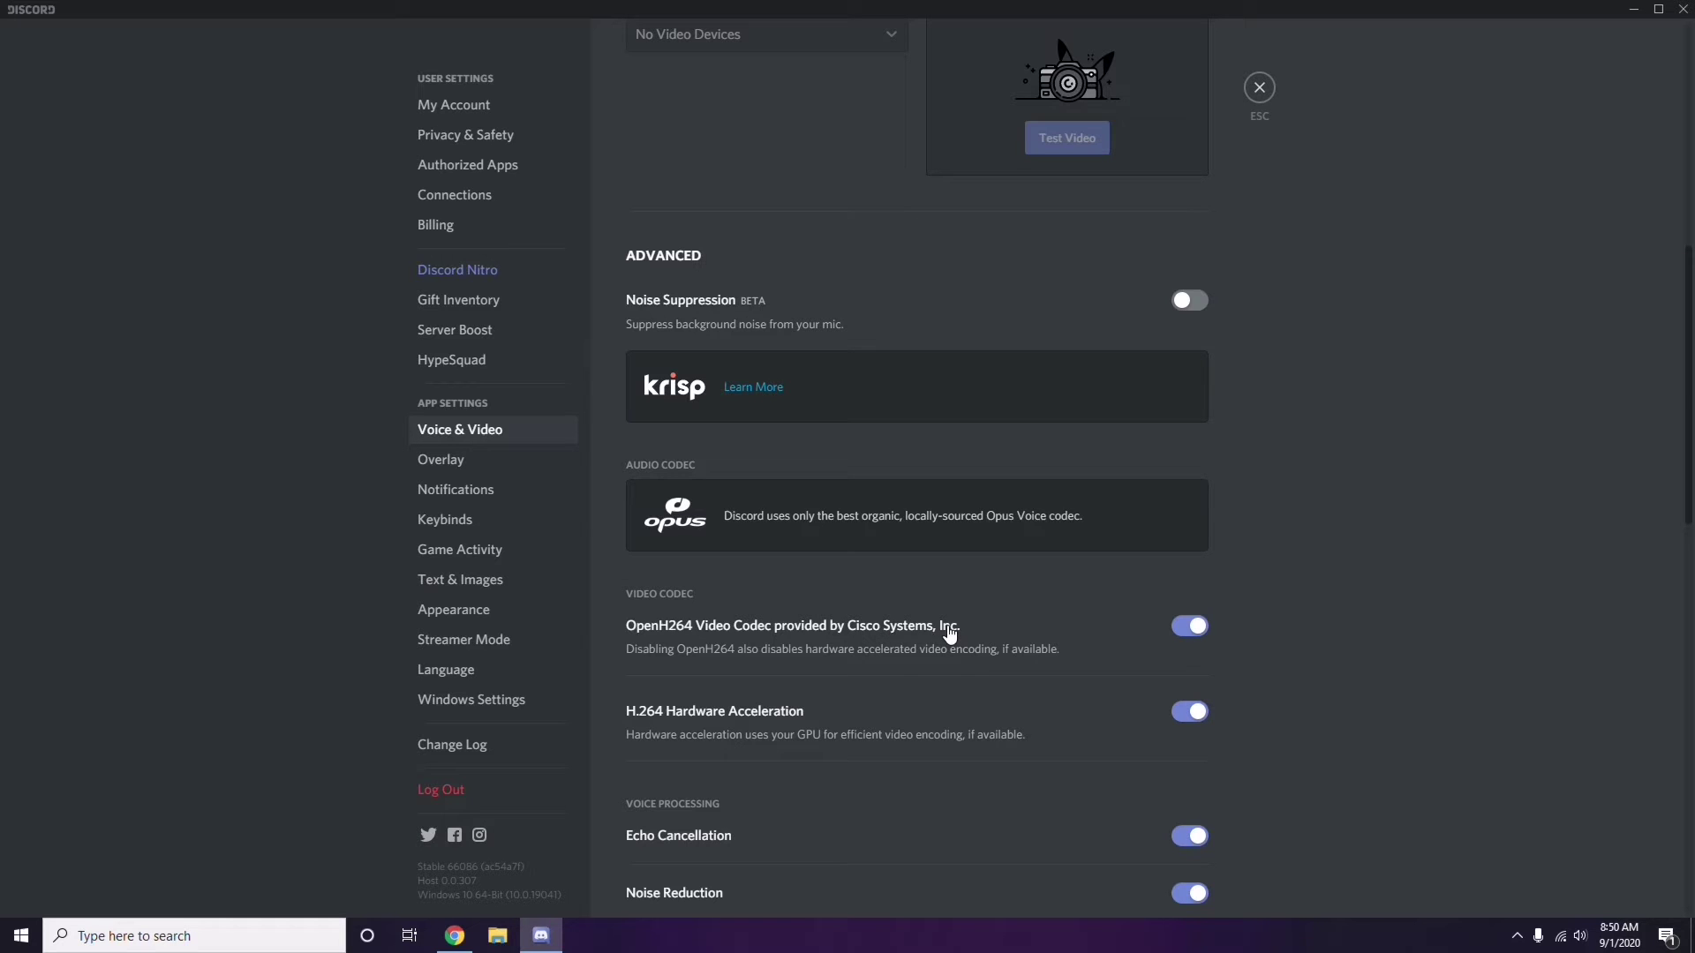
left_click(1178, 627)
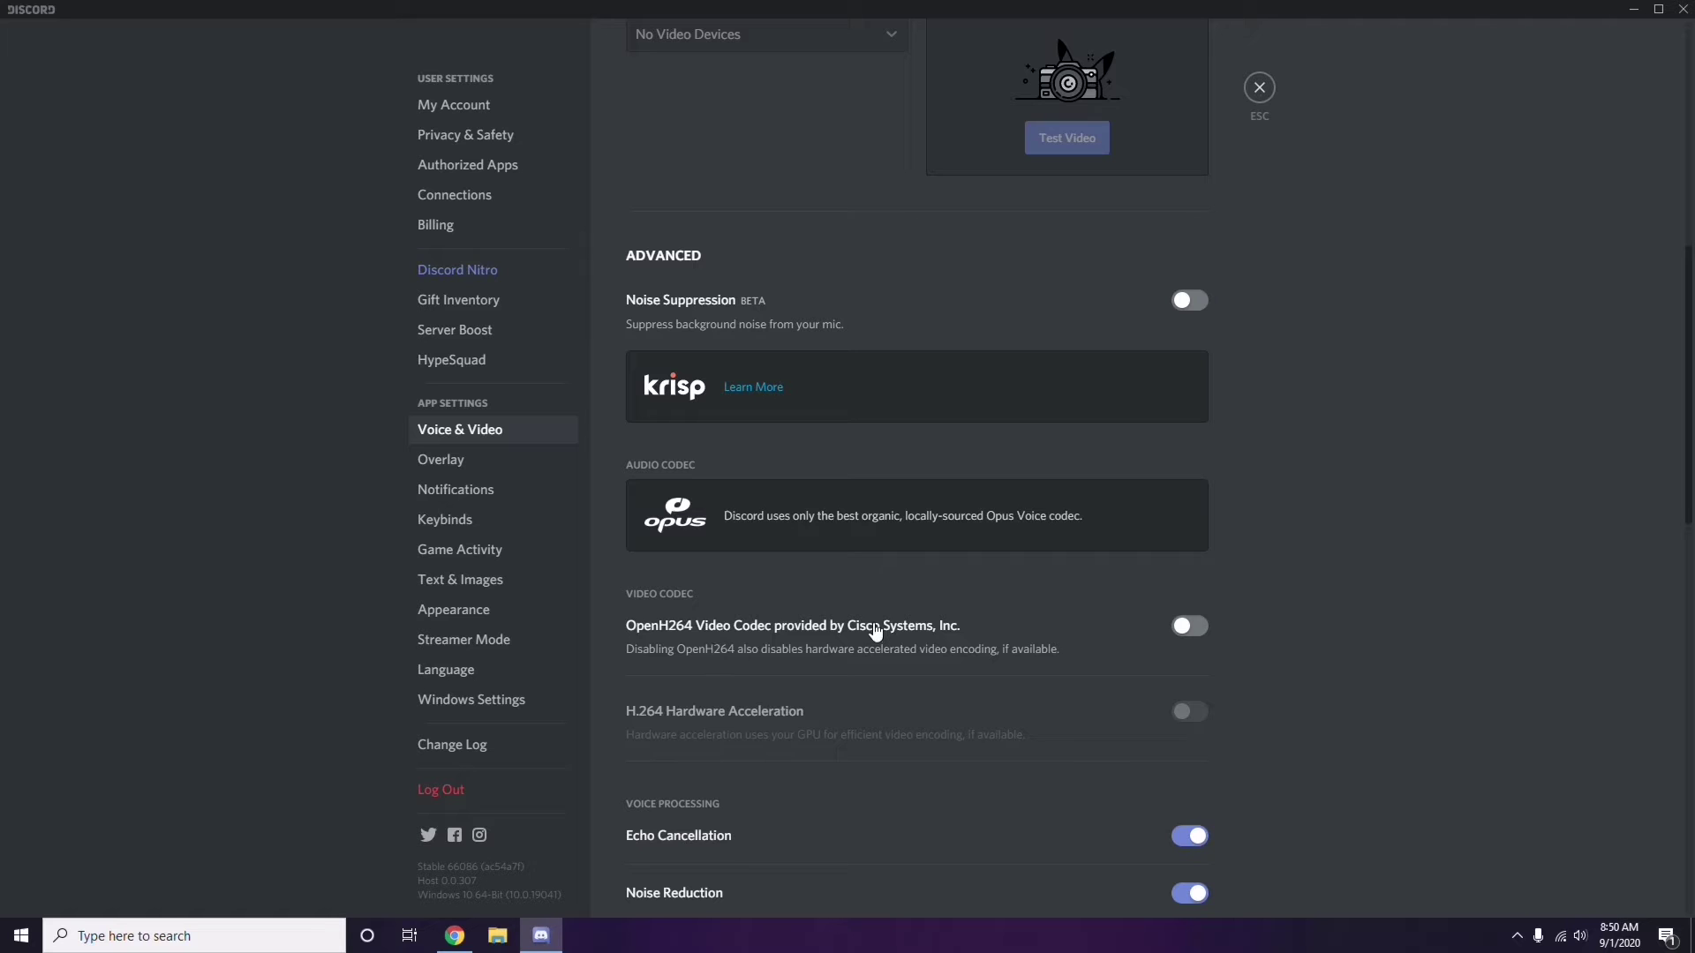
scroll(874, 630, "down", 2)
scroll(875, 631, "down", 4)
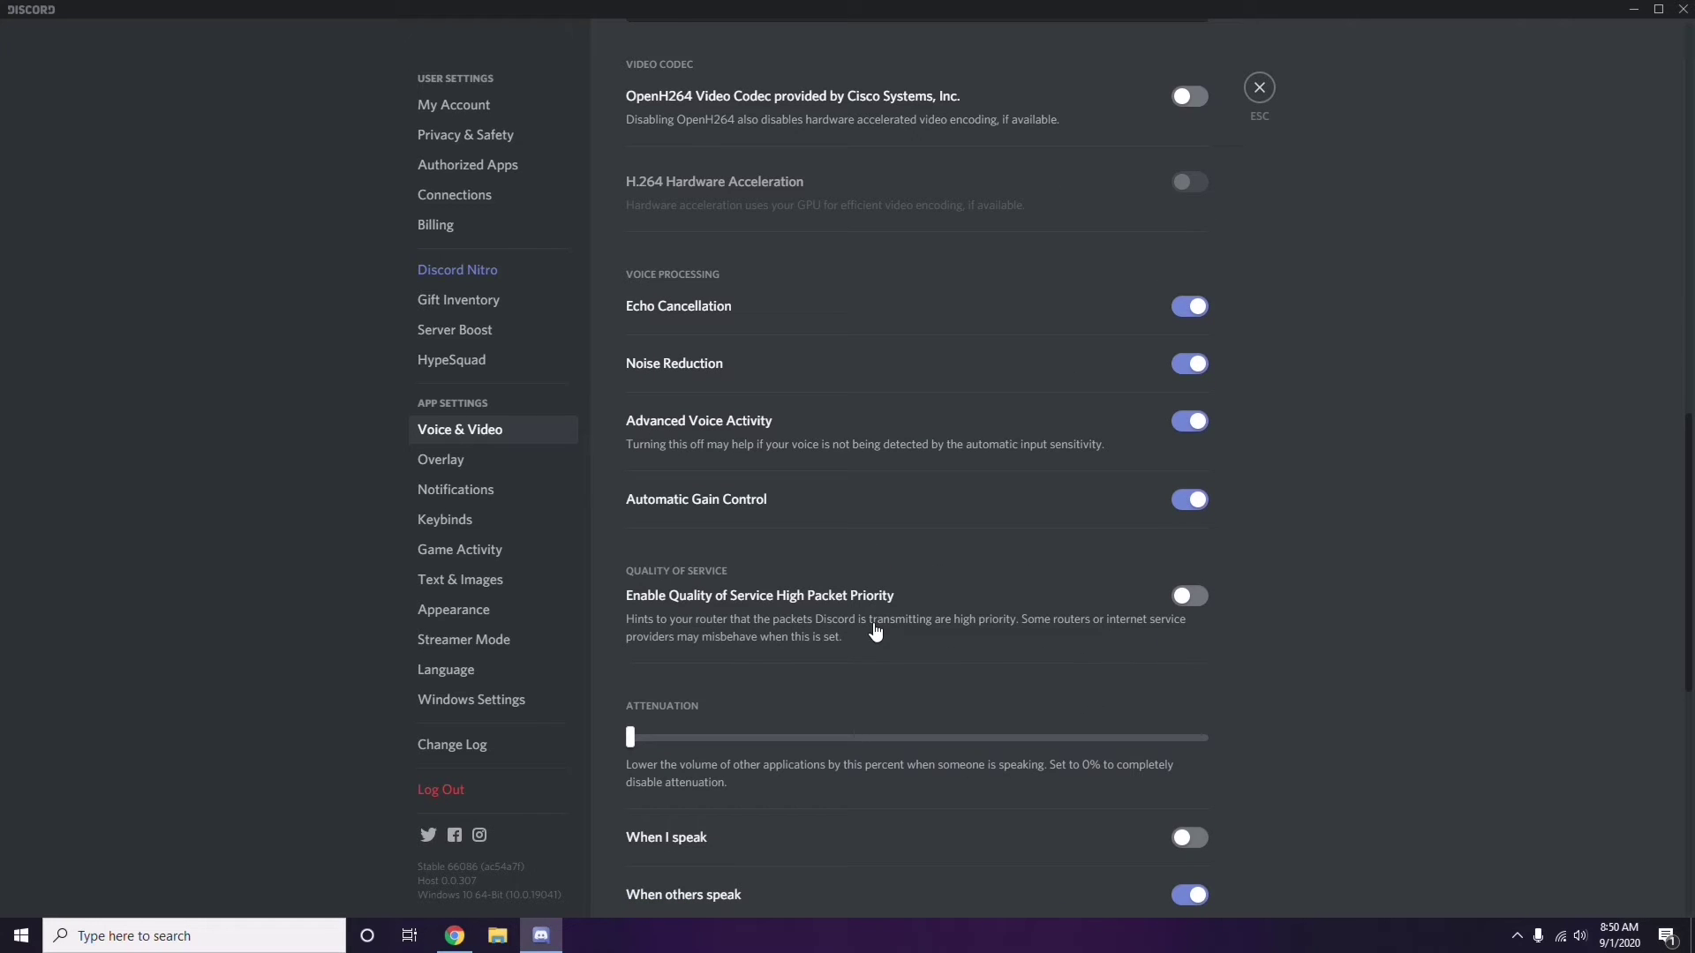
scroll(875, 630, "up", 1)
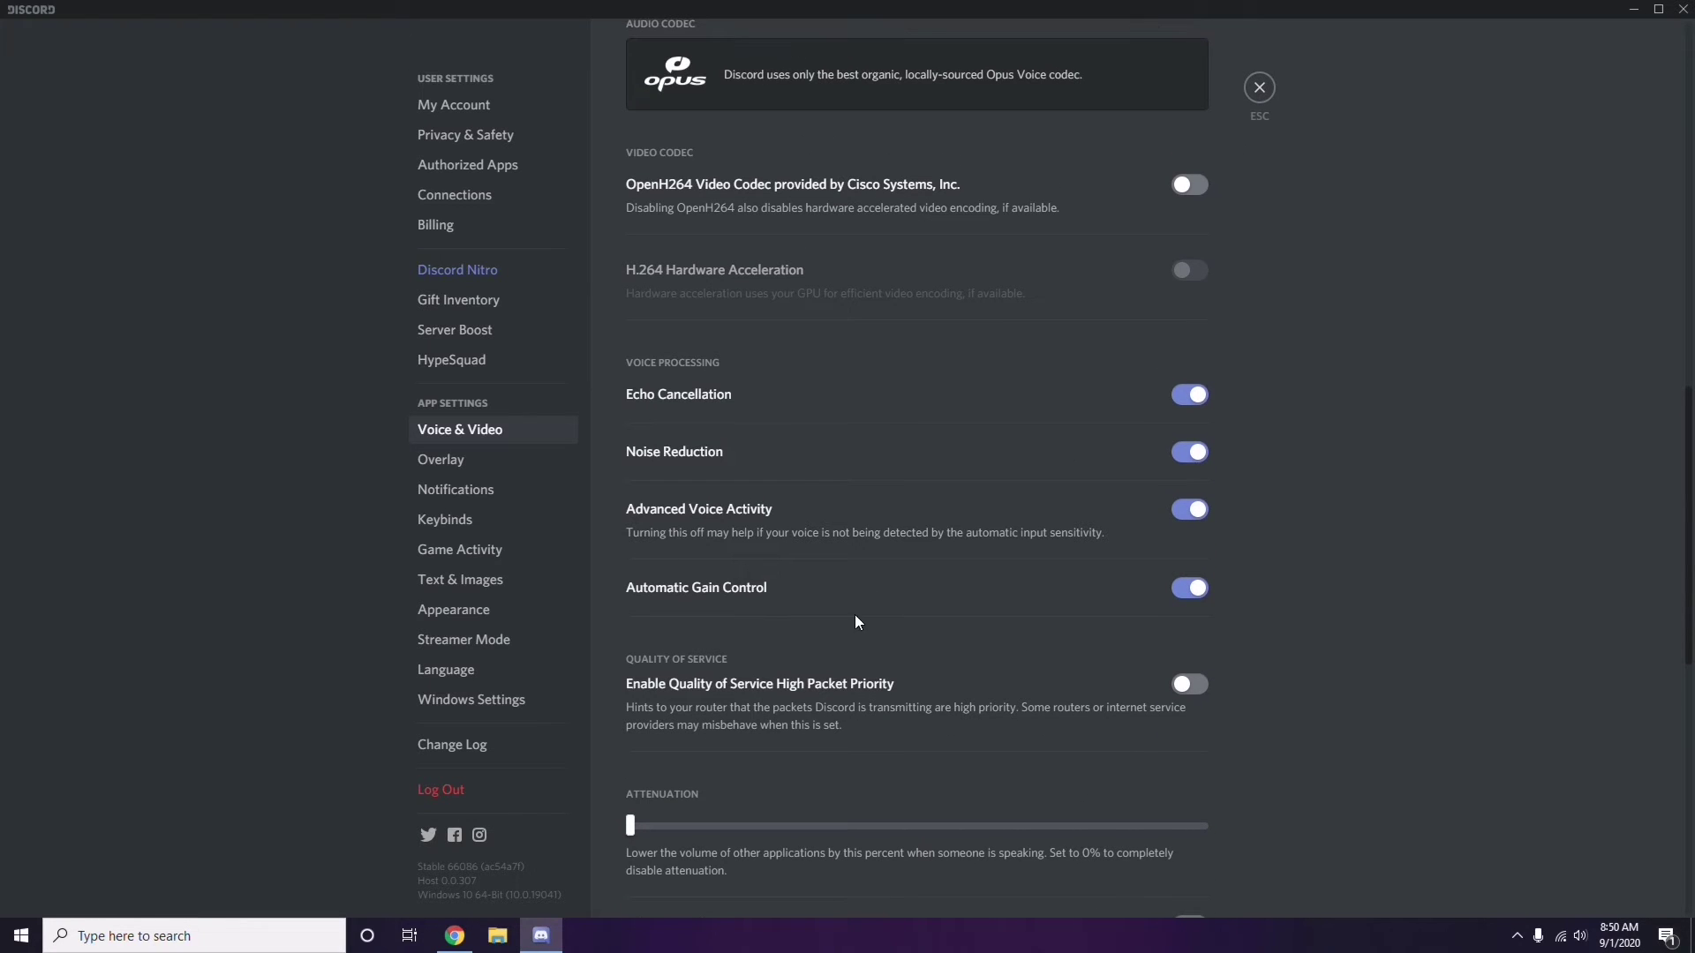
Step: Turn off the in-game overlay in Discord's Overlay settings
left_click(444, 462)
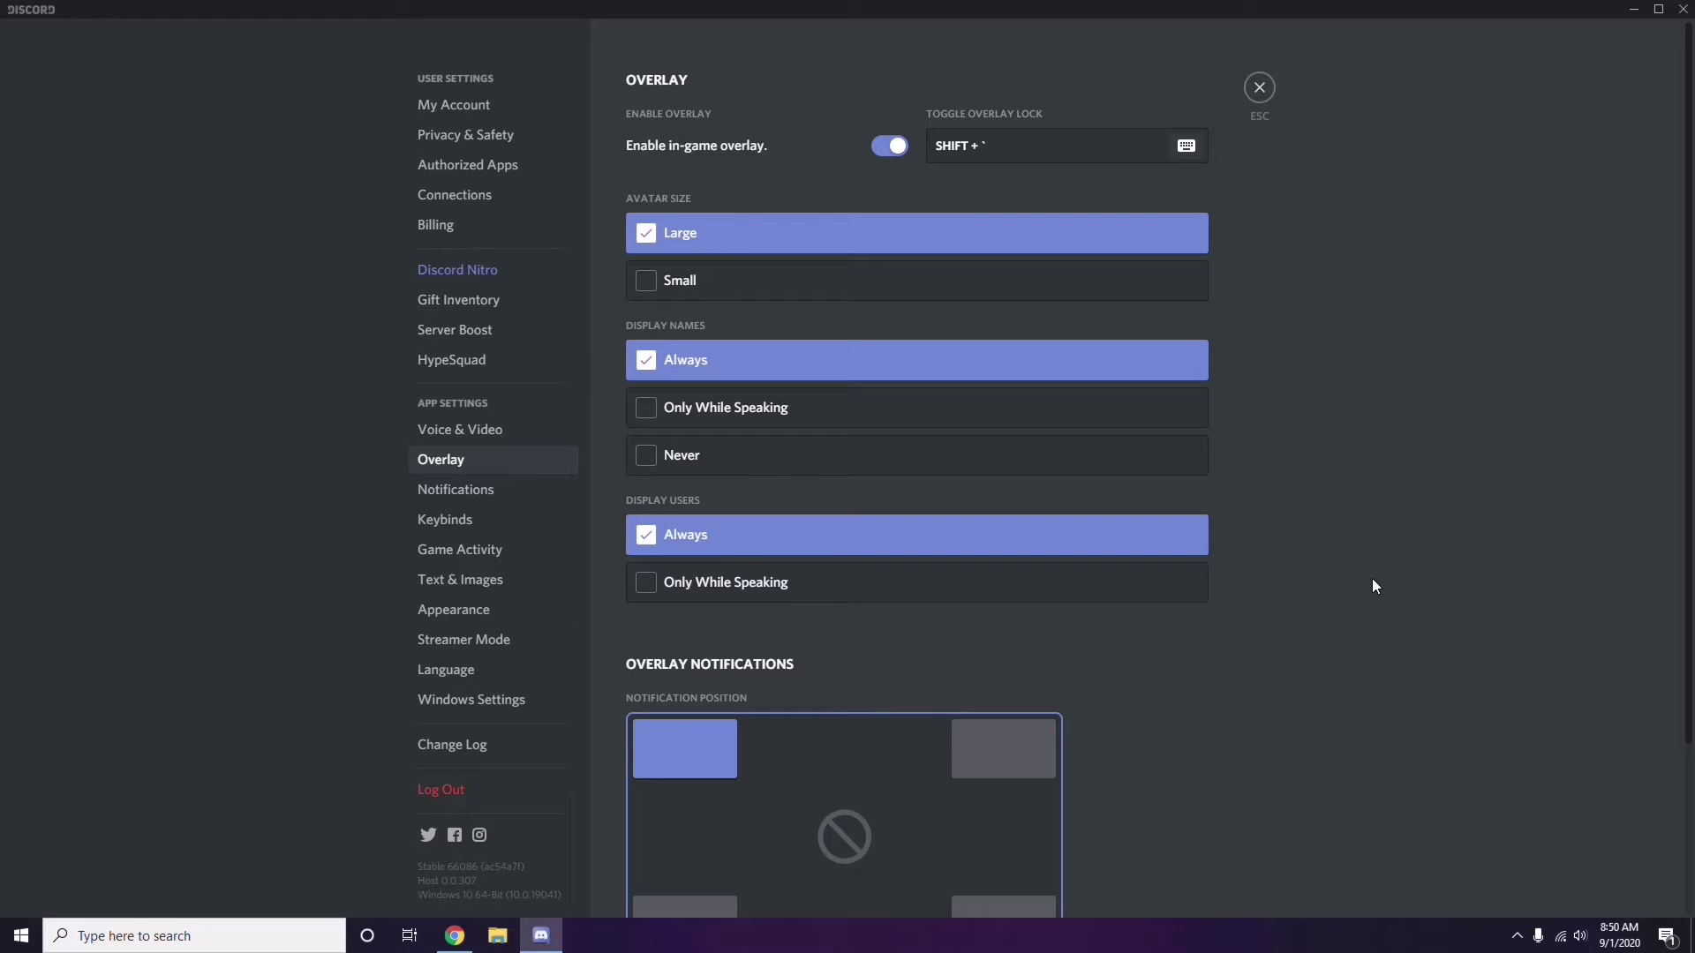
scroll(1315, 472, "down", 1)
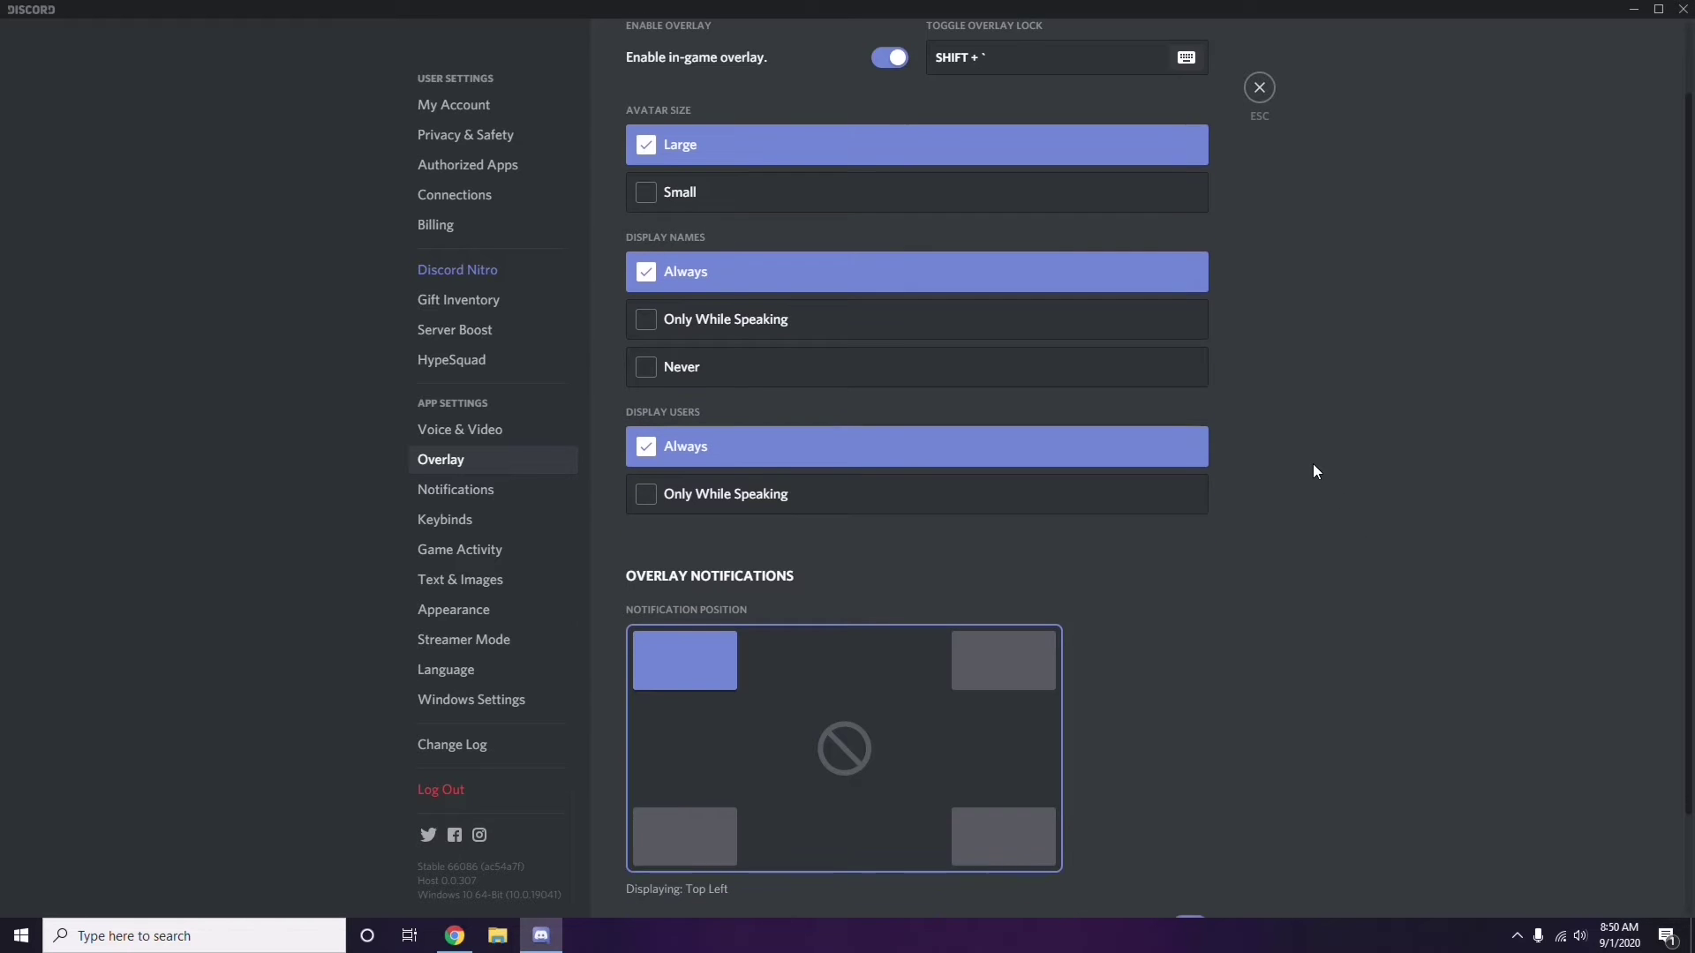
scroll(1316, 472, "up", 1)
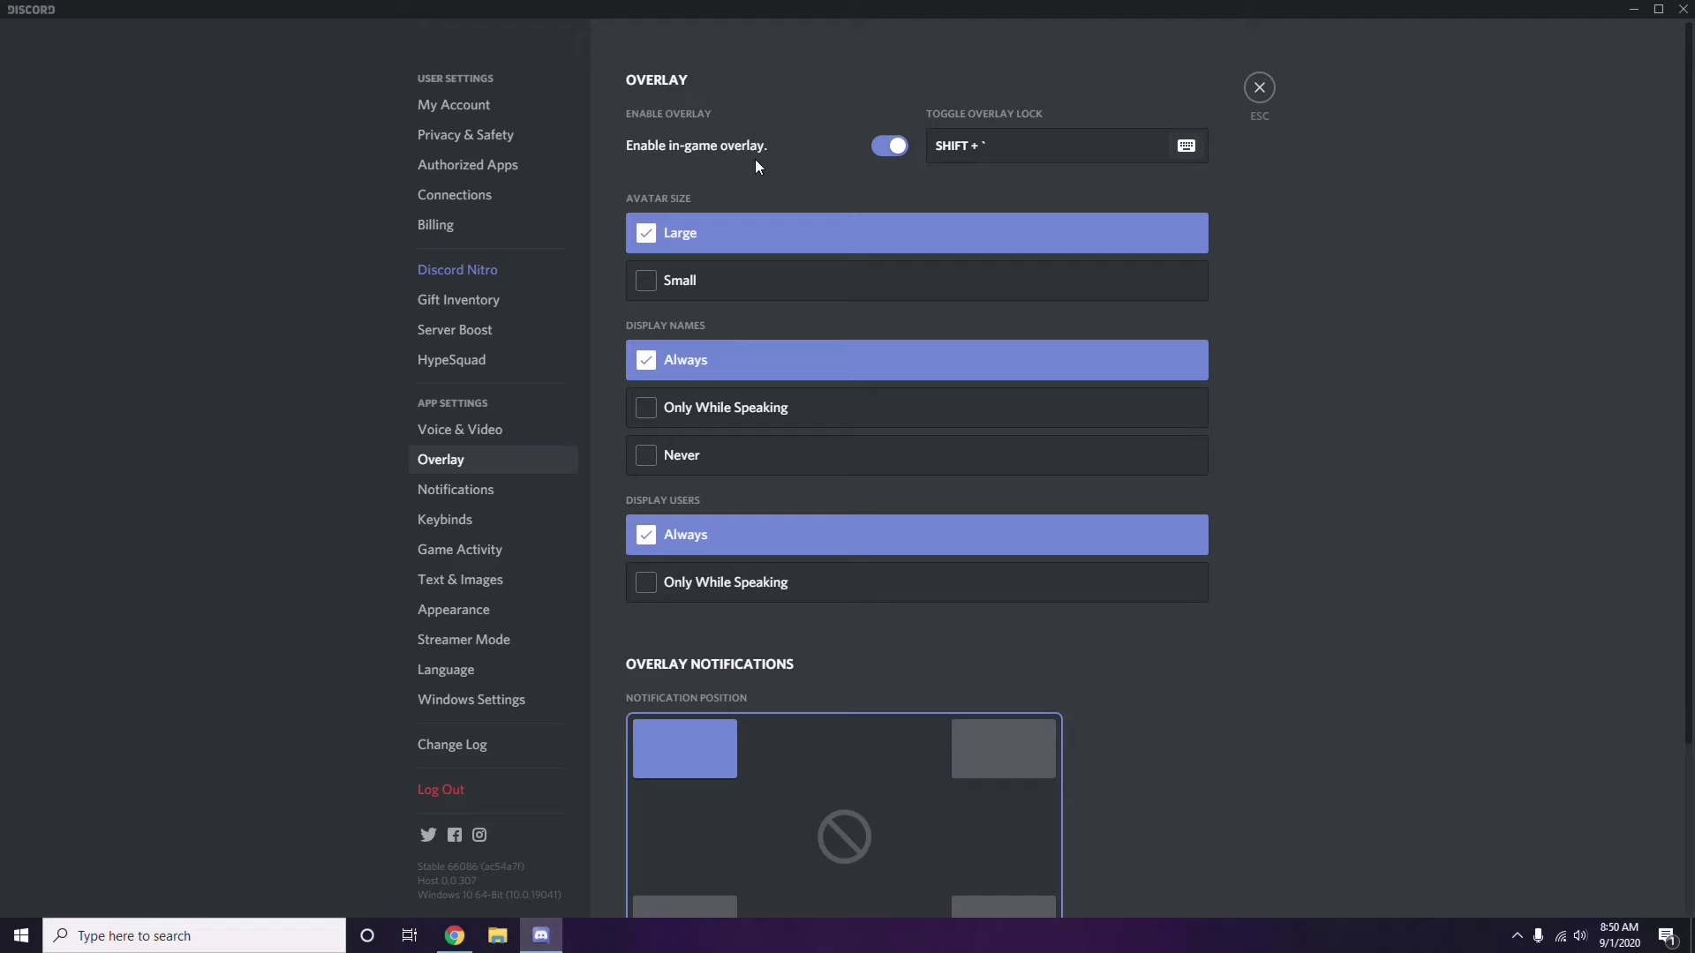
left_click(885, 148)
Step: Turn off Hardware Acceleration in Discord's Appearance settings, accept the relaunch and minimize the restarted window
left_click(467, 616)
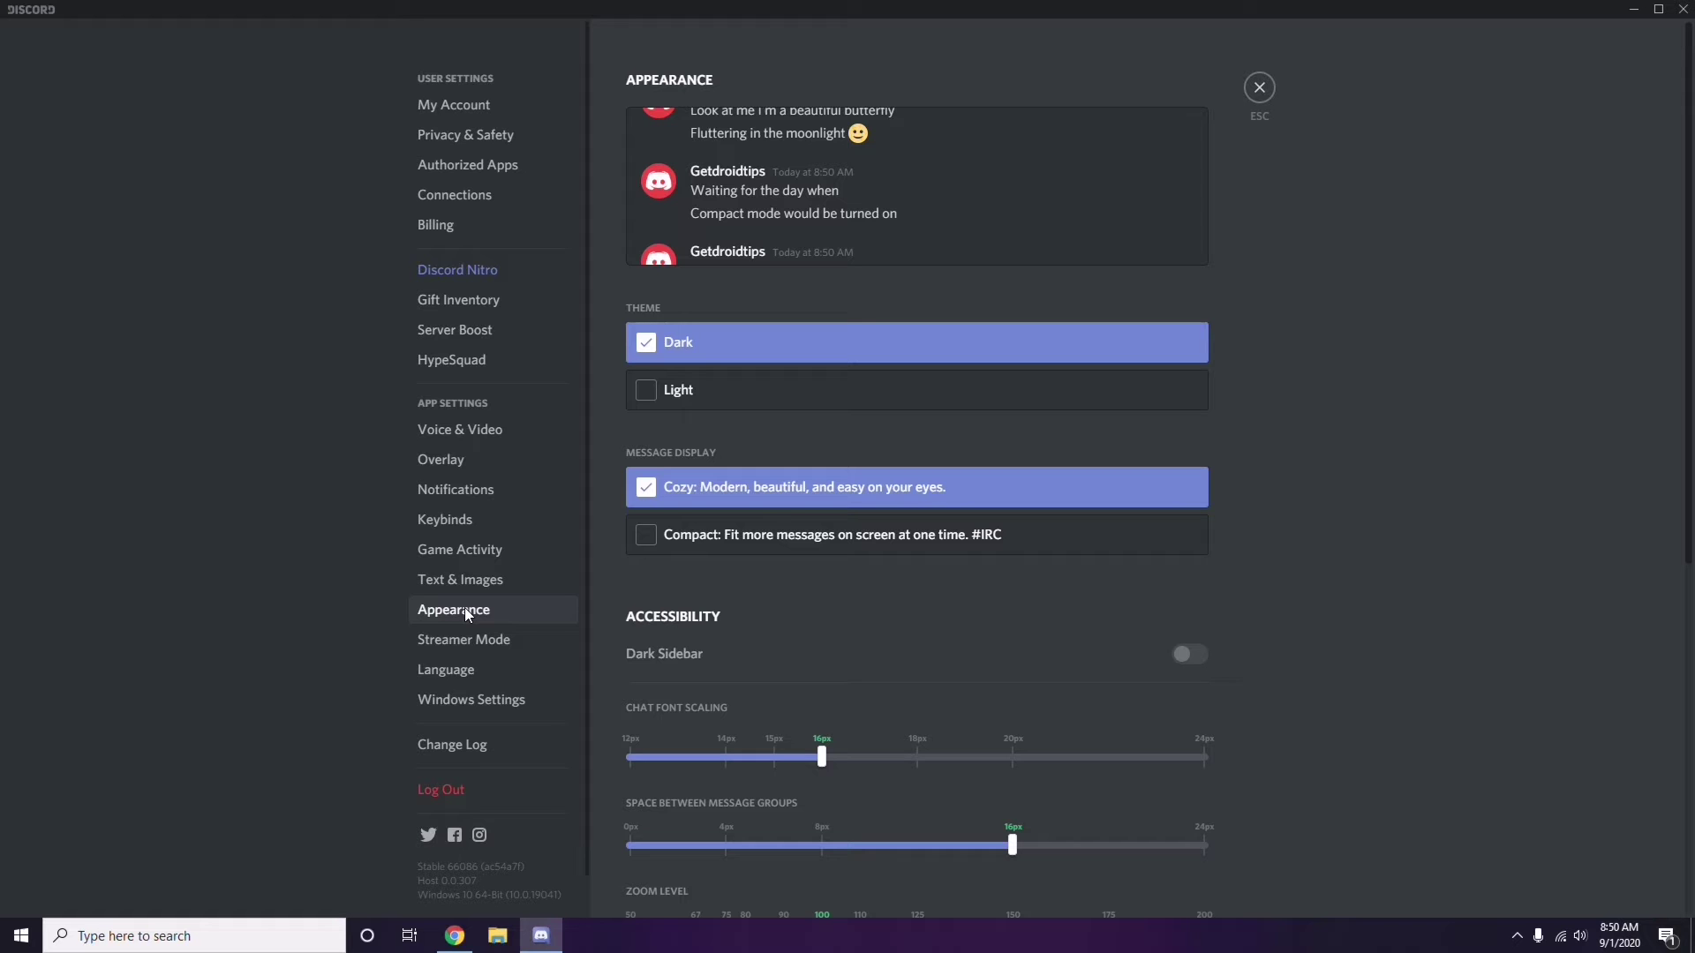
scroll(1322, 511, "down", 7)
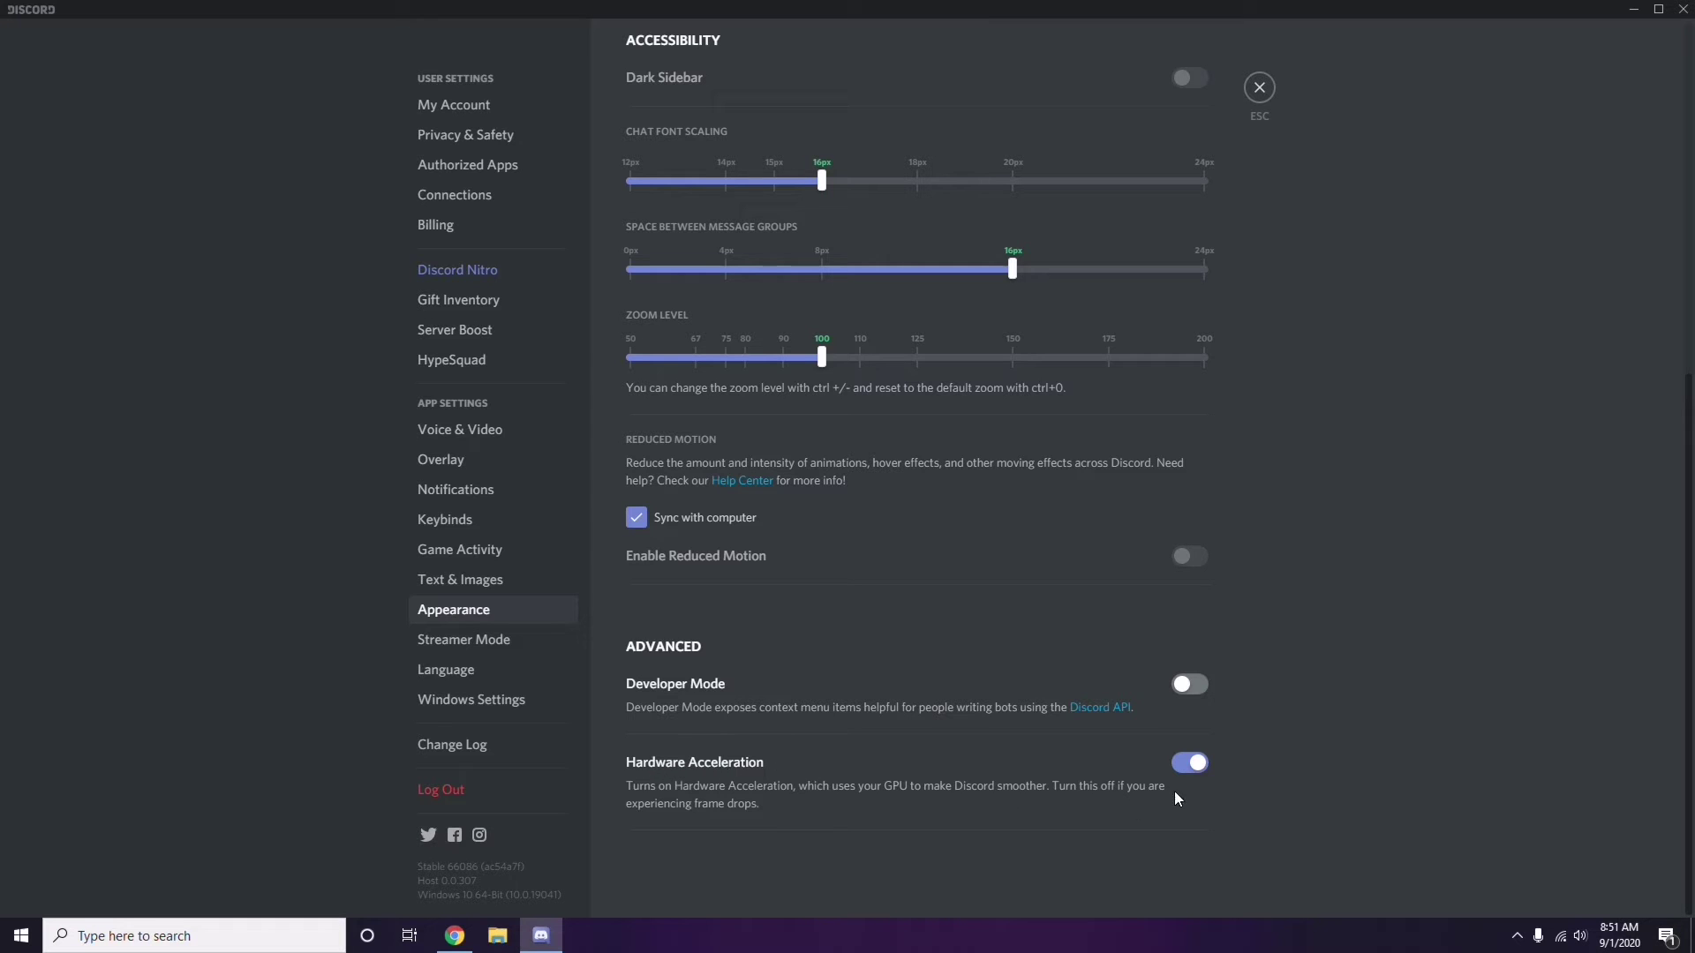
left_click(1190, 762)
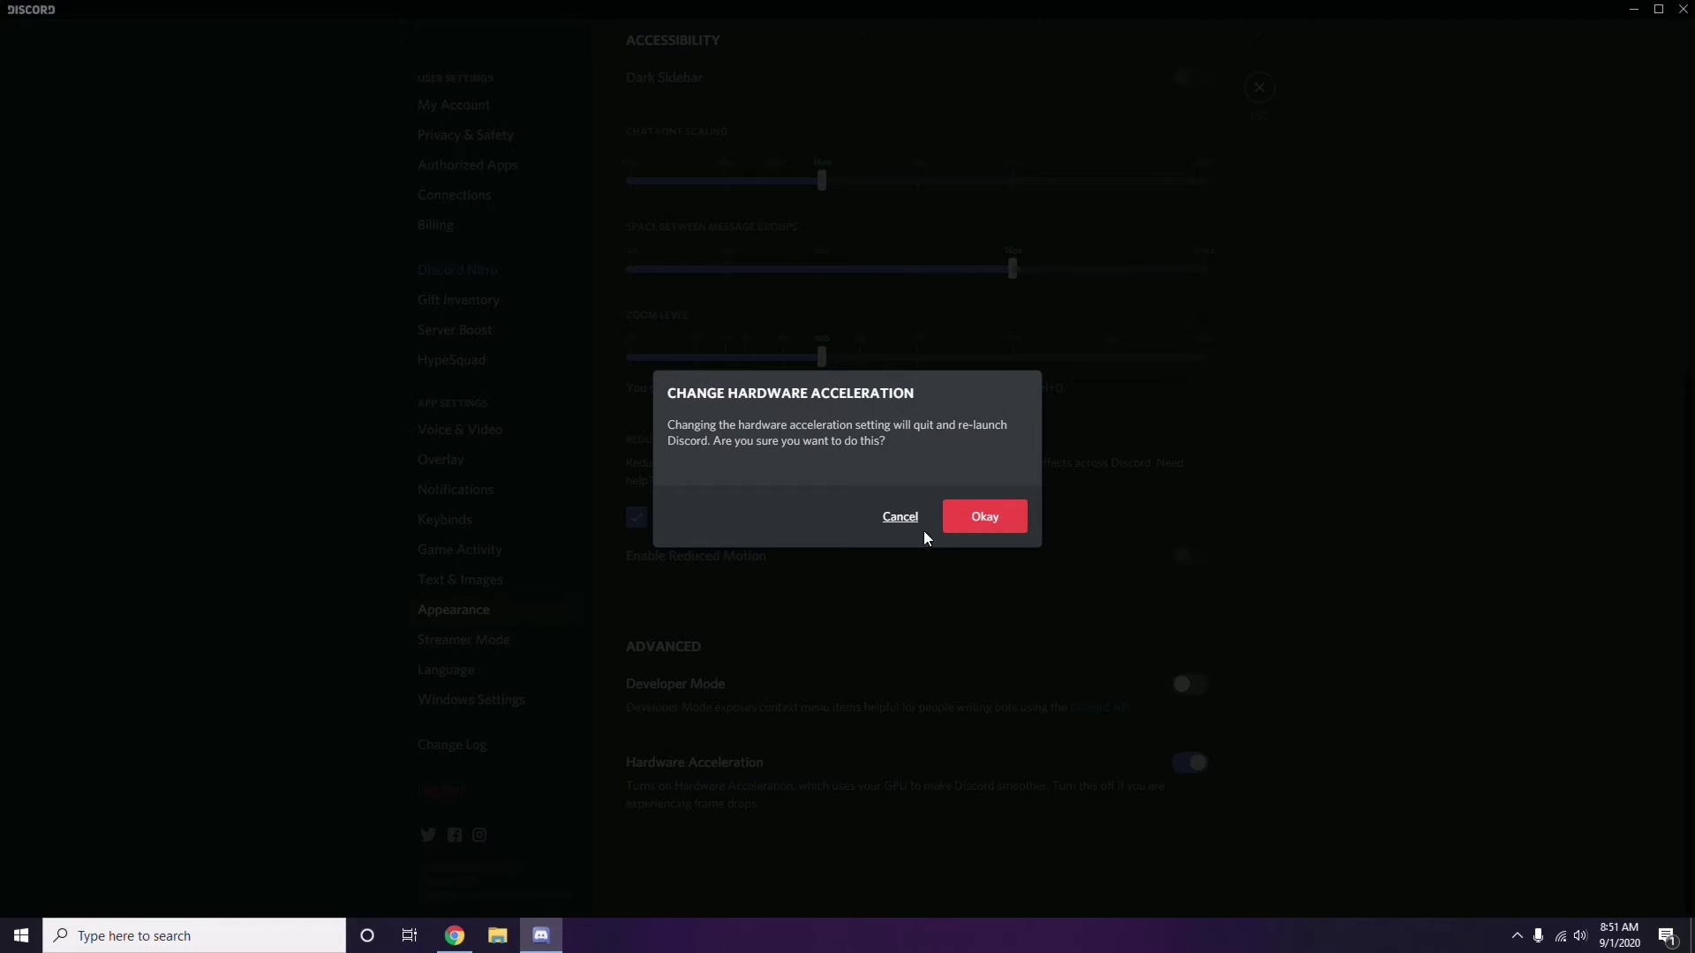
left_click(975, 520)
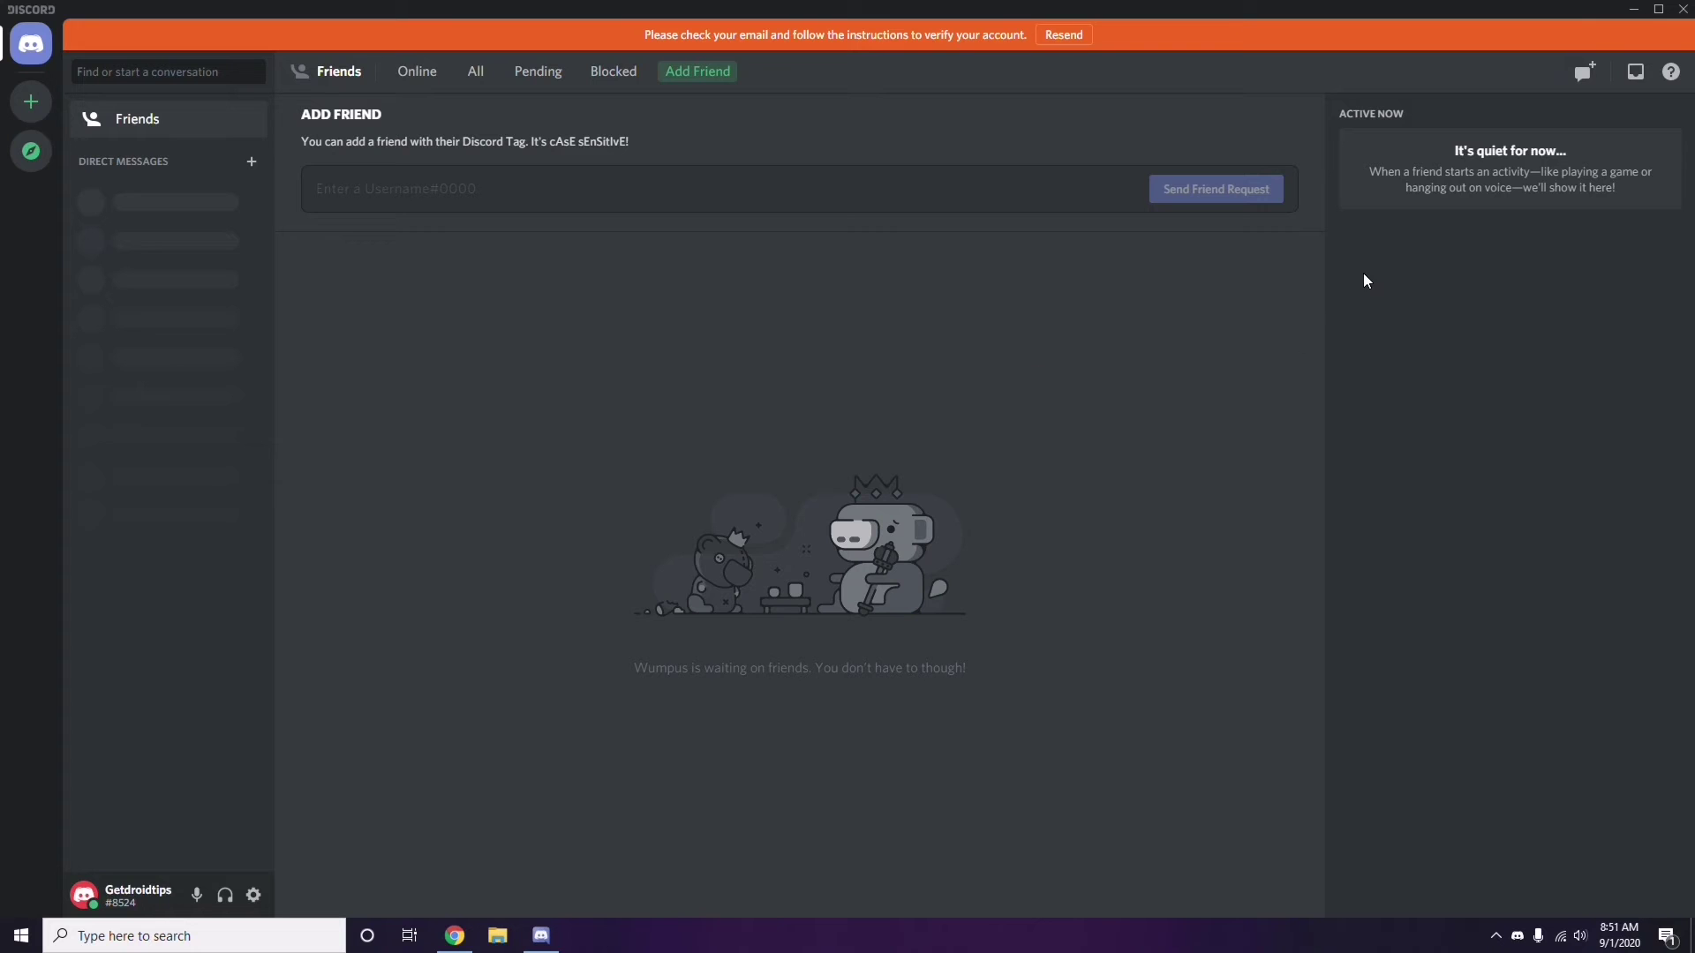
left_click(1635, 13)
right_click(673, 226)
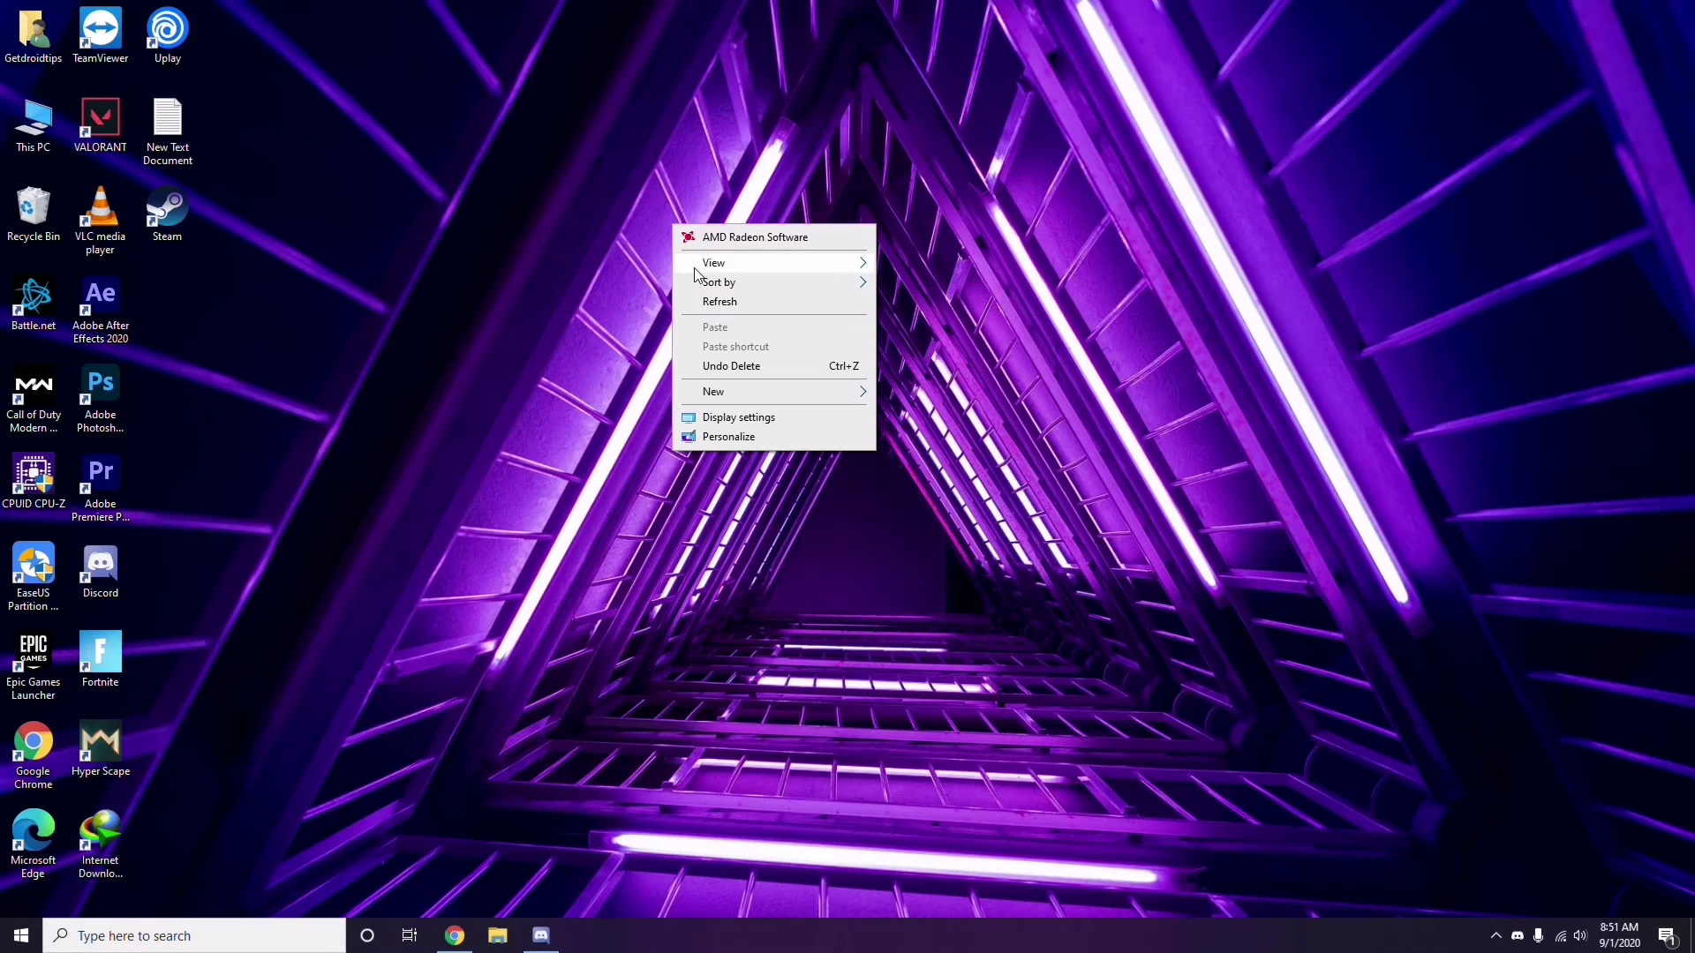
left_click(719, 302)
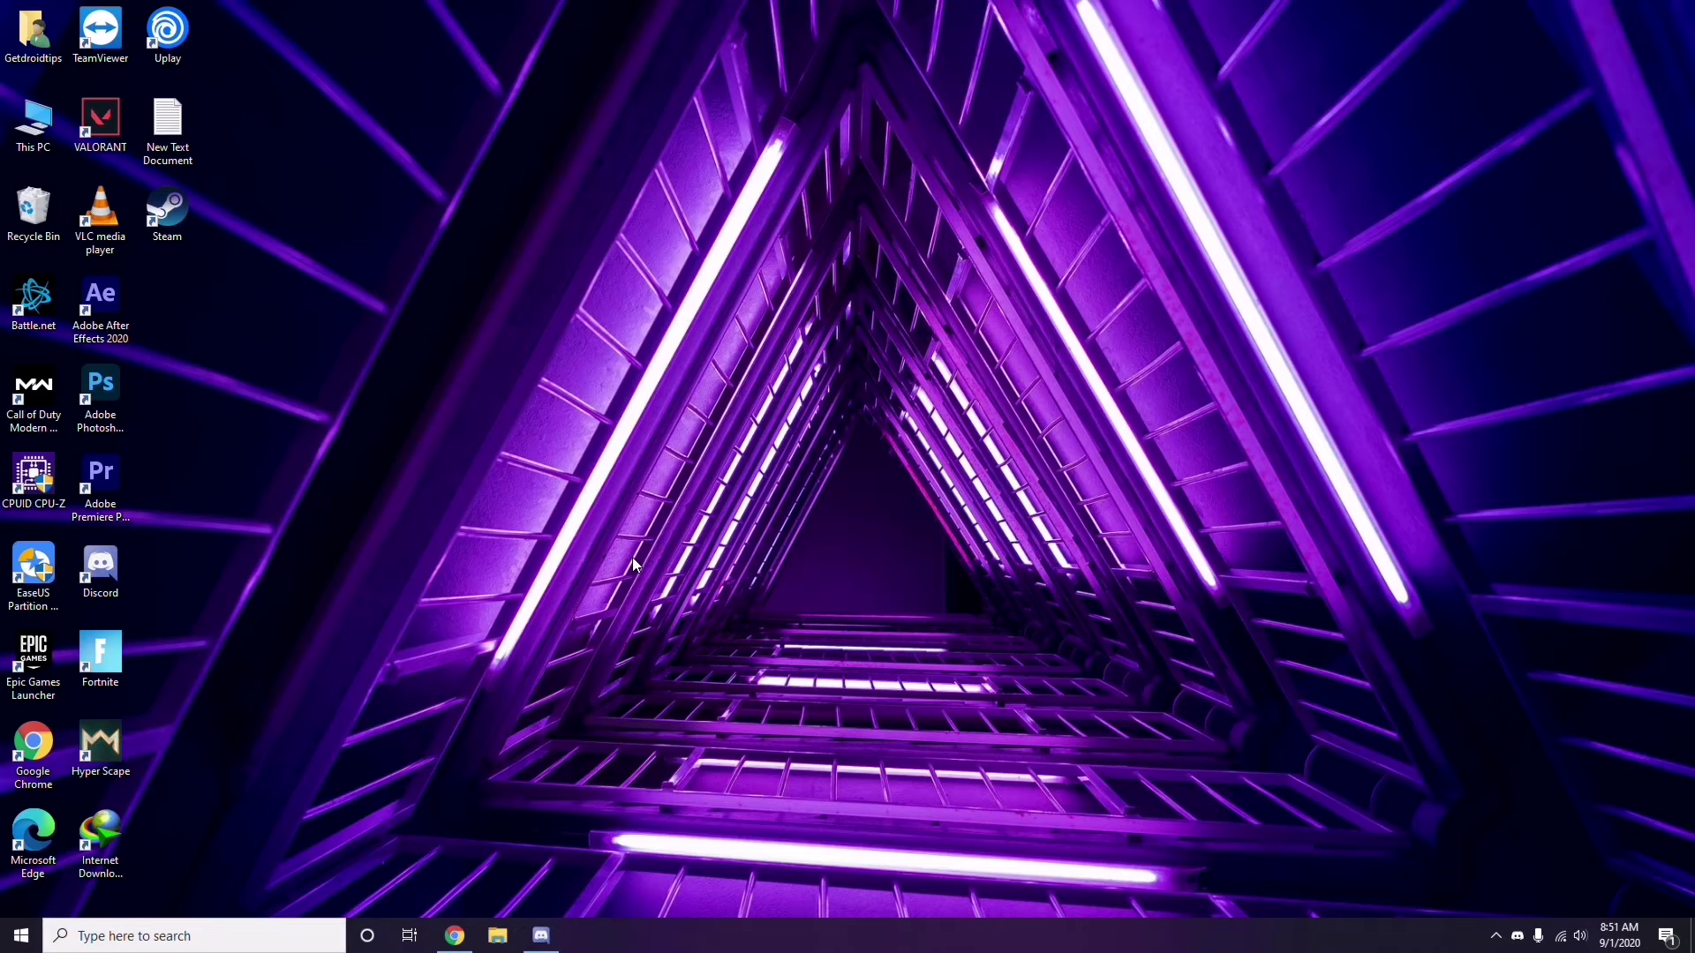
Step: Search Windows for "windows", open the Windows Update settings to check the update status, close them and refresh the desktop
left_click(137, 936)
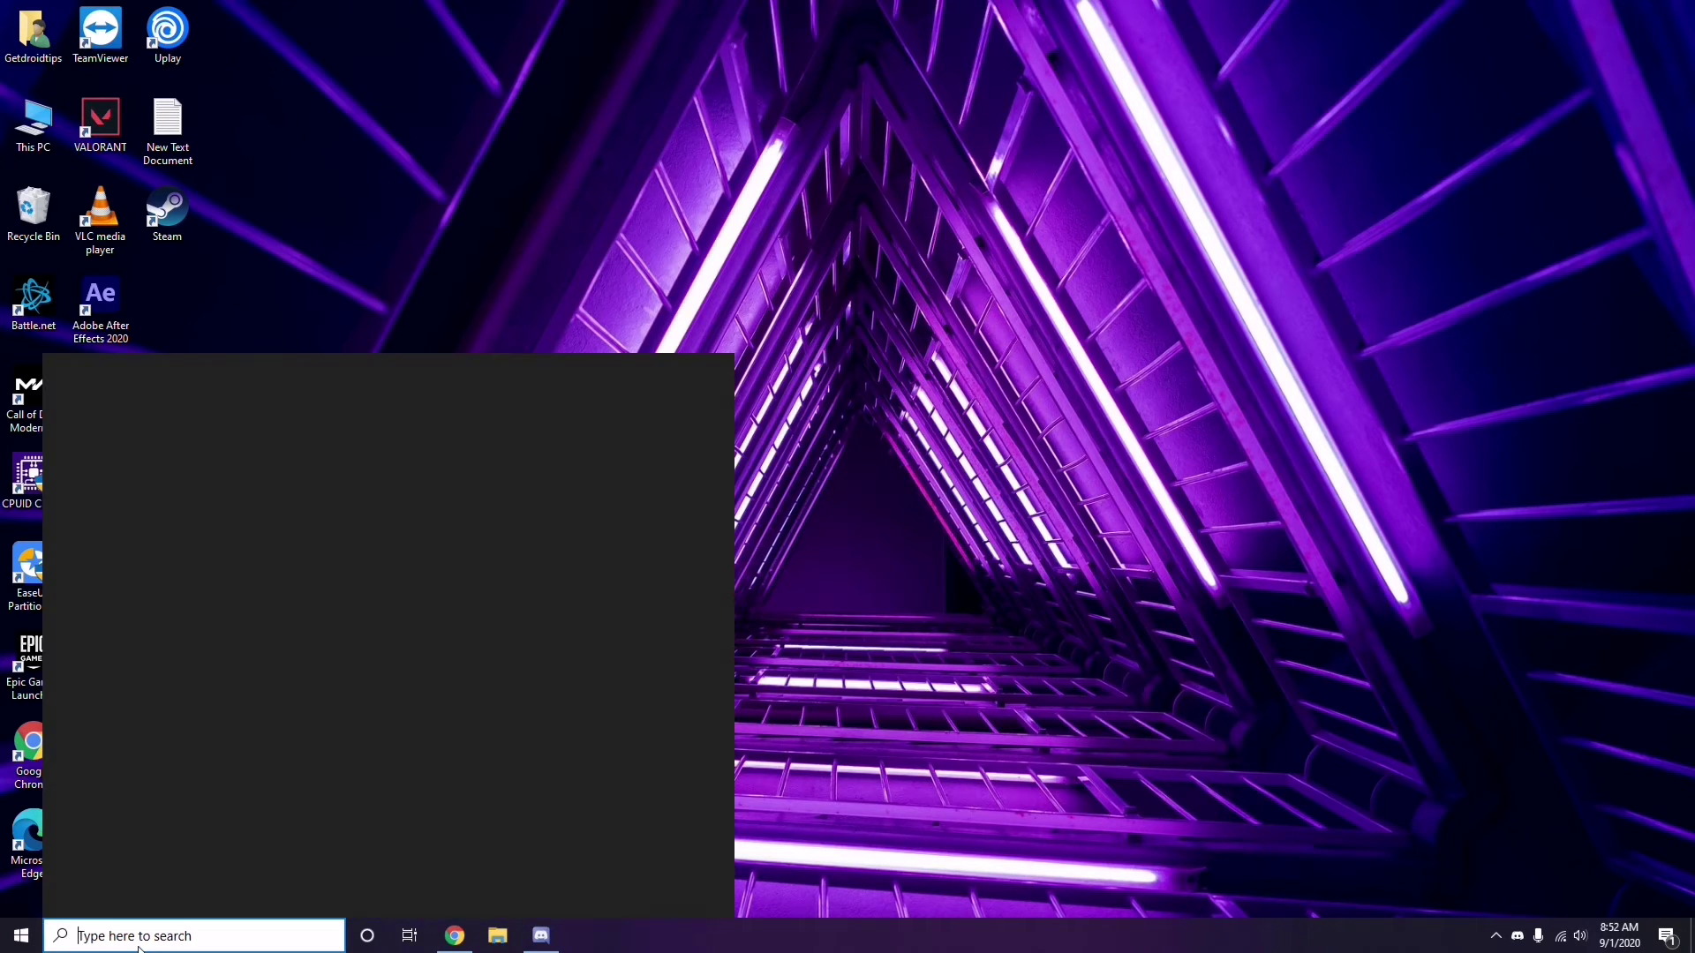
type("win")
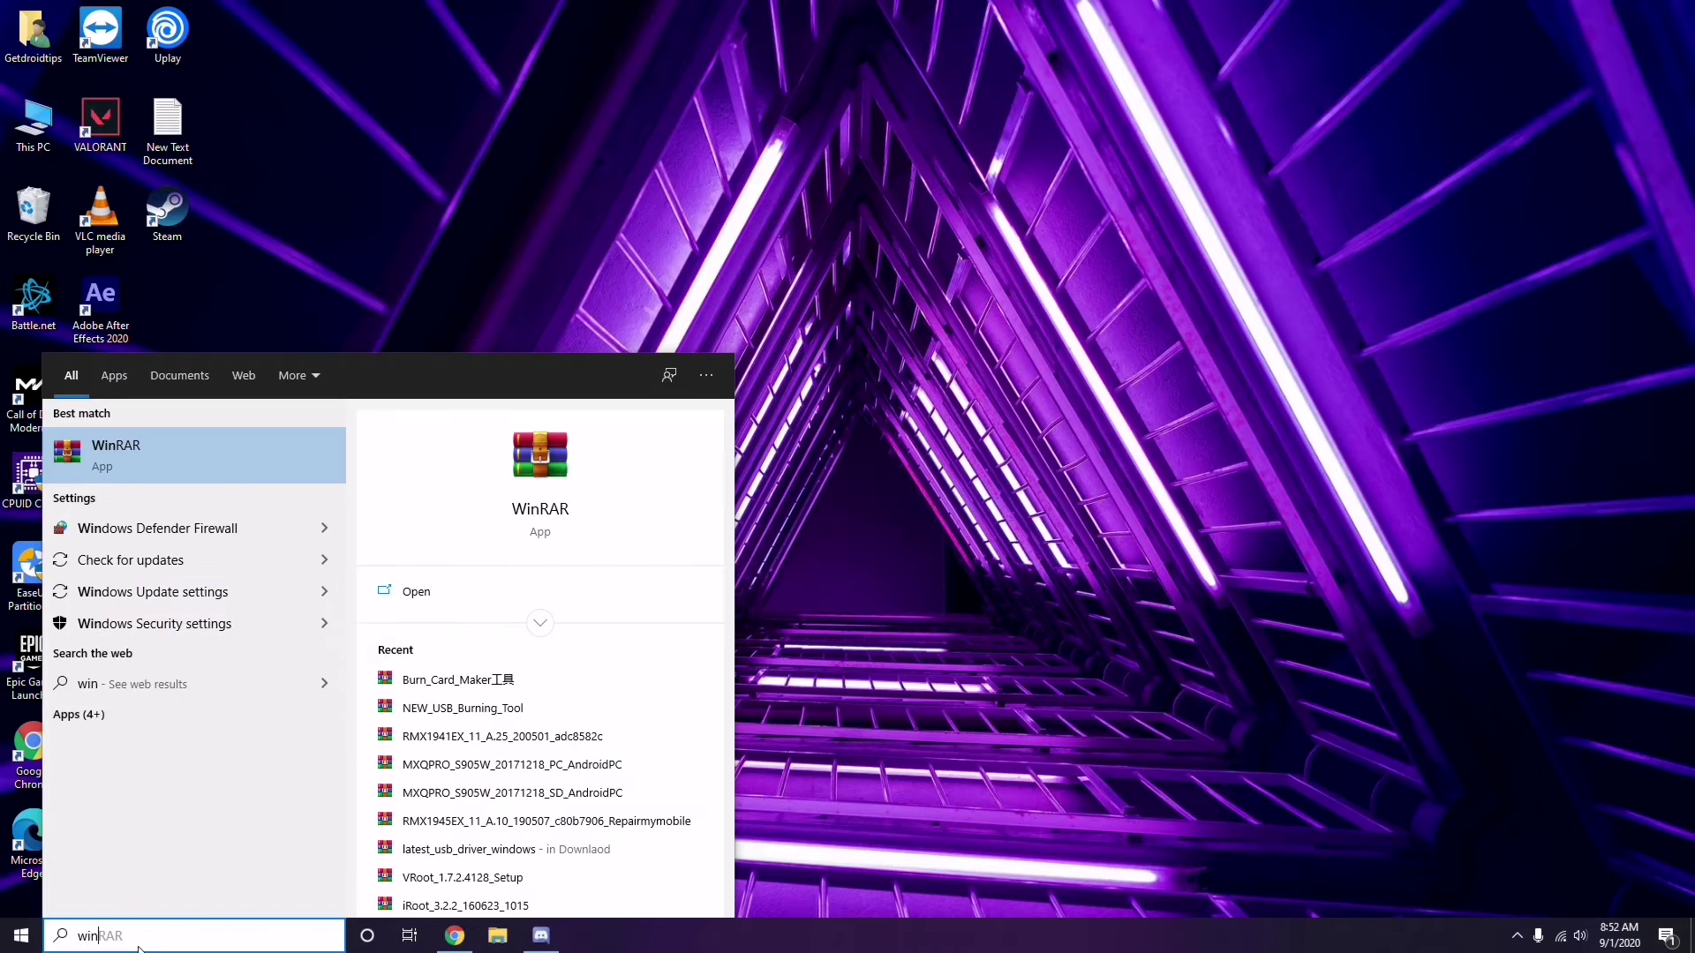
type("dows")
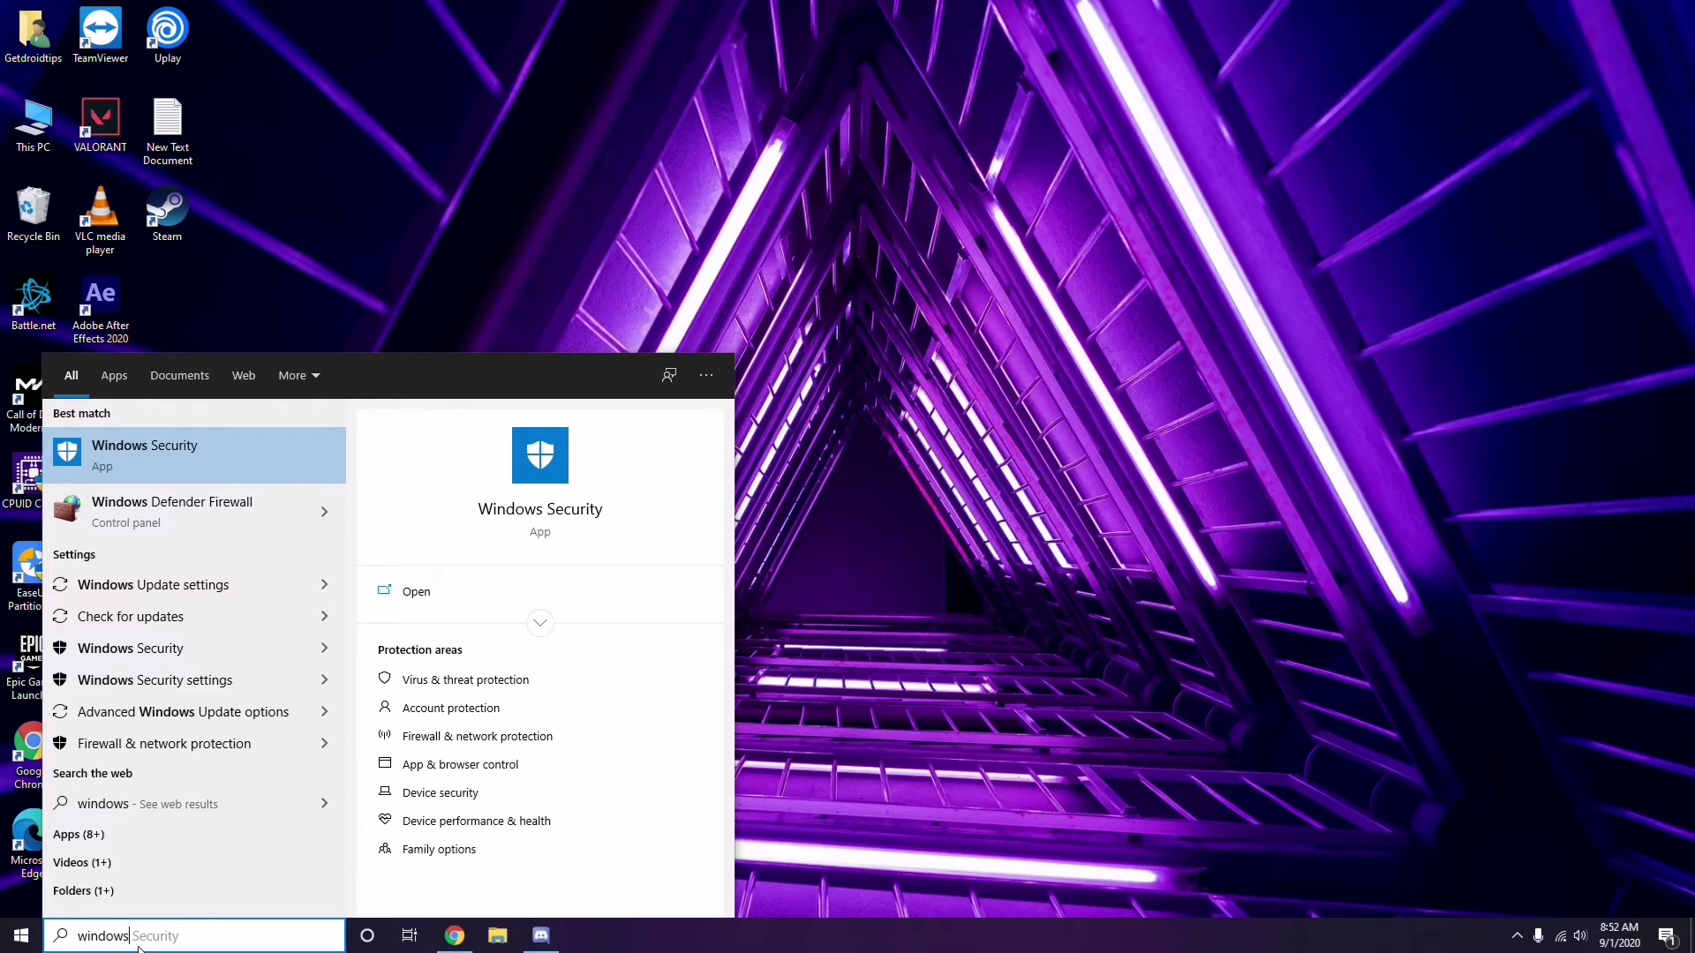
left_click(212, 587)
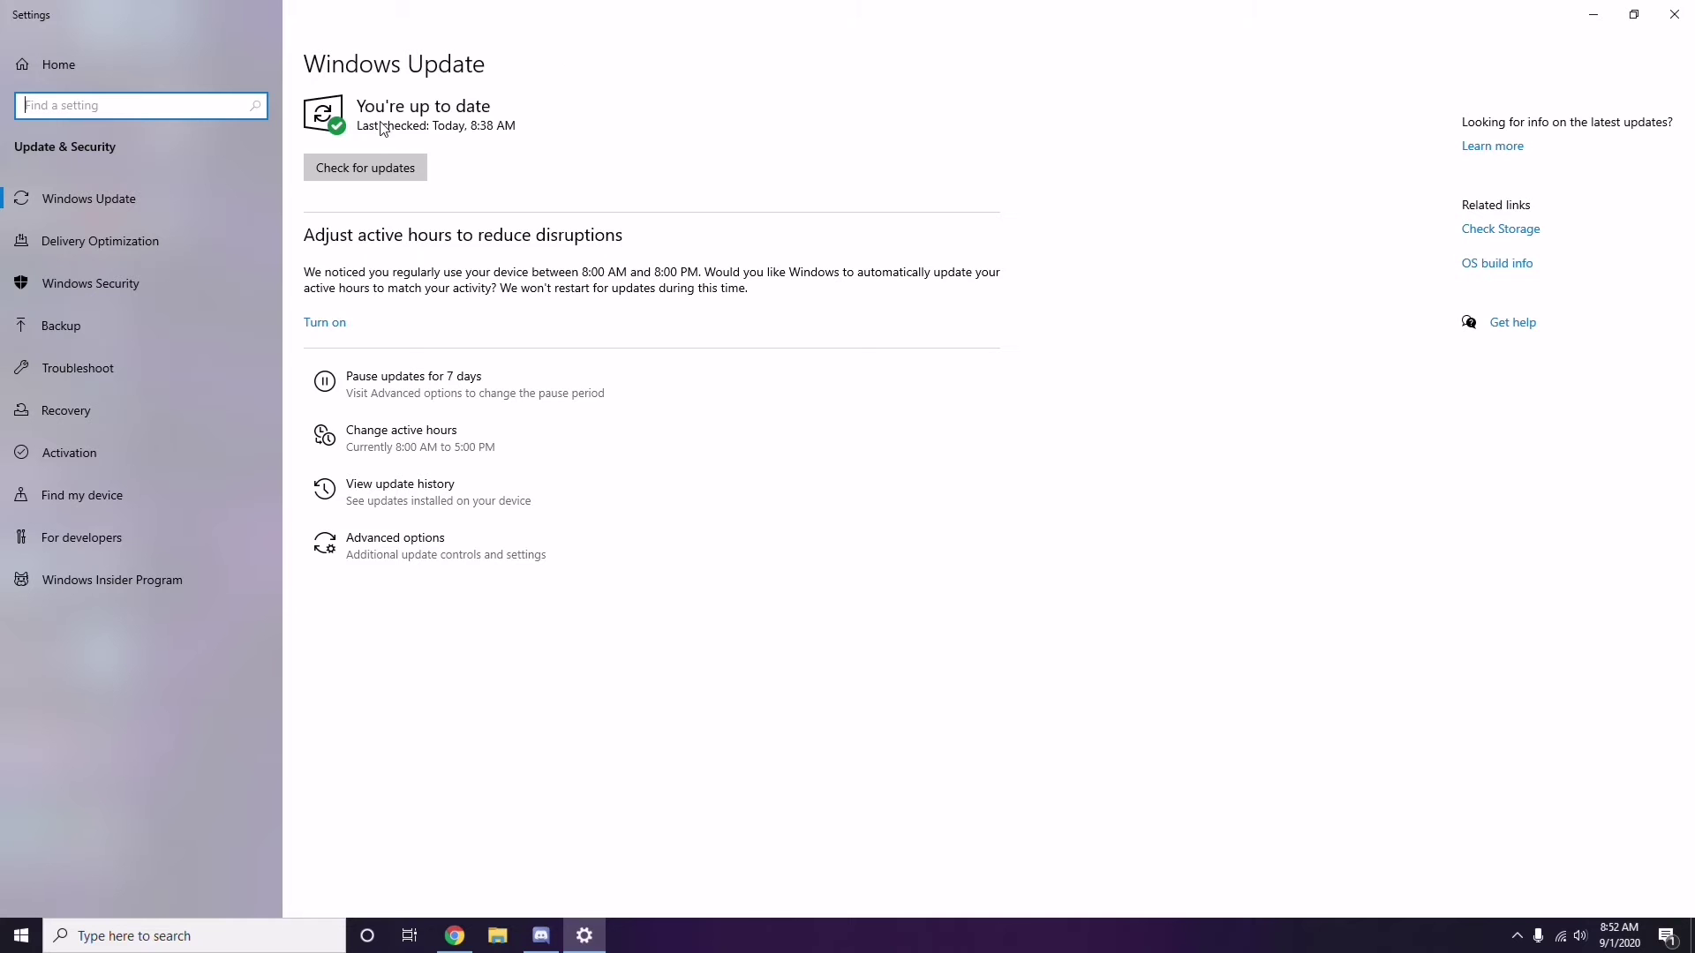
left_click(1673, 15)
right_click(713, 150)
left_click(737, 230)
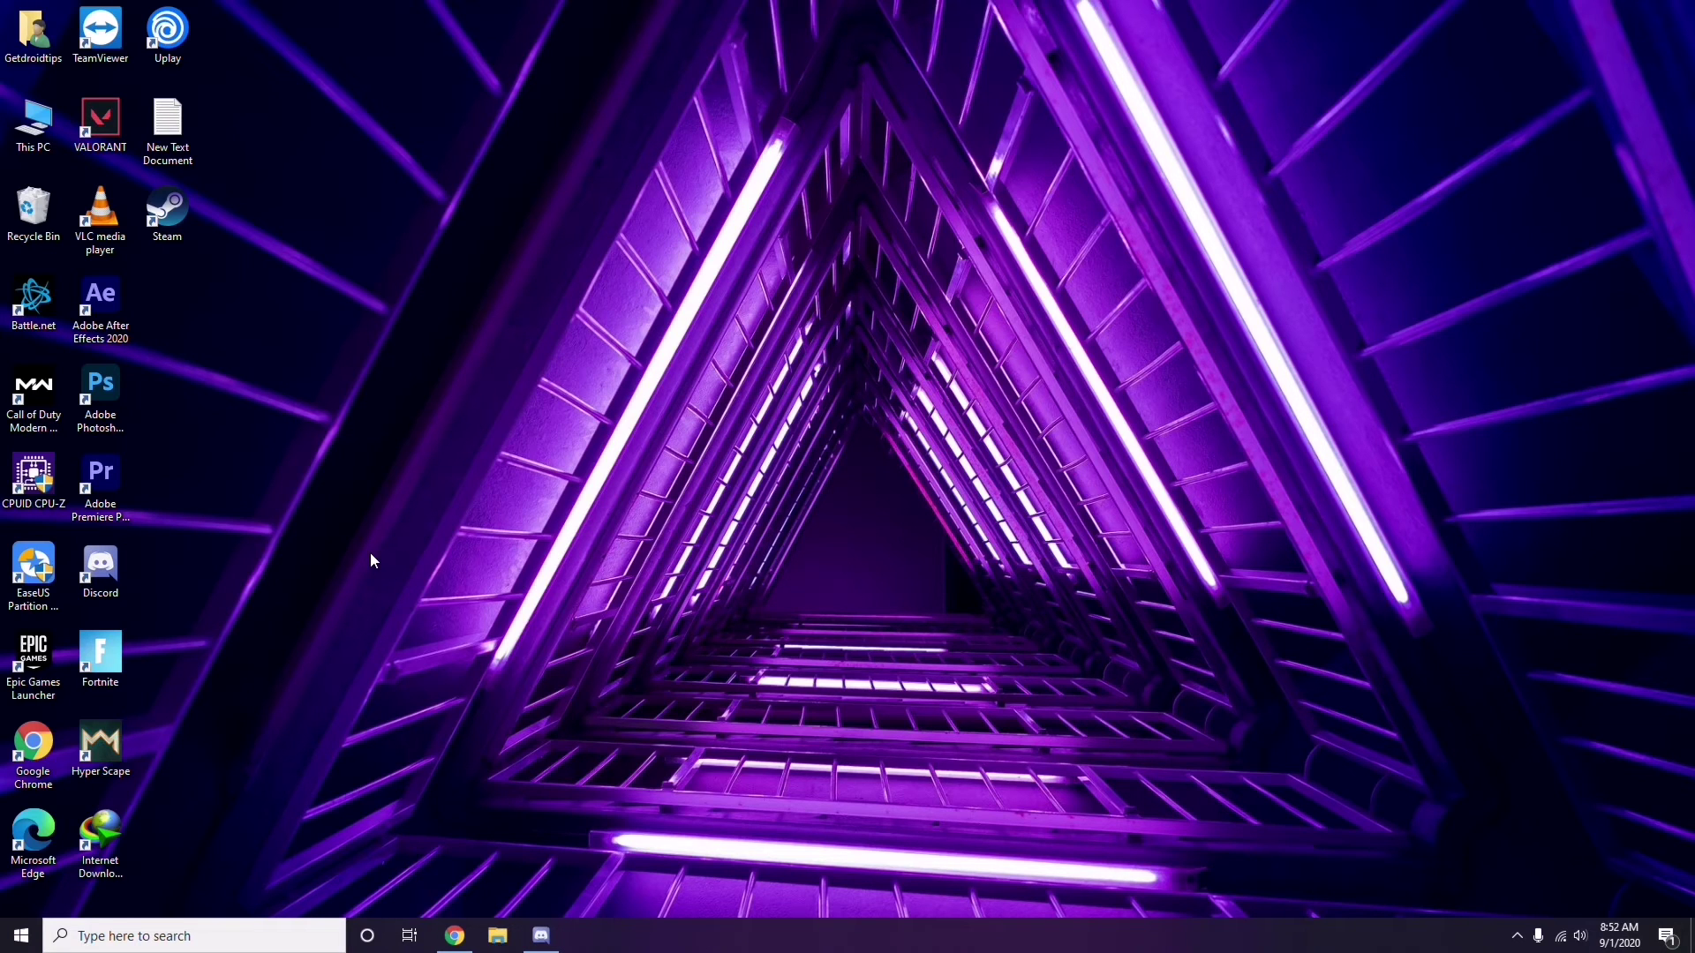
Step: Search for "settings", open Windows Settings and view the update history under Update & Security
left_click(99, 937)
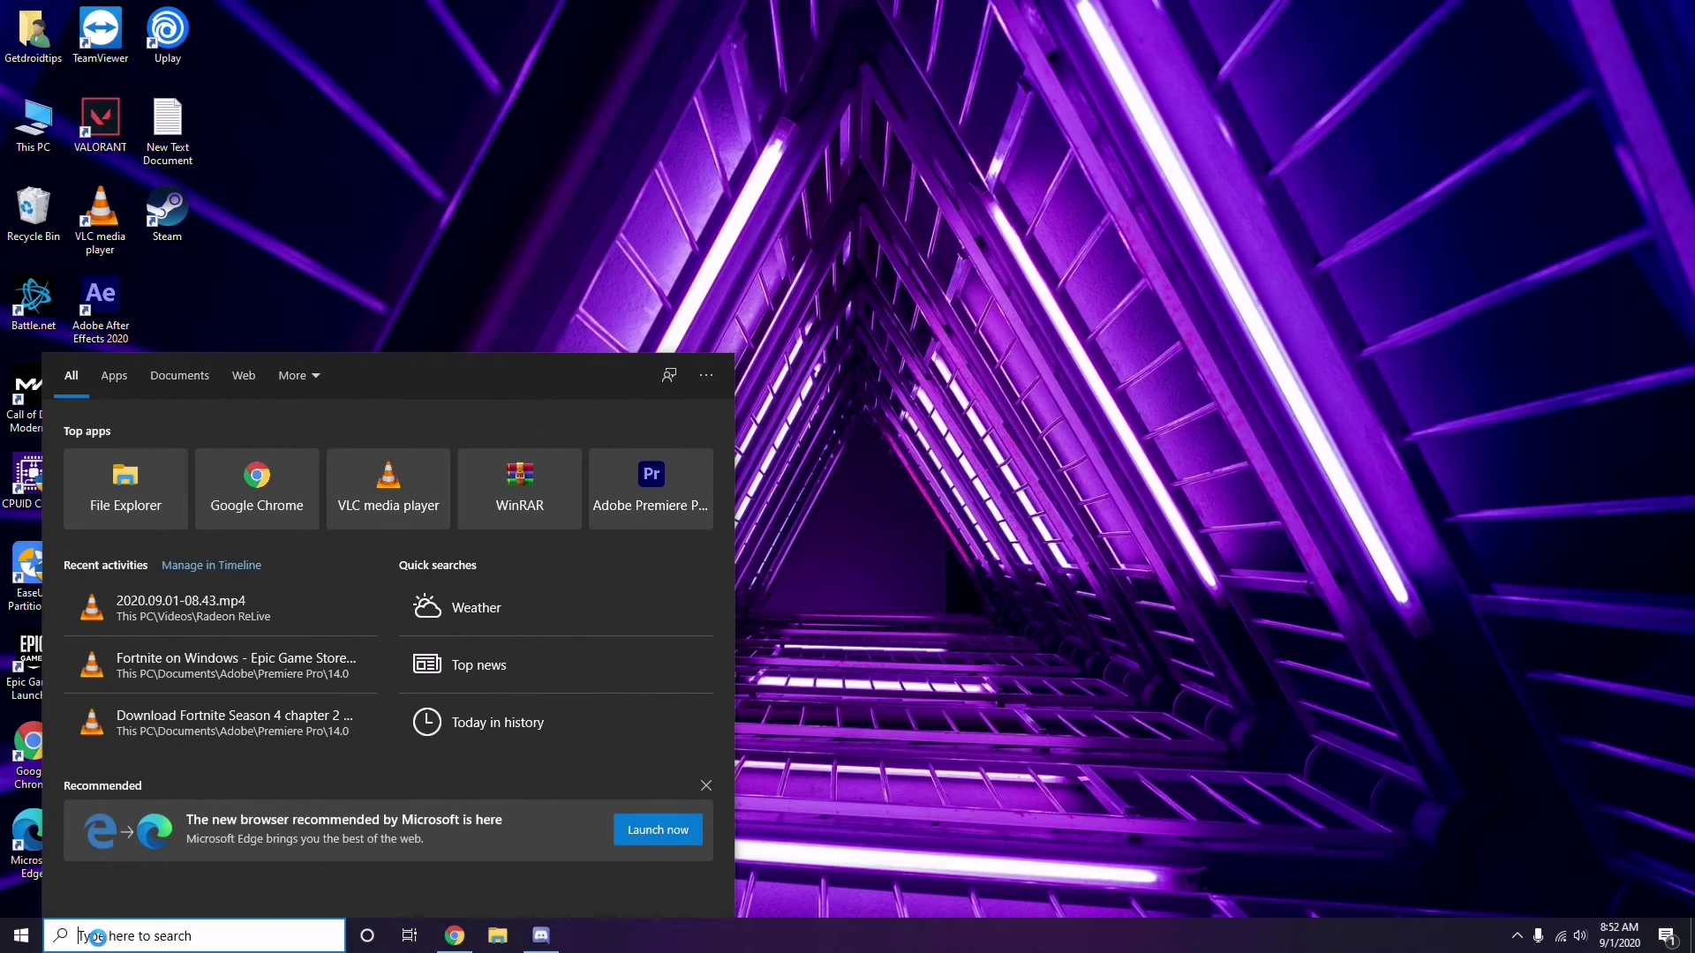
type("settings")
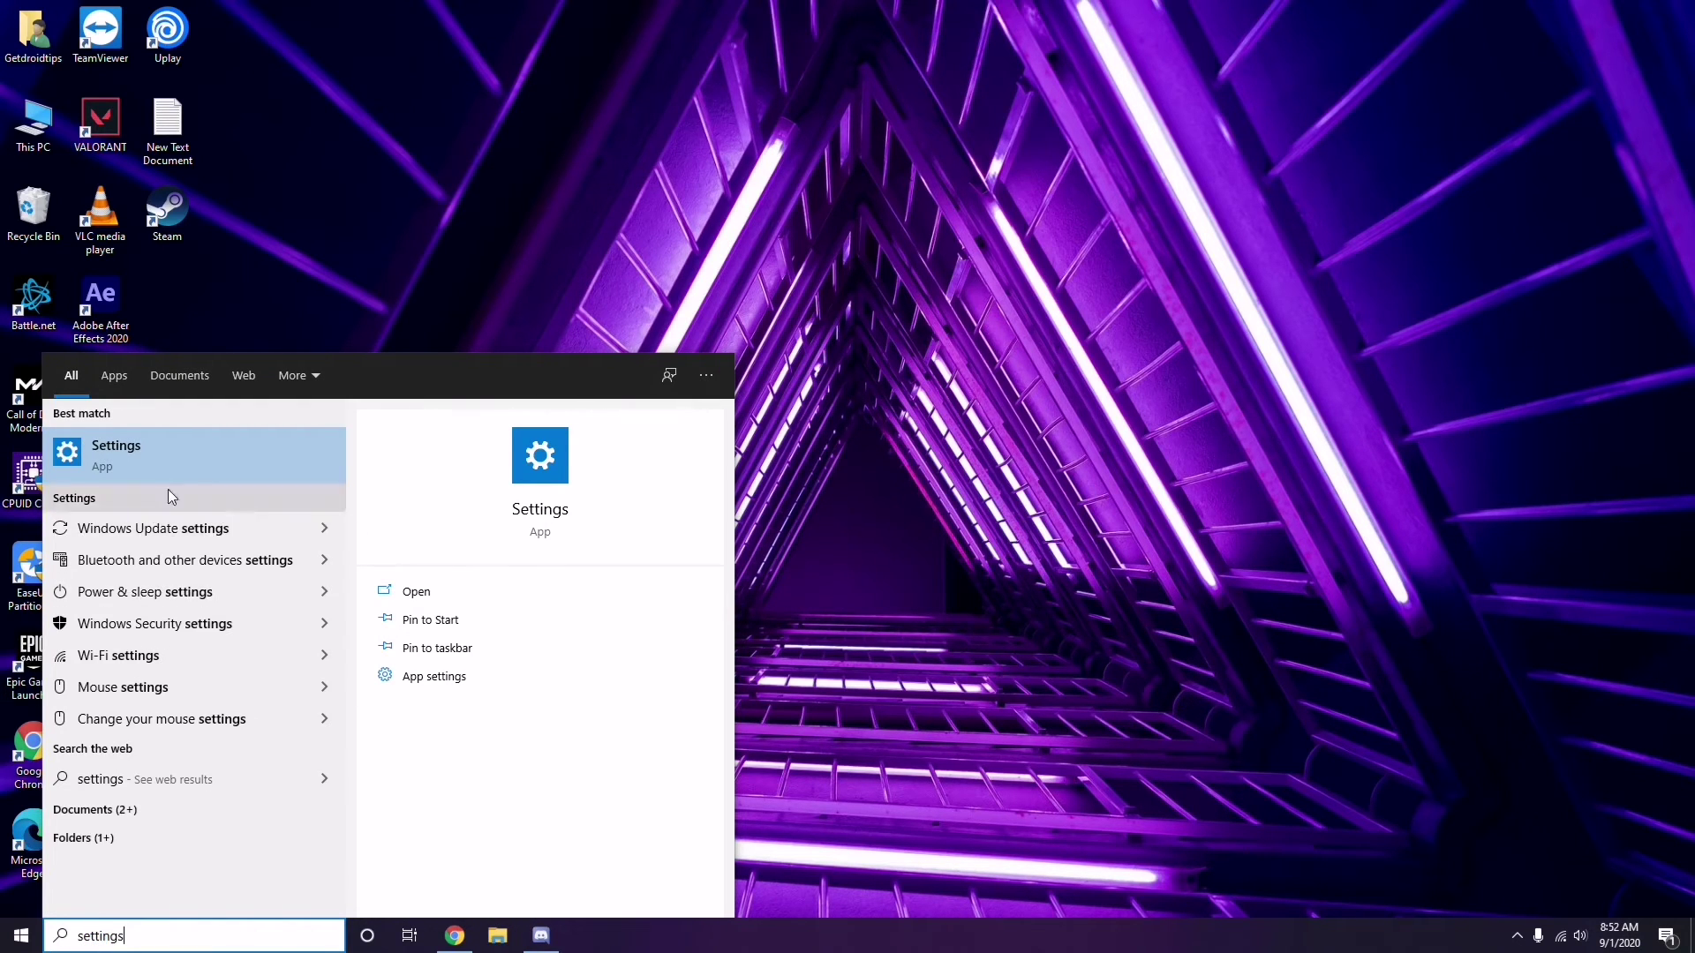
left_click(187, 466)
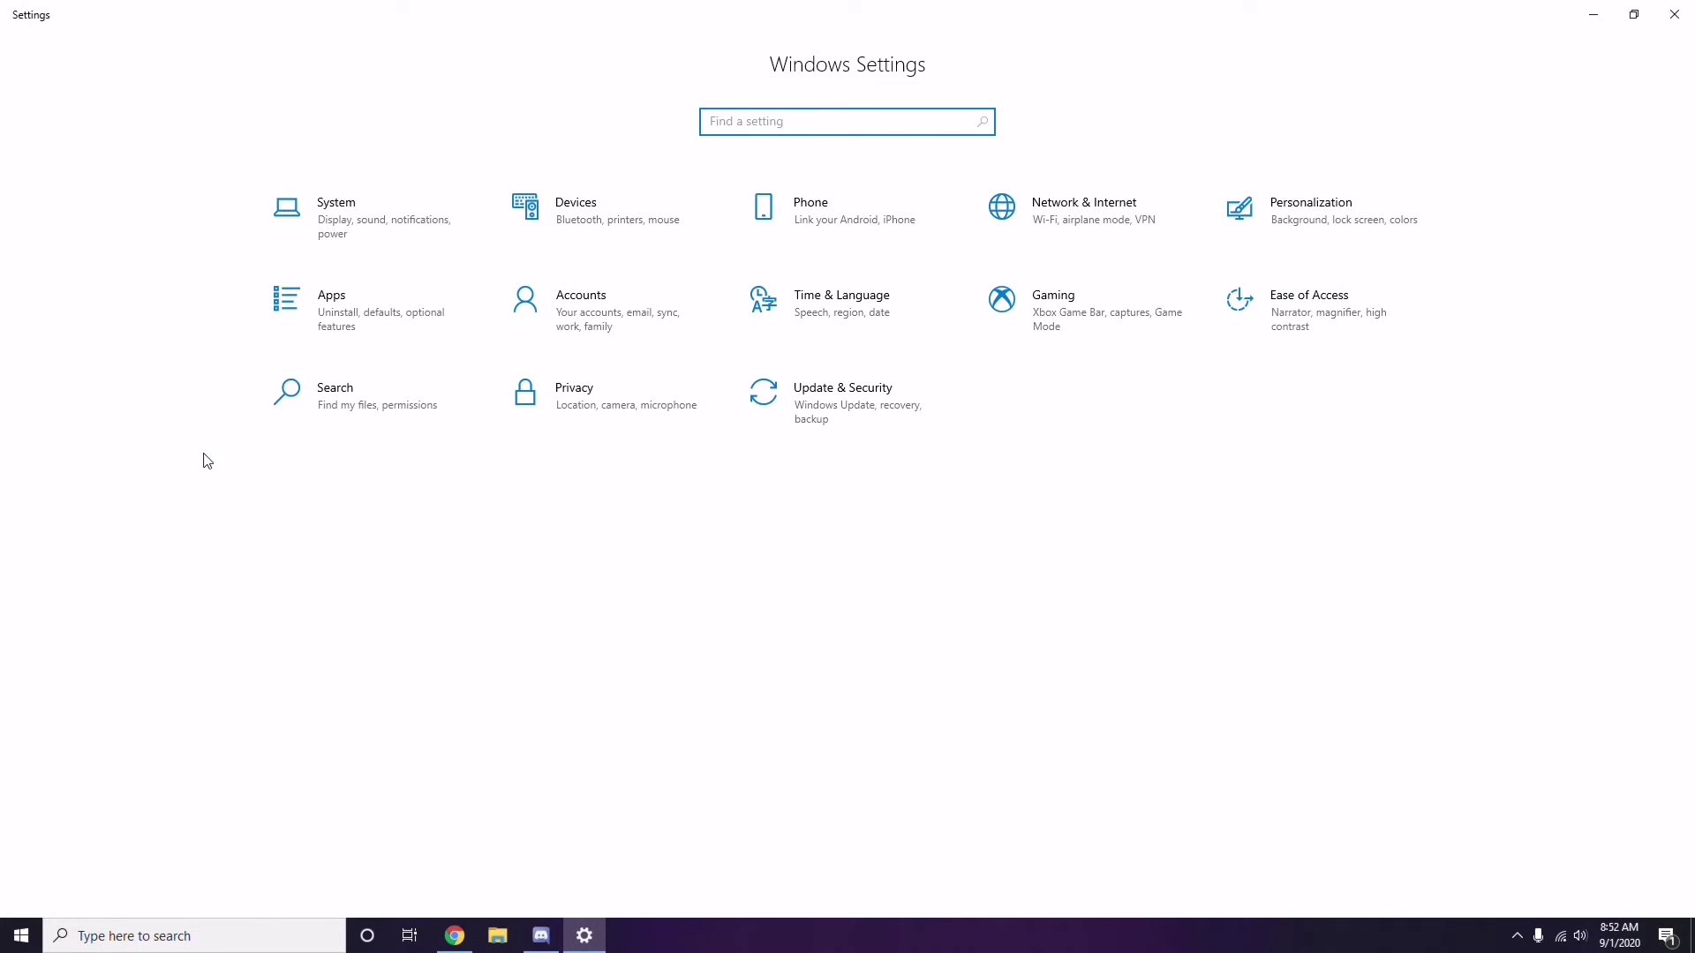
left_click(847, 418)
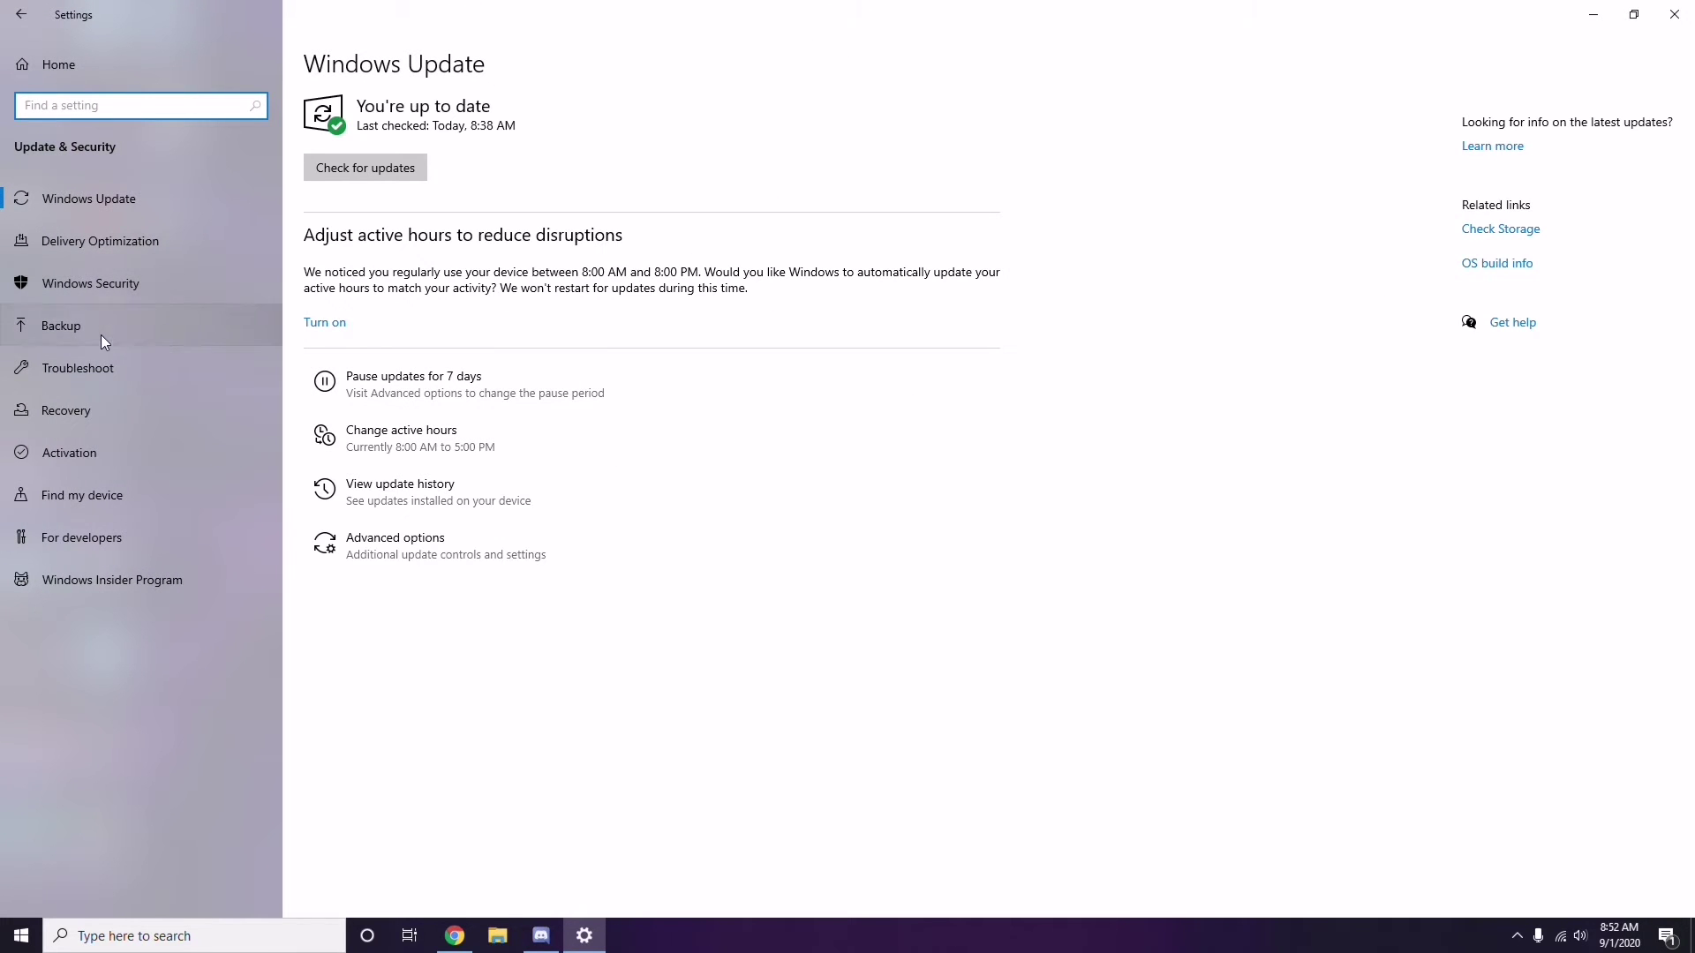
left_click(403, 492)
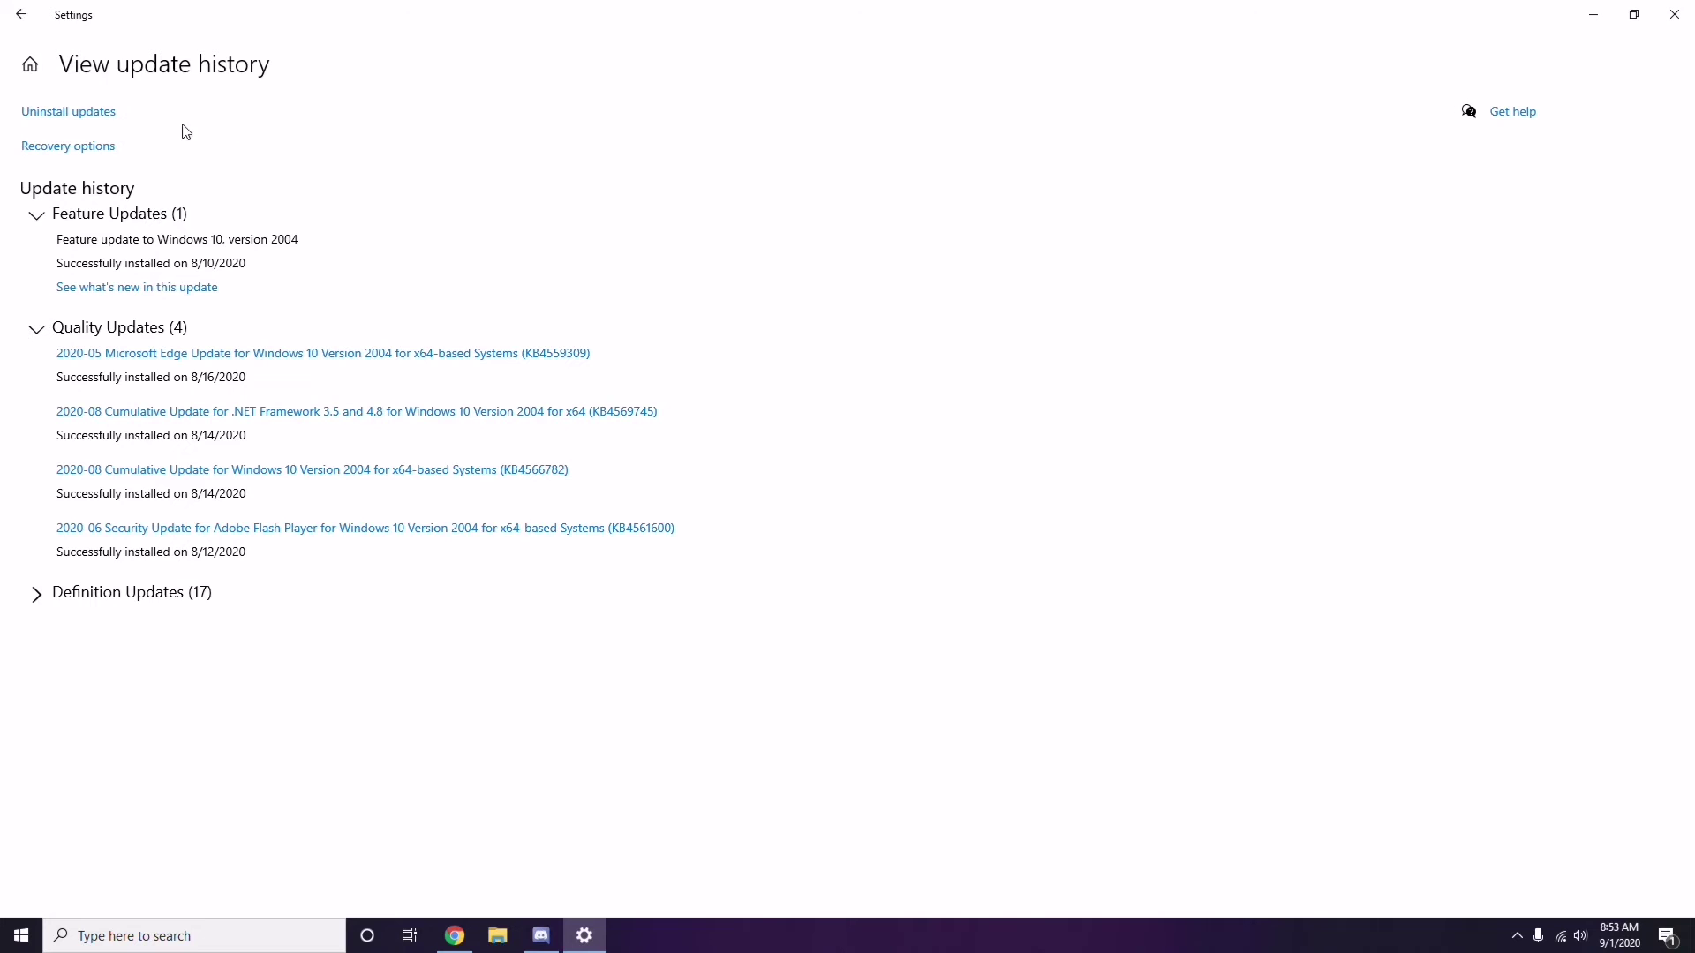
Step: Show the uninstall option for the Visual C++ 2010 x64 update KB2565063 among the installed updates, dismiss it and close both windows
left_click(86, 117)
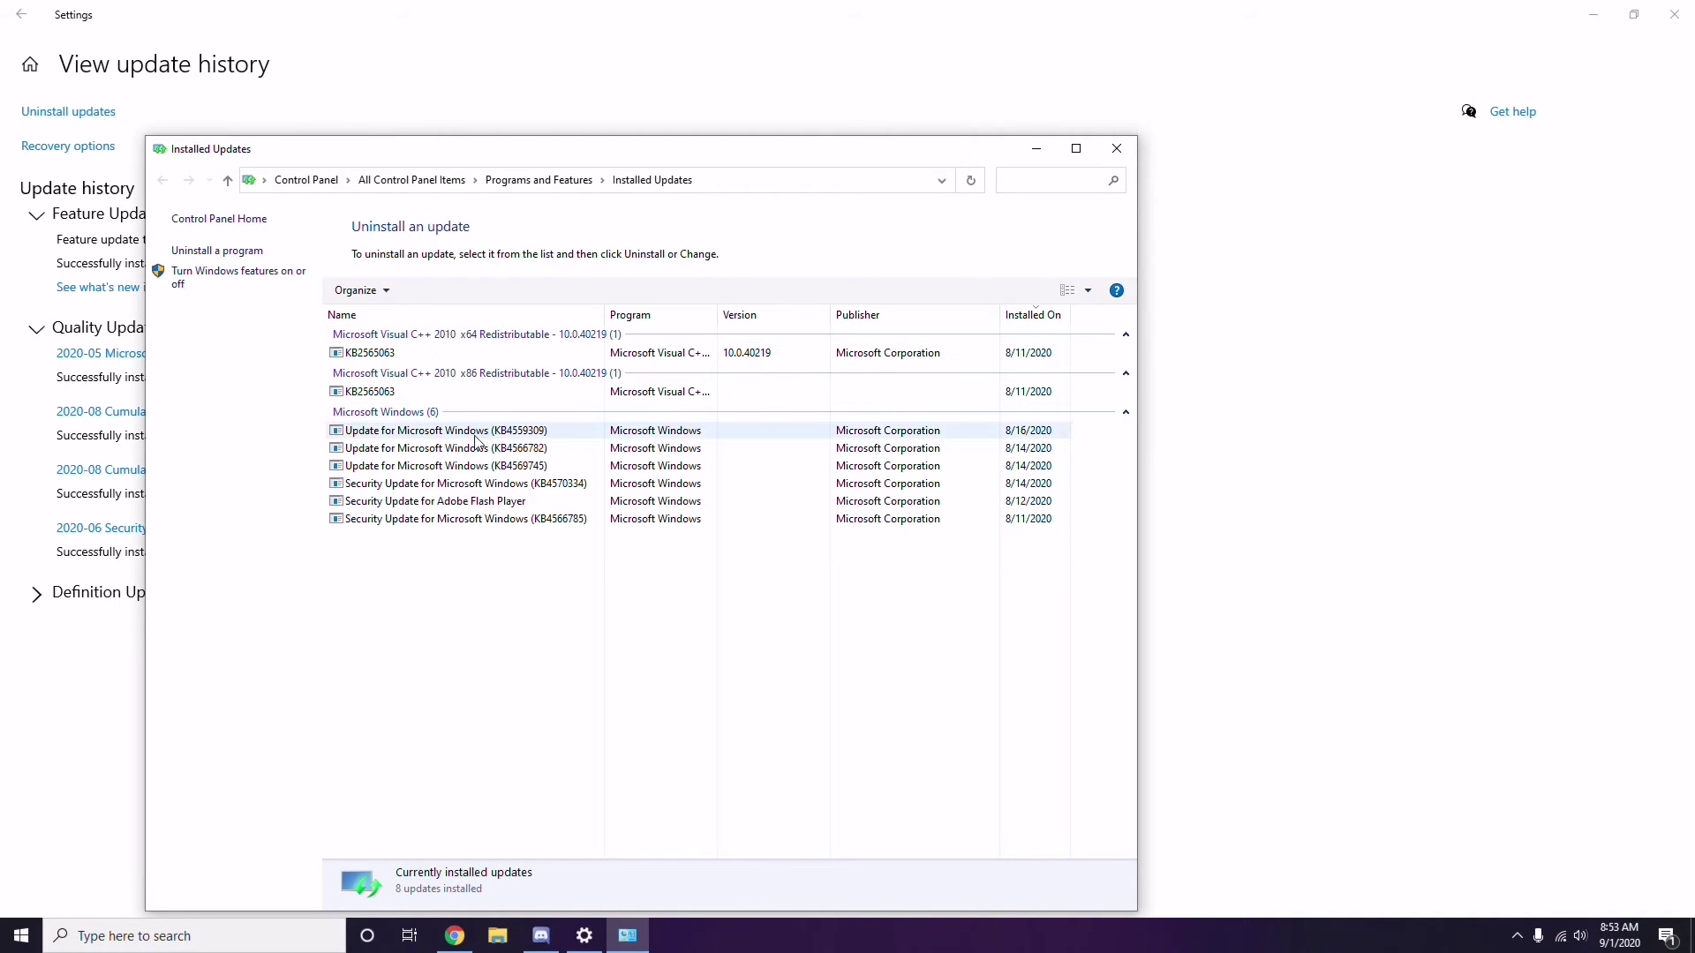
right_click(388, 360)
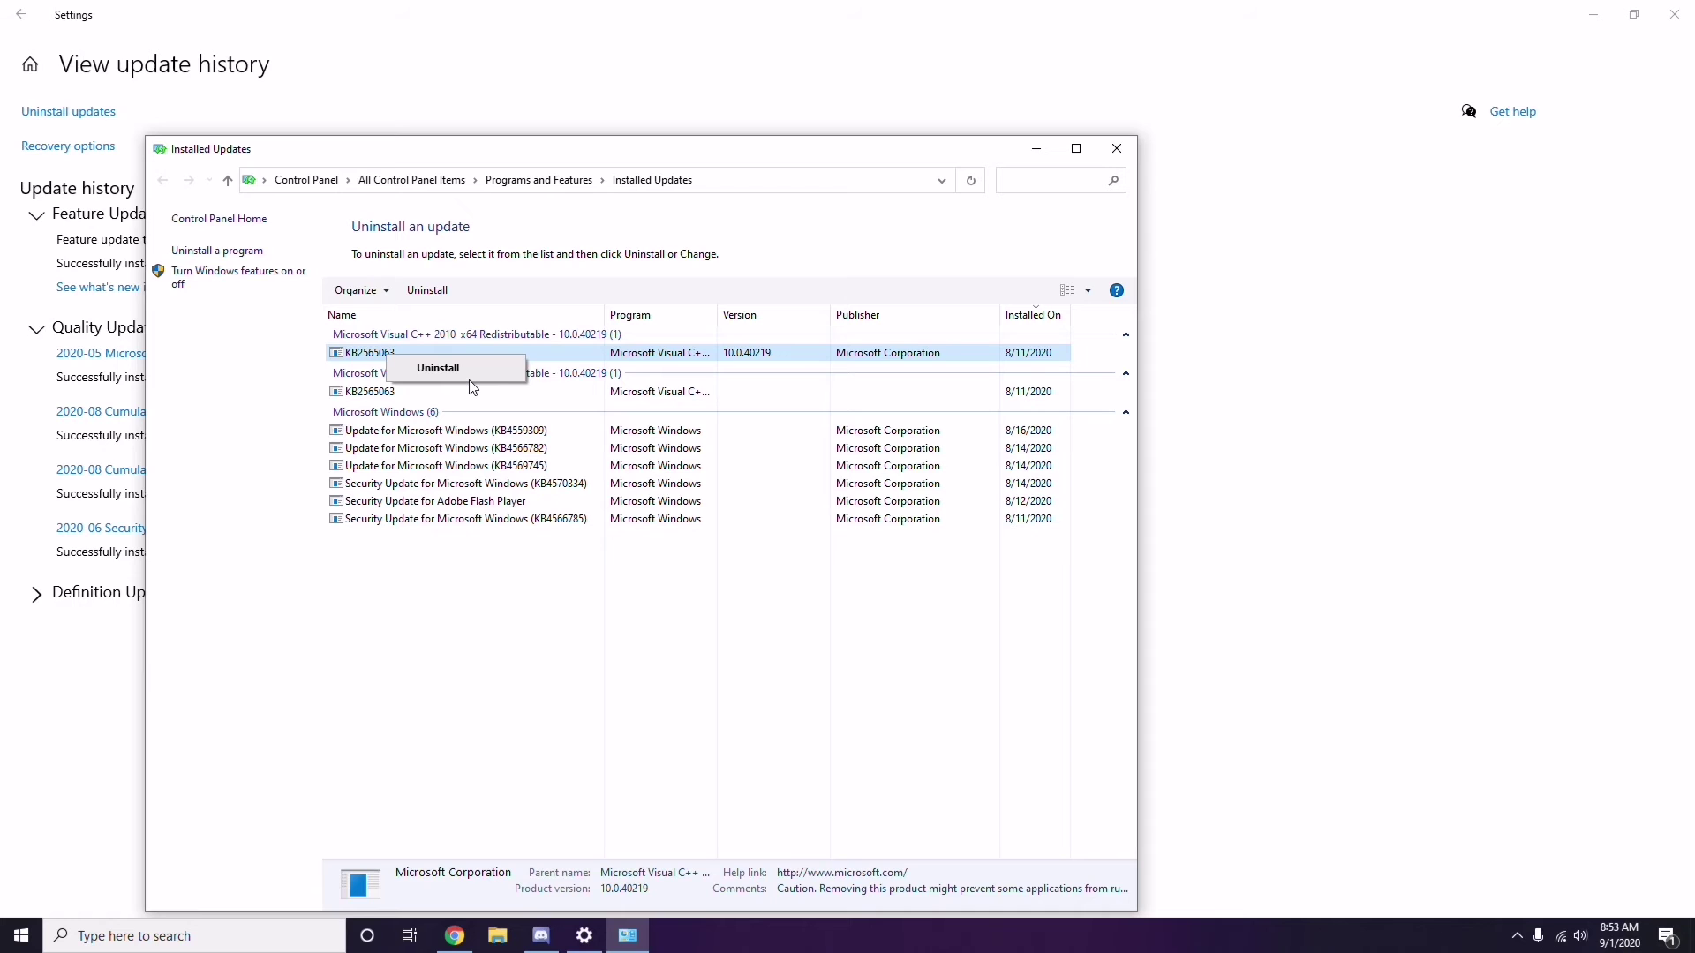
left_click(1170, 336)
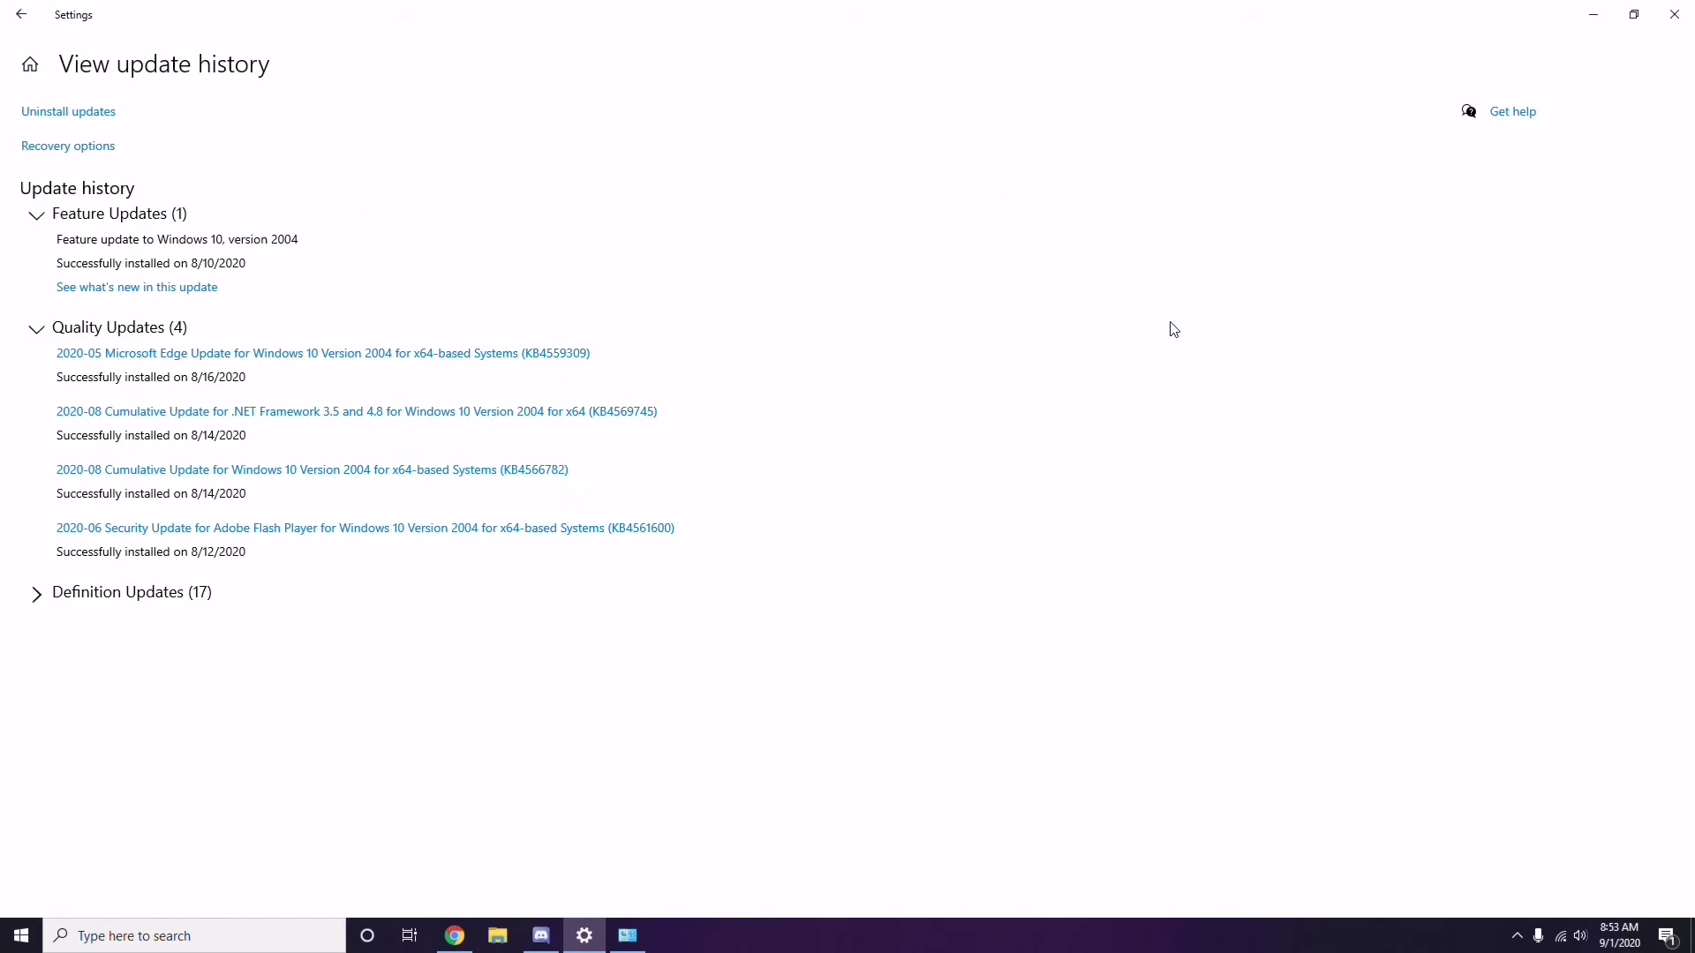
left_click(31, 25)
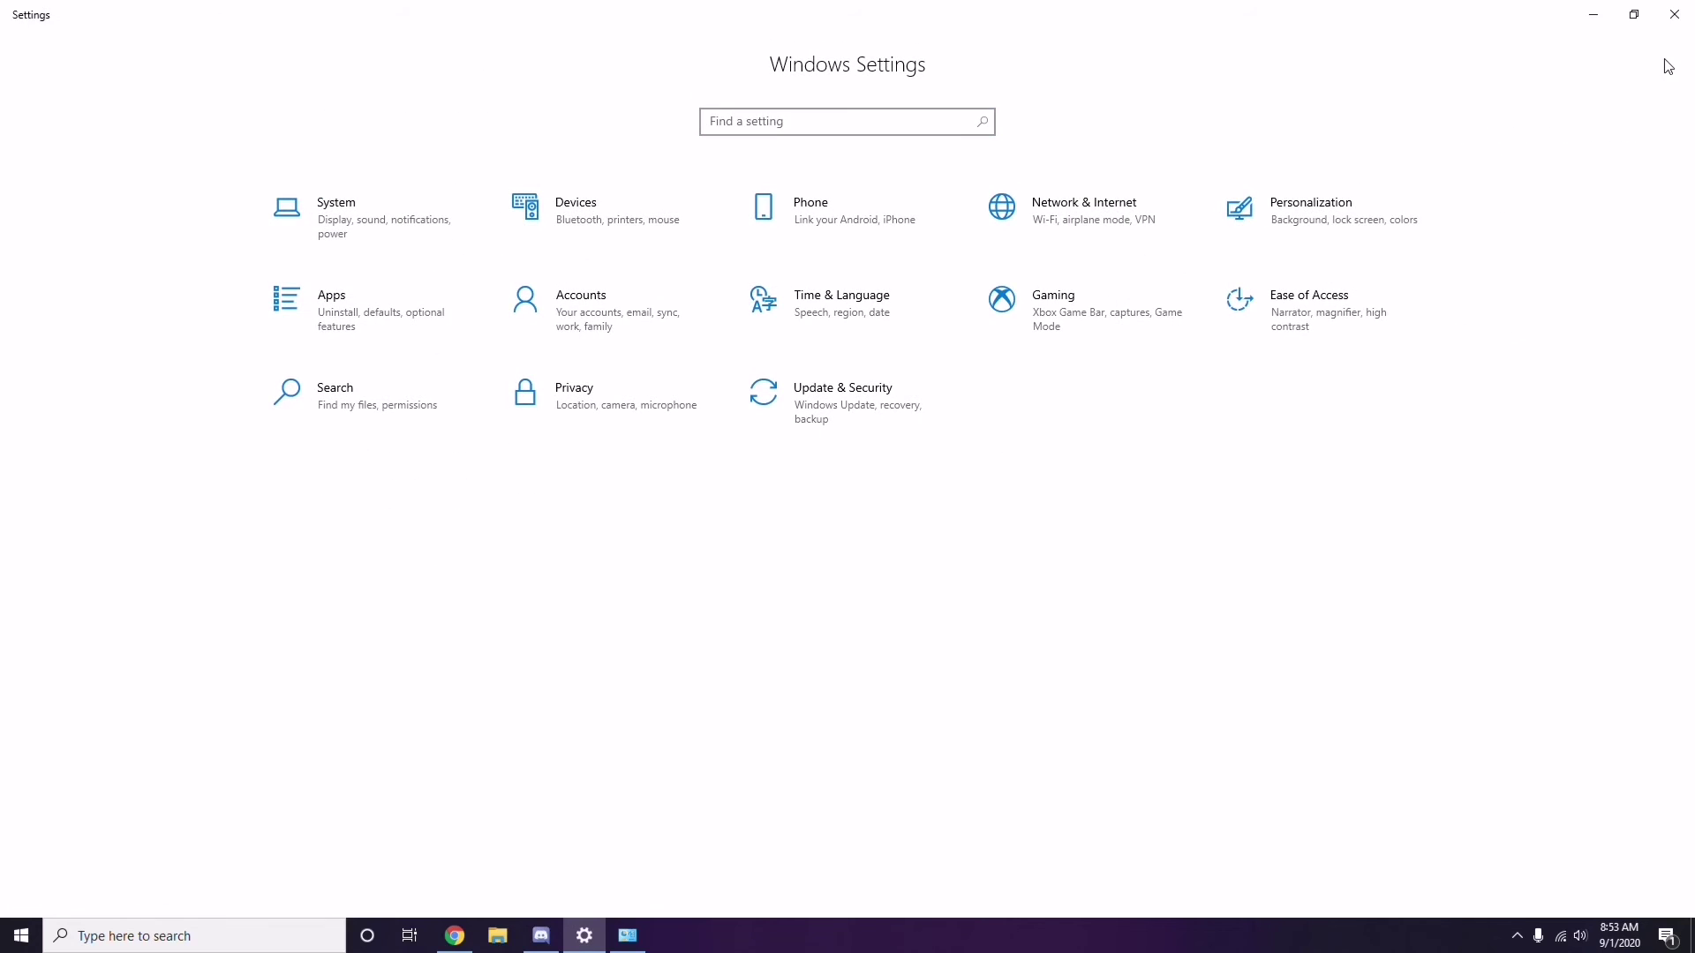
left_click(1673, 26)
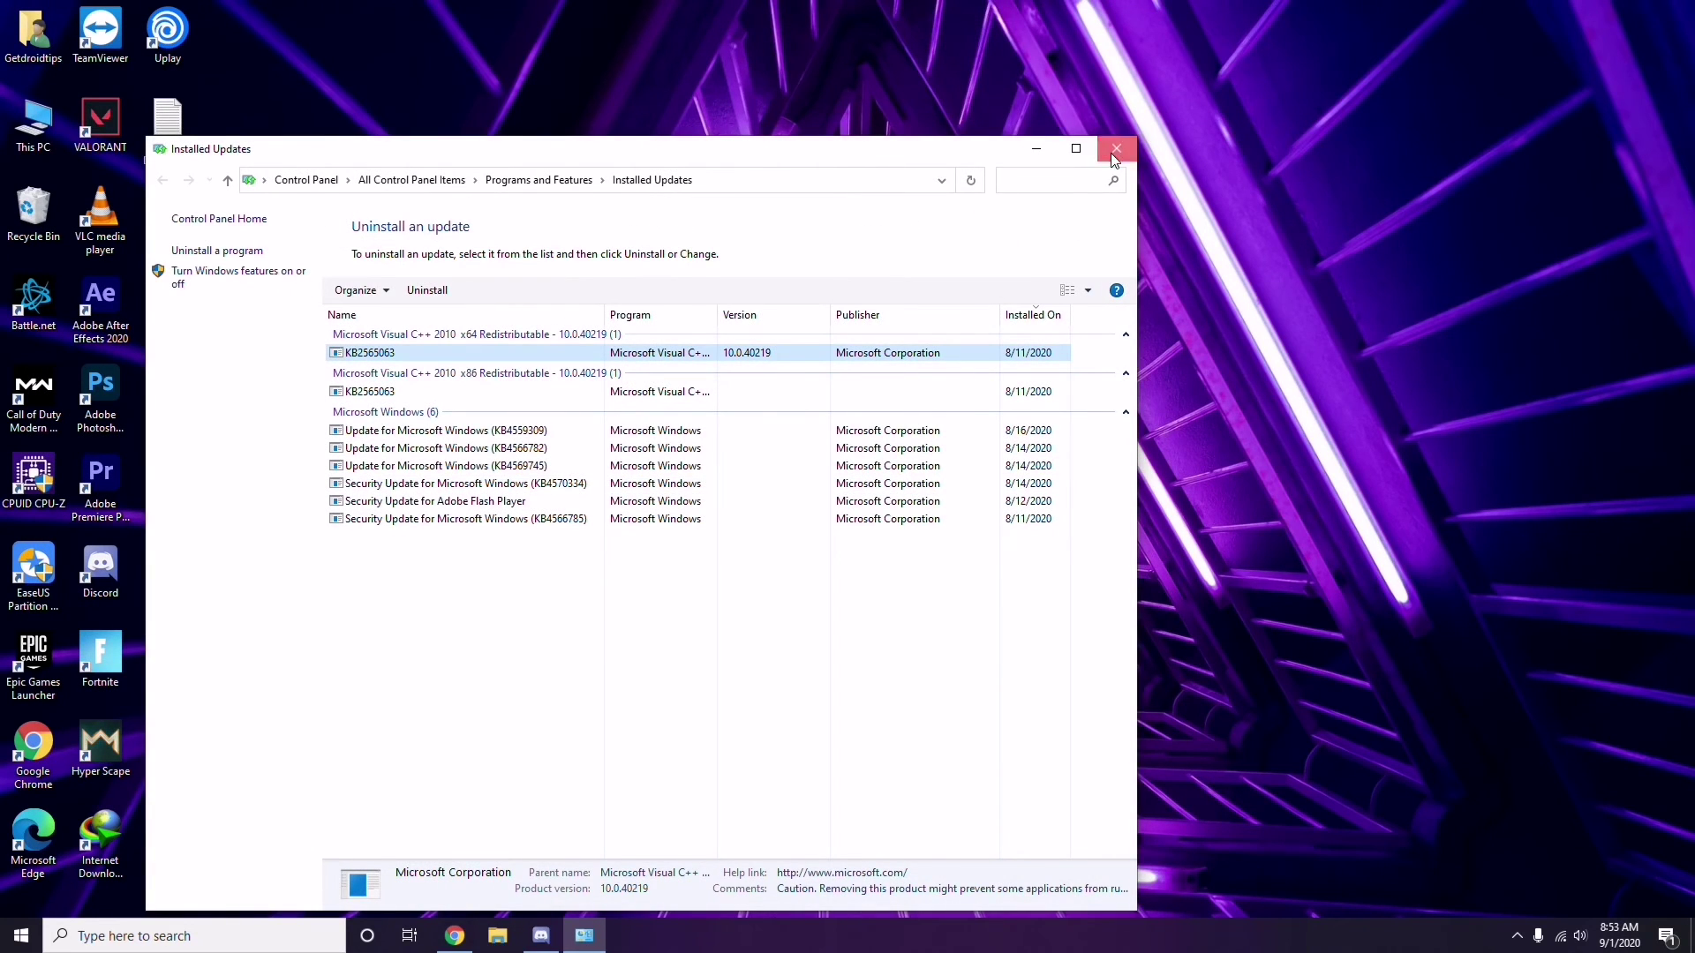
left_click(1114, 157)
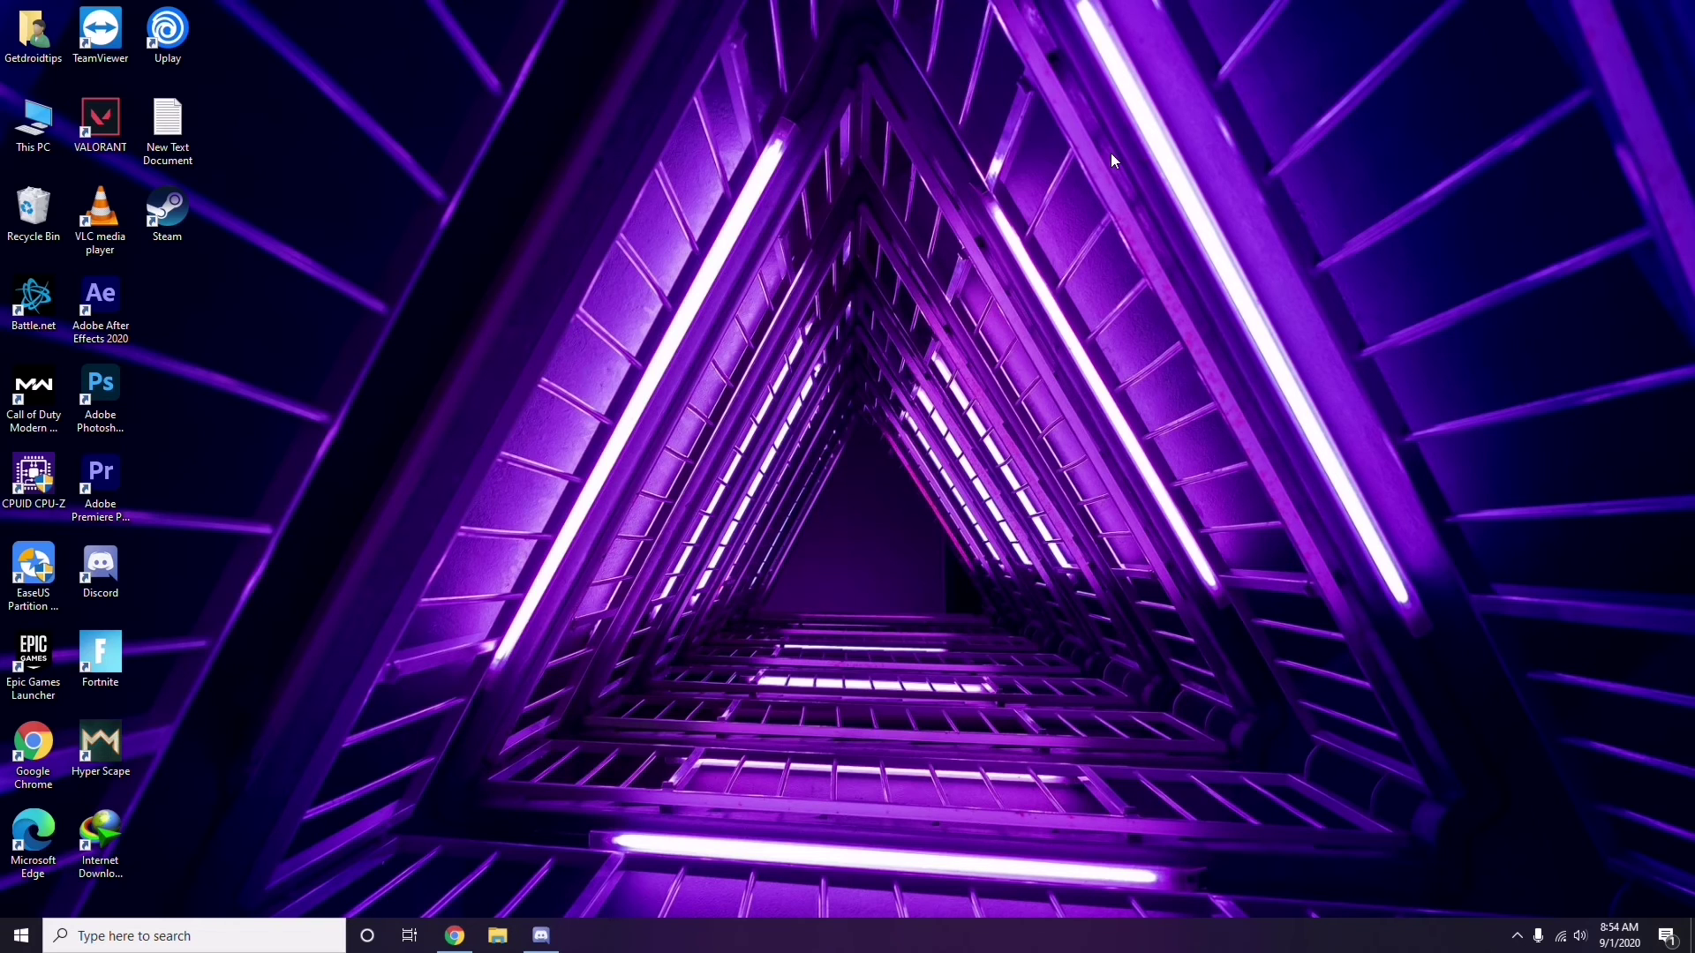
Step: Open the temporary files folder by running %temp% from the Run dialog
key("super+r")
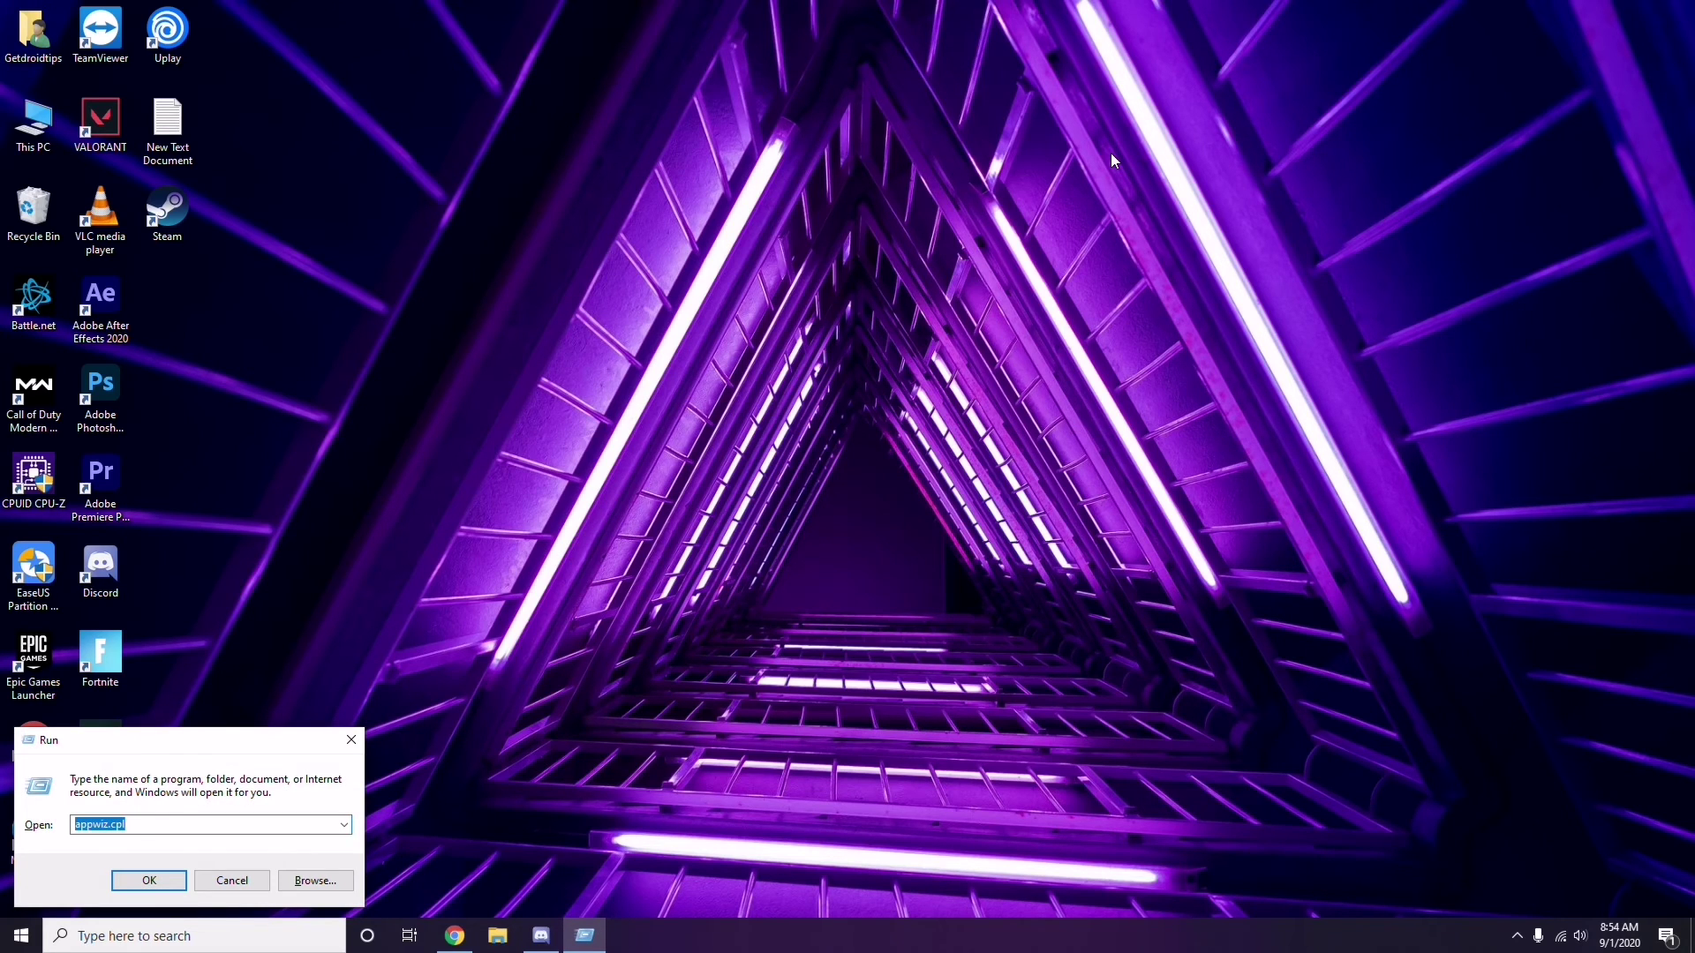
key("BackSpace")
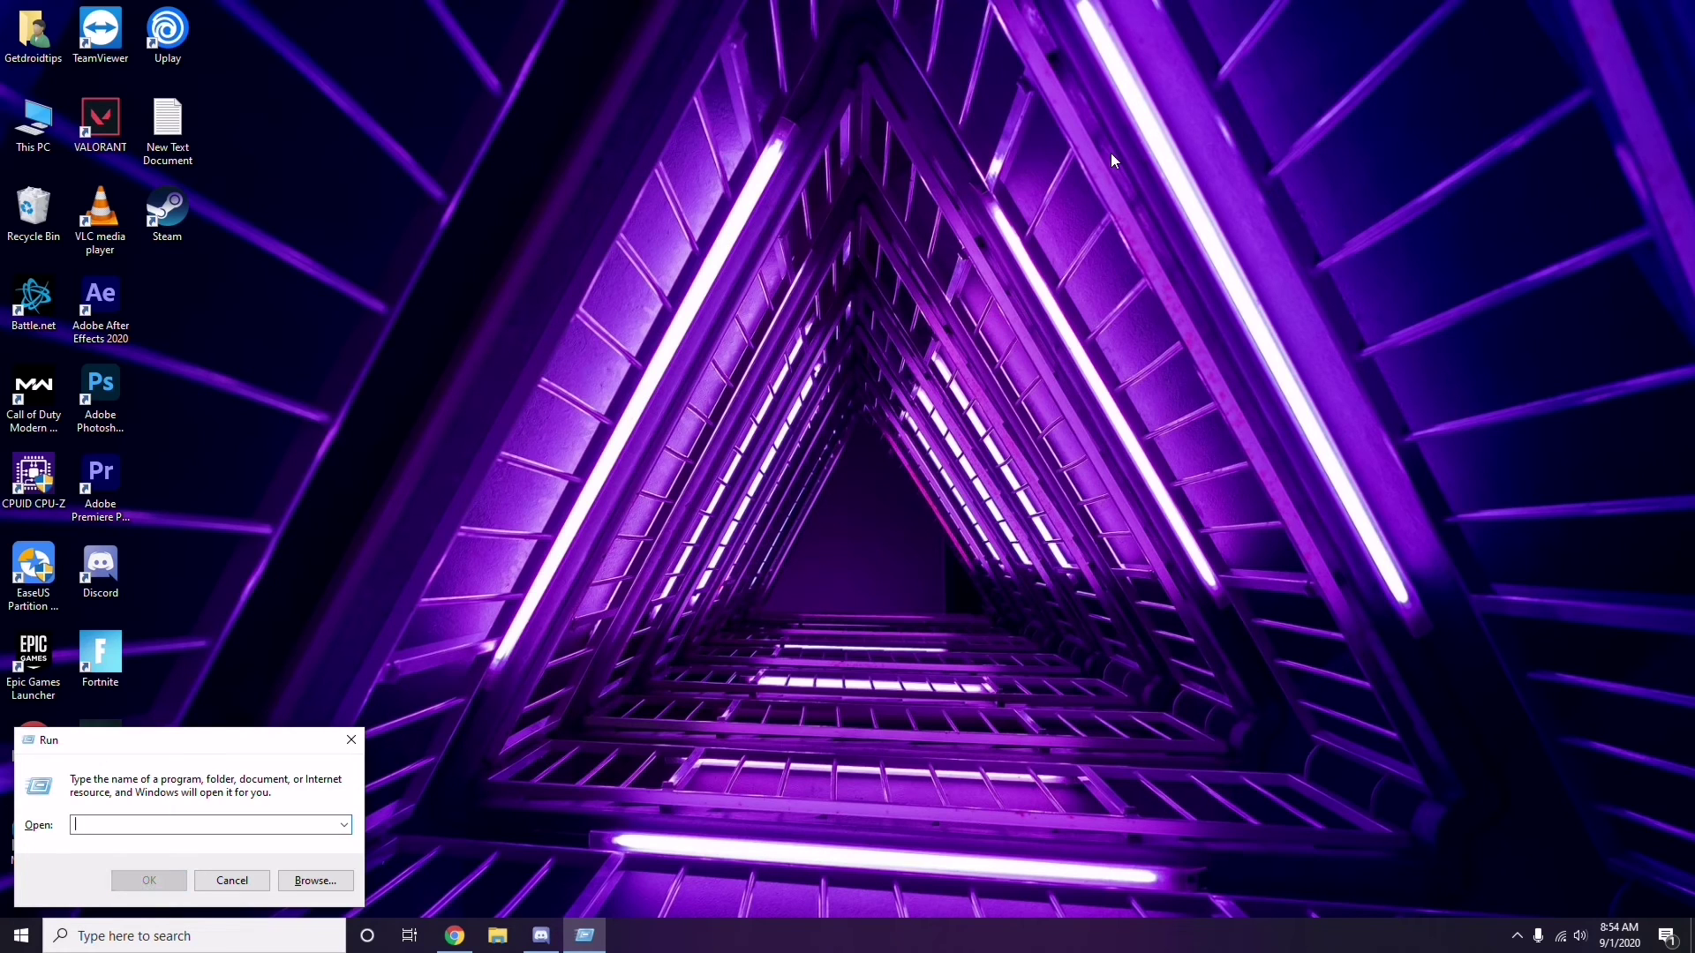
type("%t")
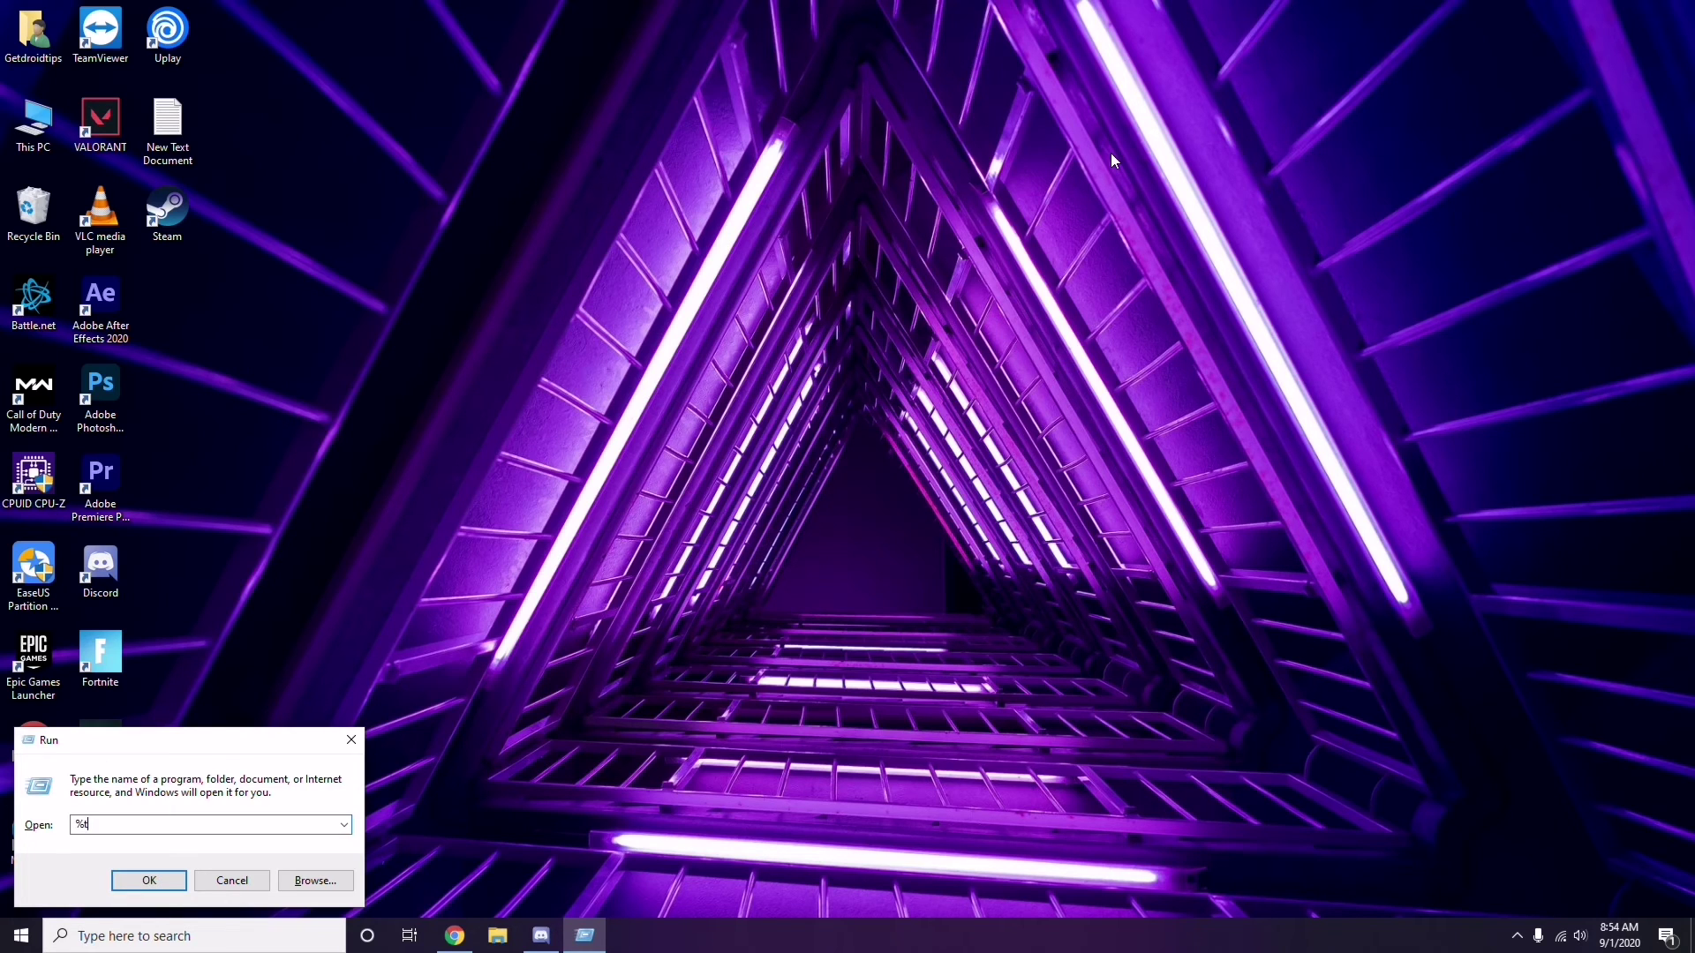
type("emp%")
left_click(150, 882)
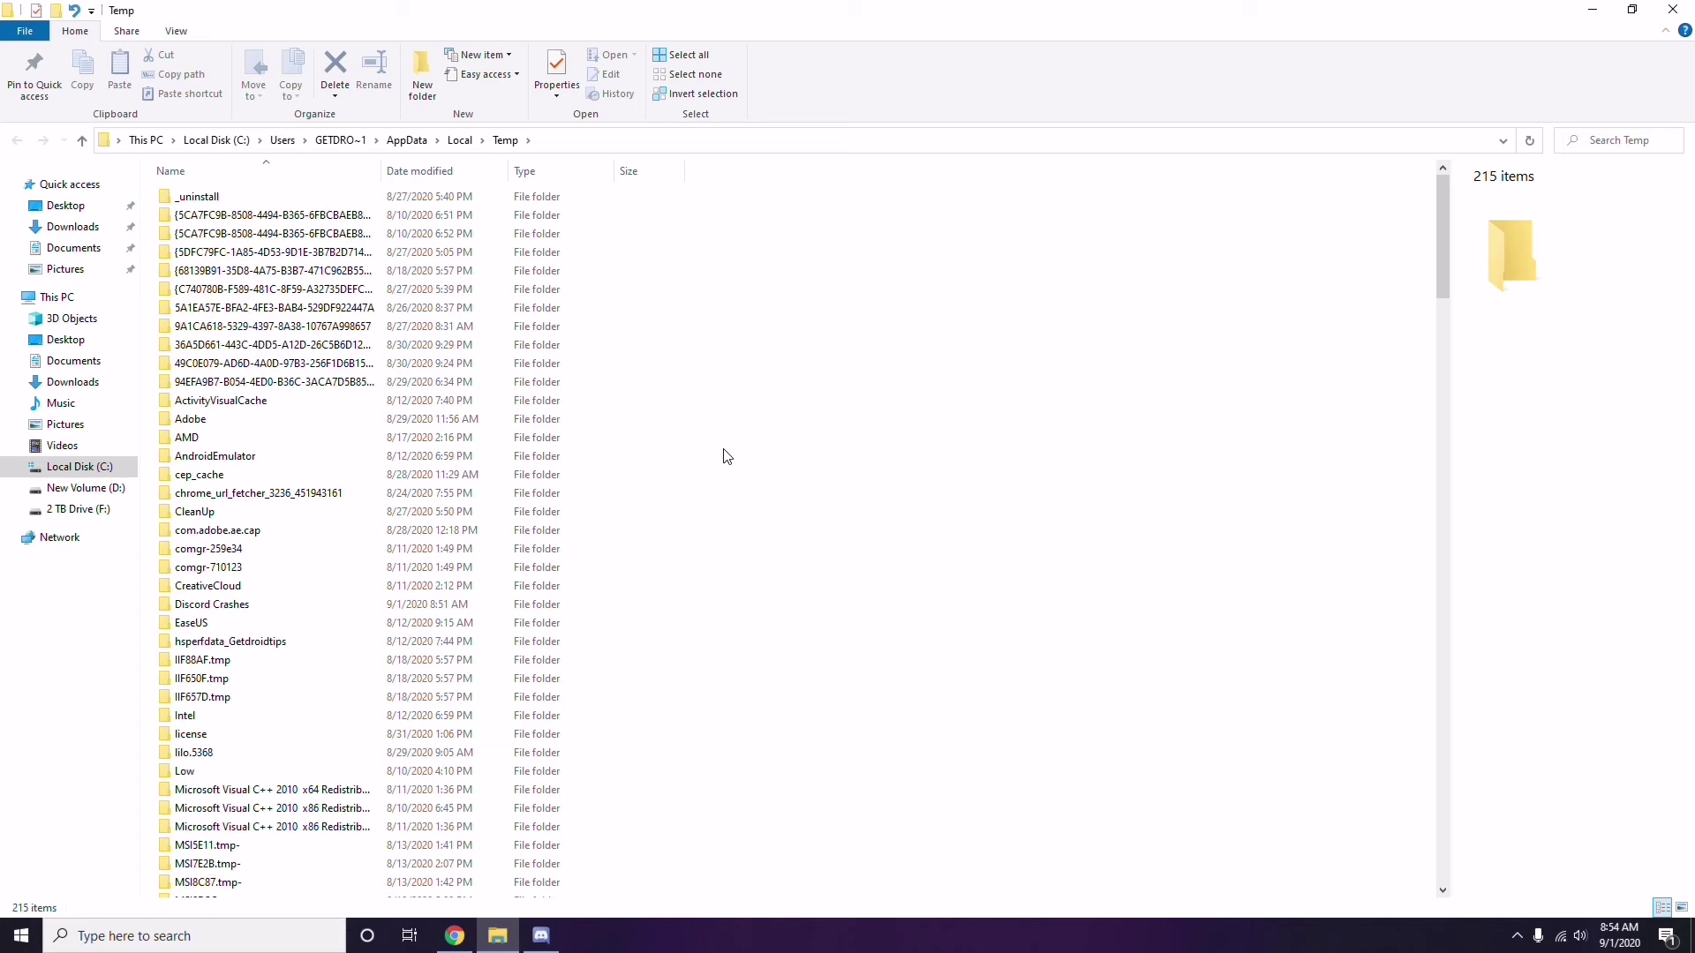
Step: Select all items in the Temp folder, clear the selection, close the folder and refresh the desktop
key("ctrl+a")
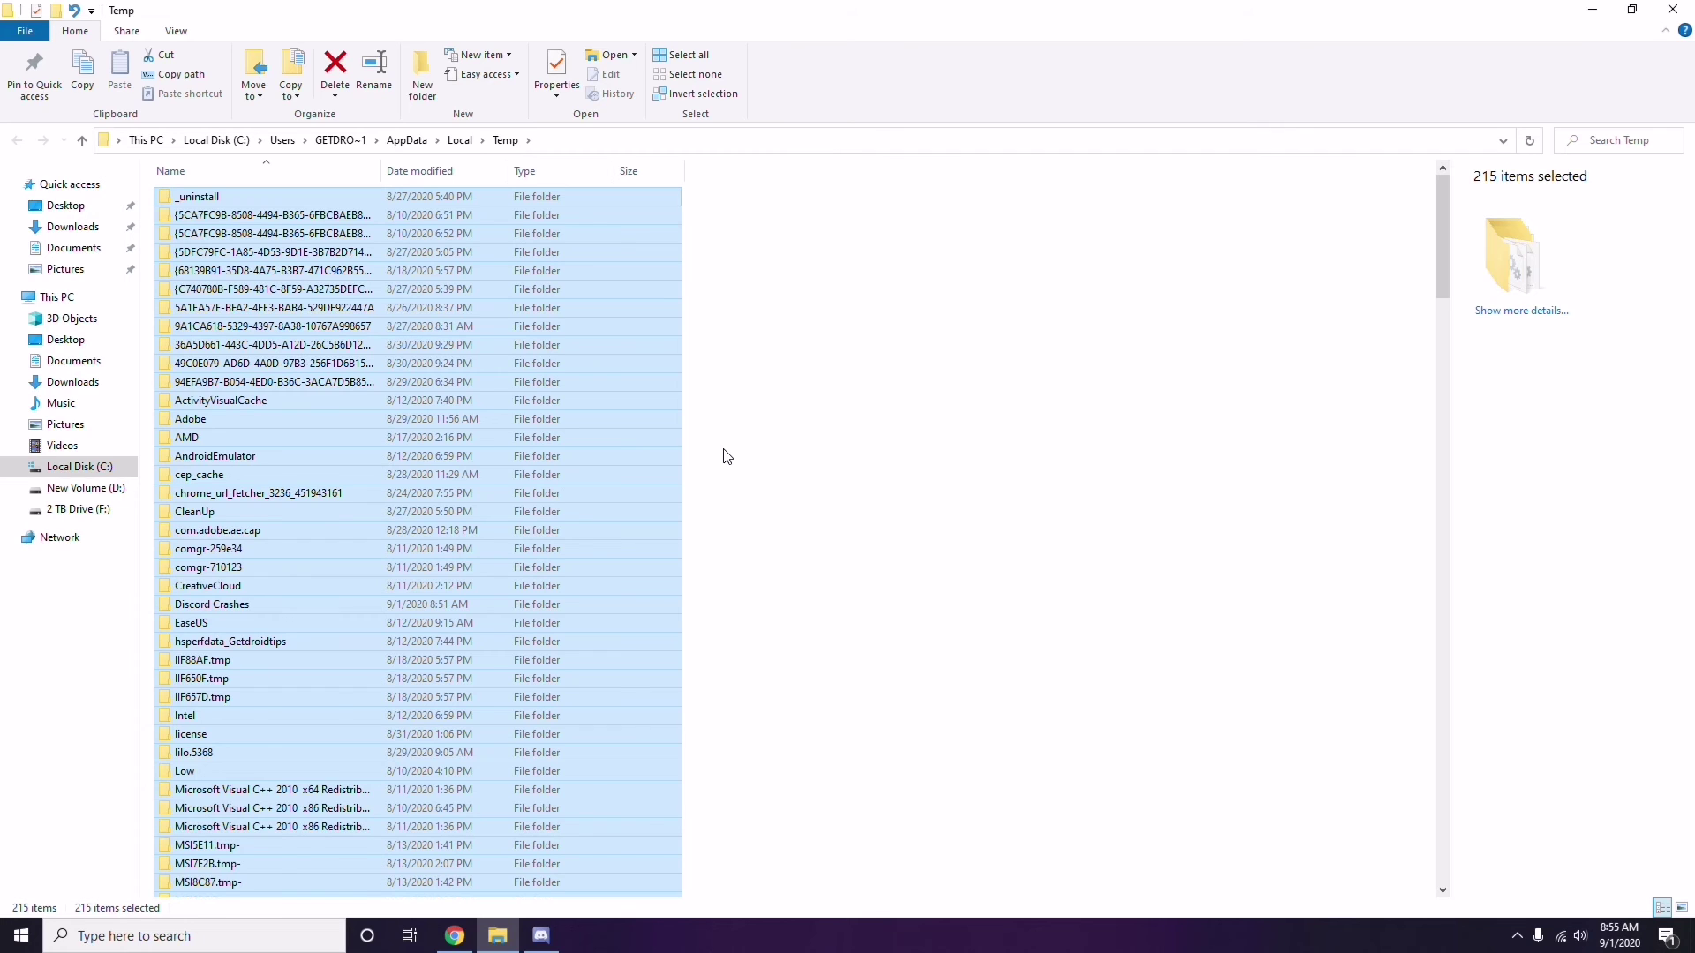
left_click(815, 451)
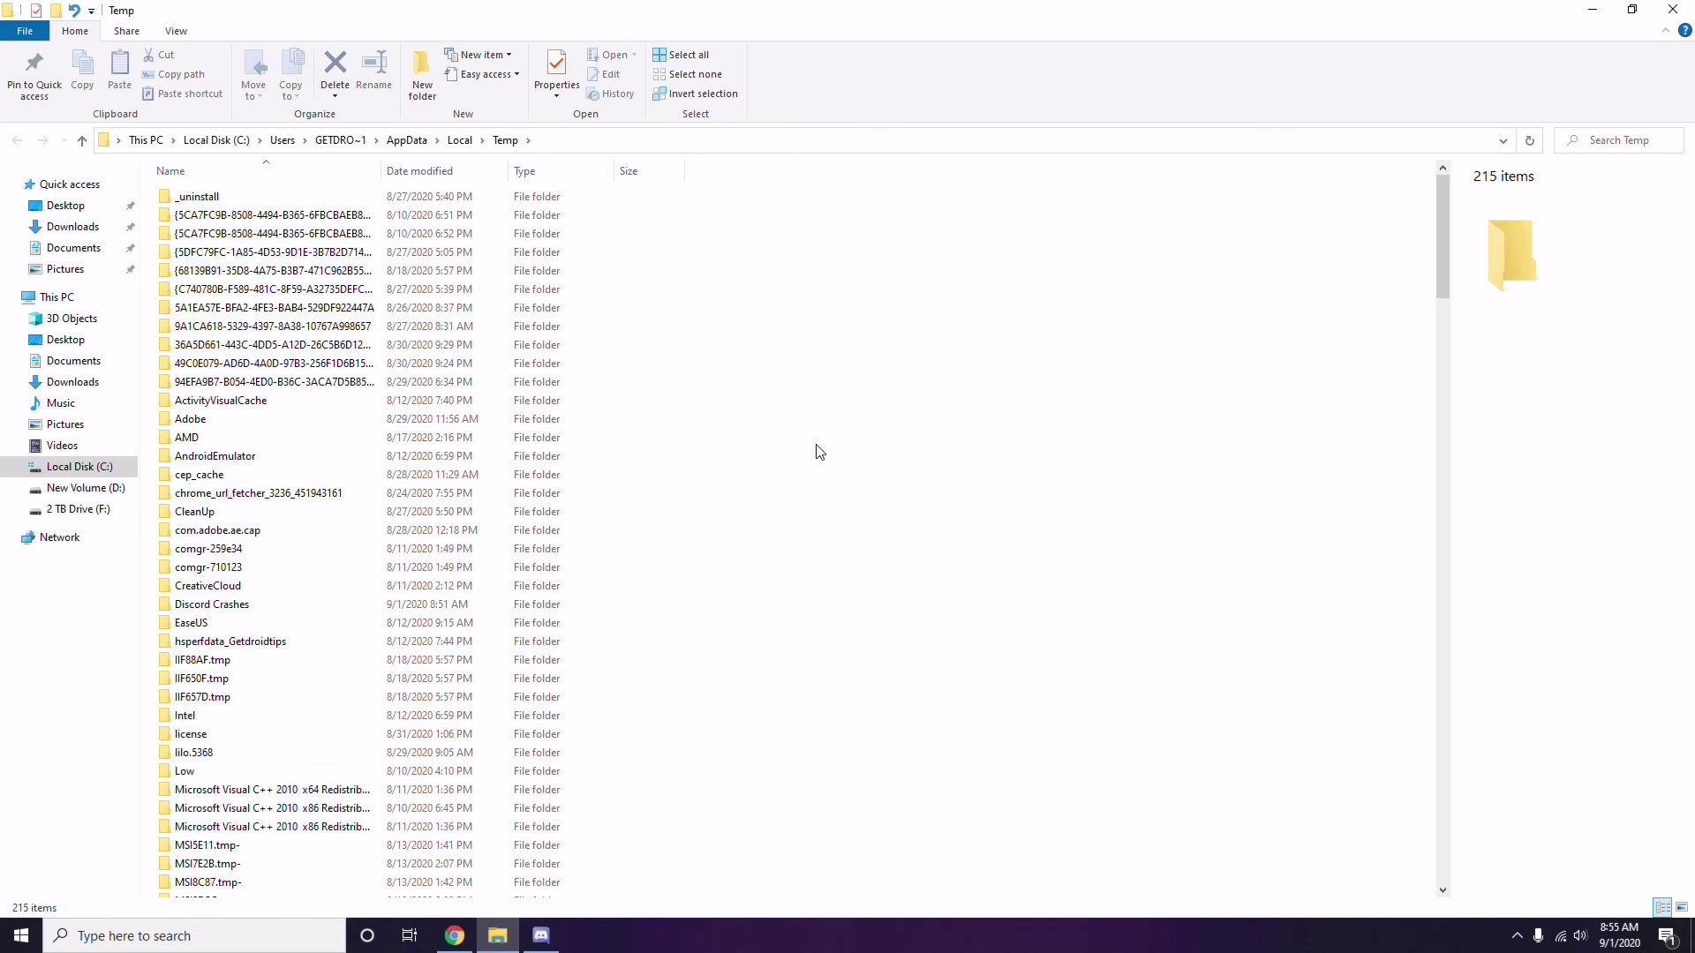
left_click(1674, 11)
right_click(650, 258)
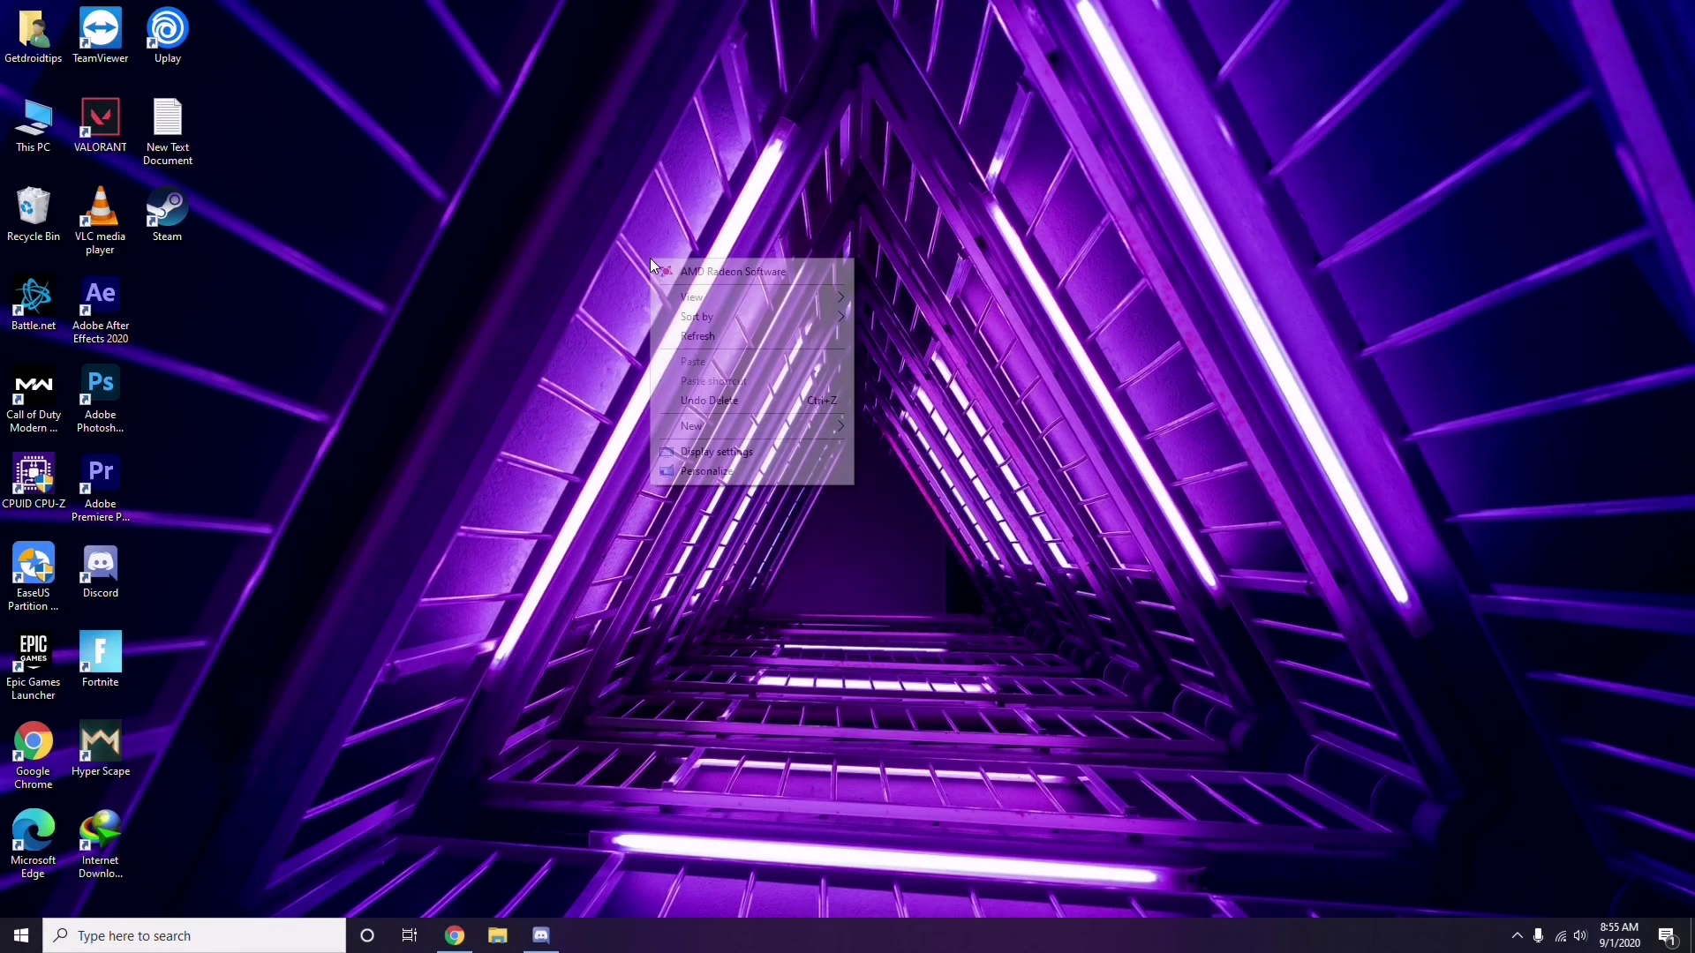
left_click(706, 343)
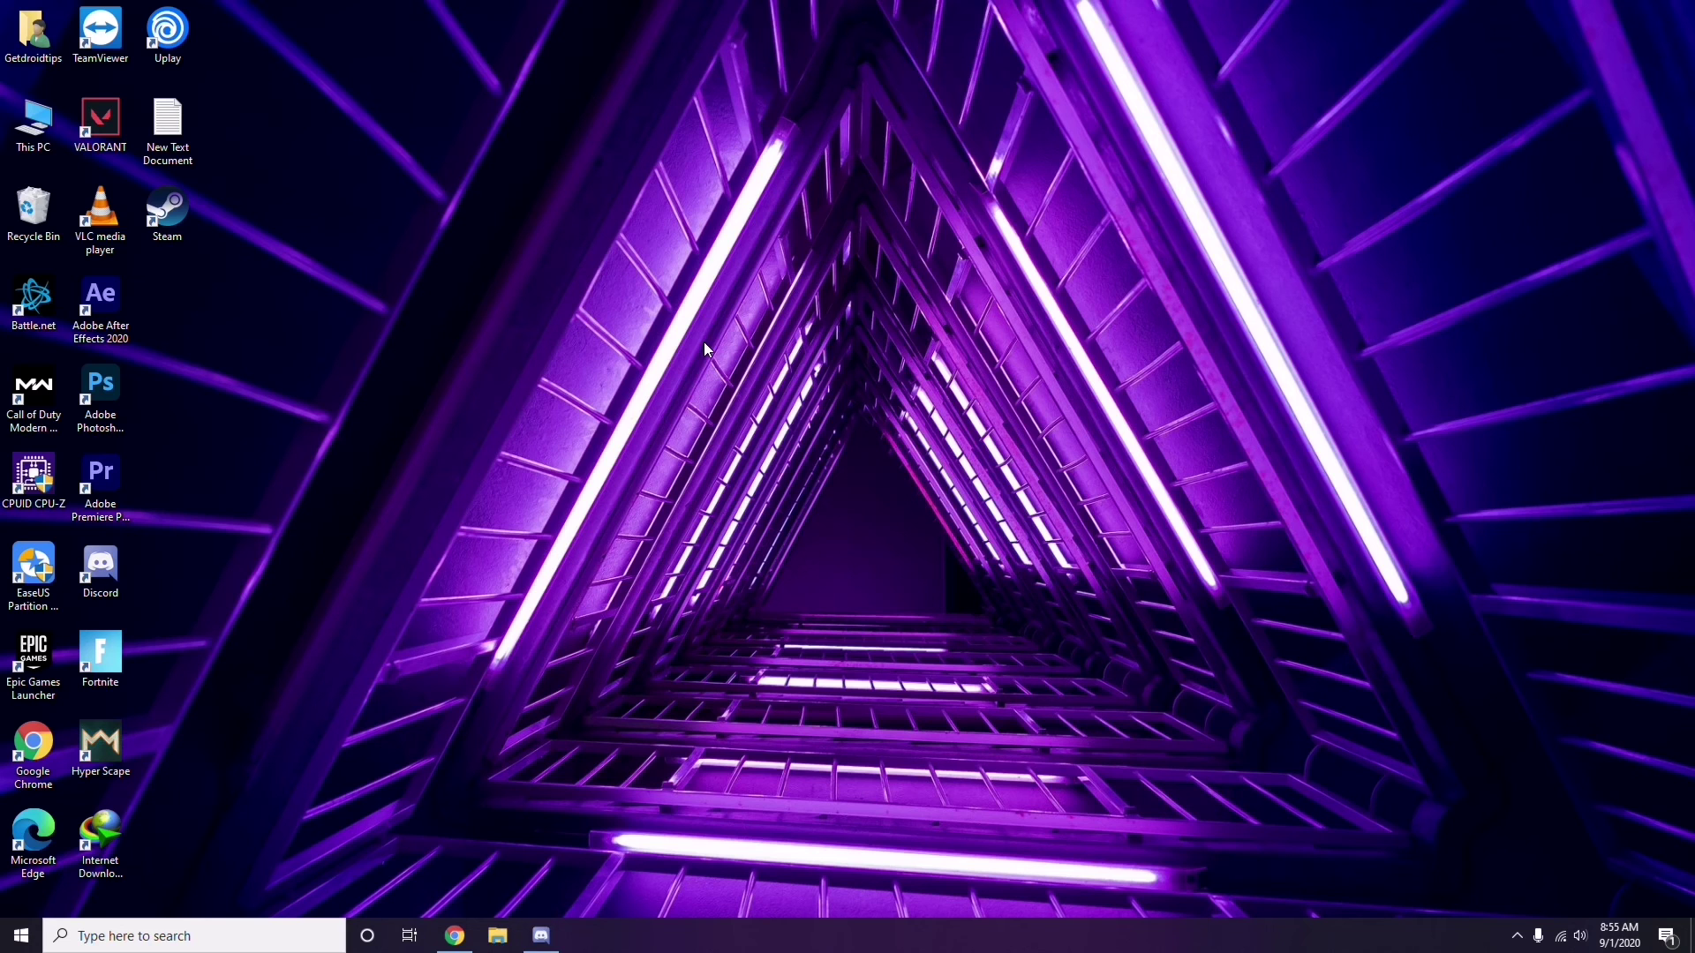
Step: Open AMD Radeon Software from the hidden background apps, check the Driver & Software version information and close it
left_click(1517, 936)
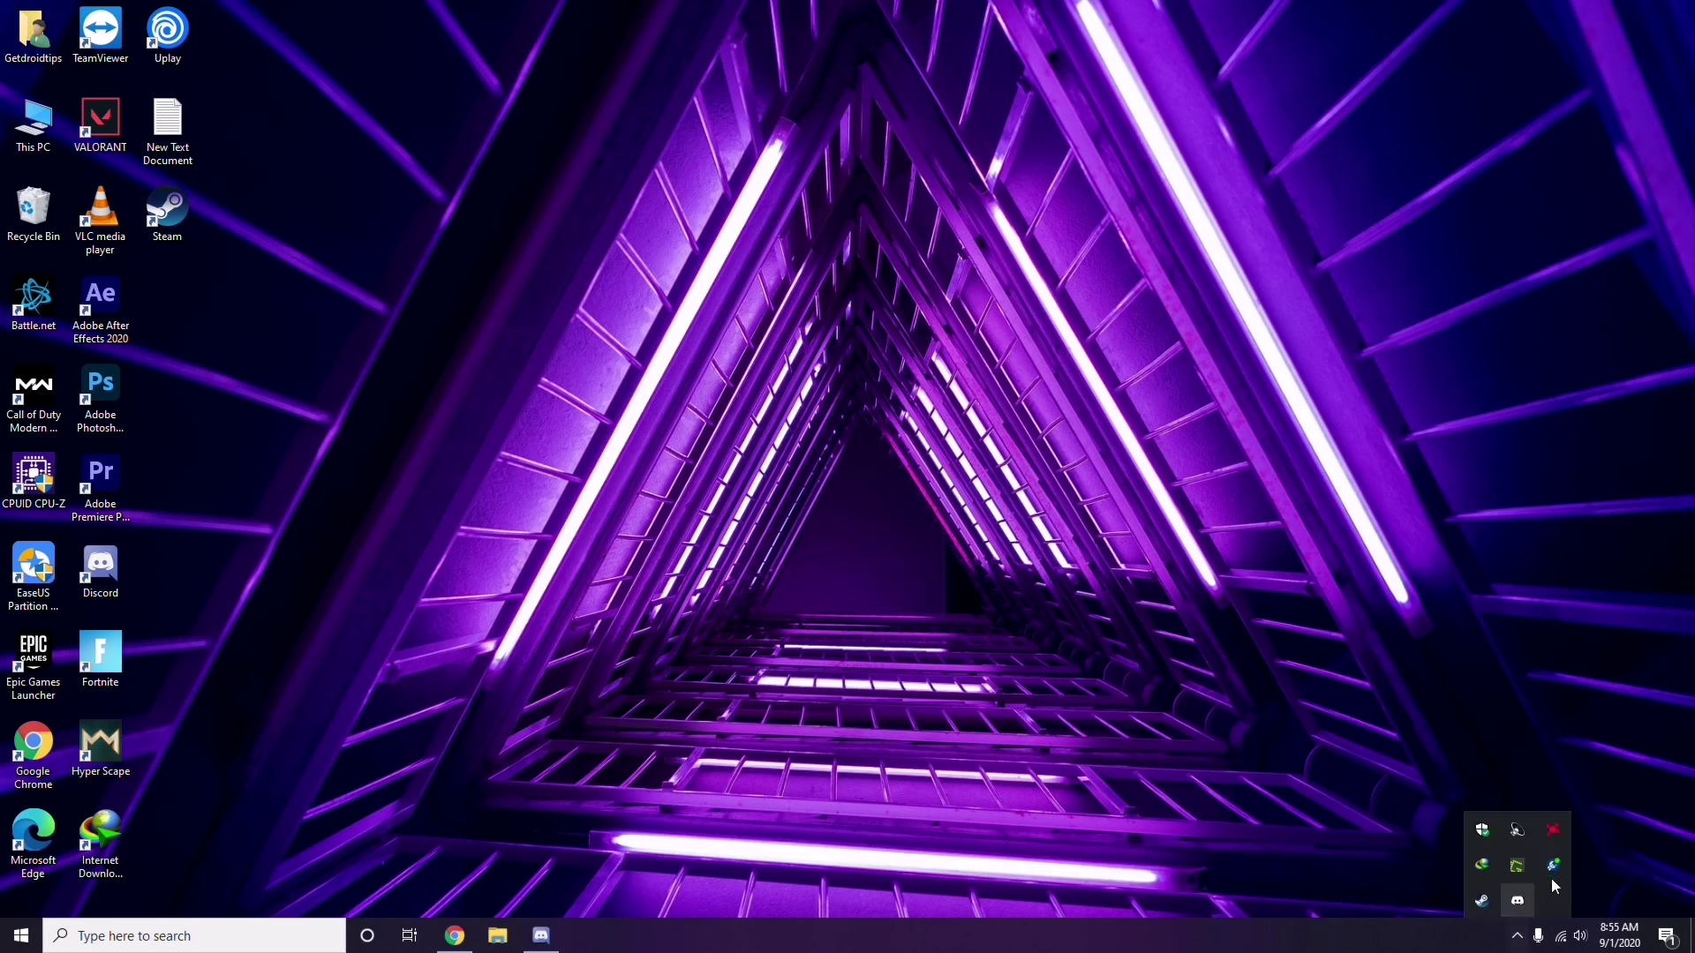
left_click(1552, 828)
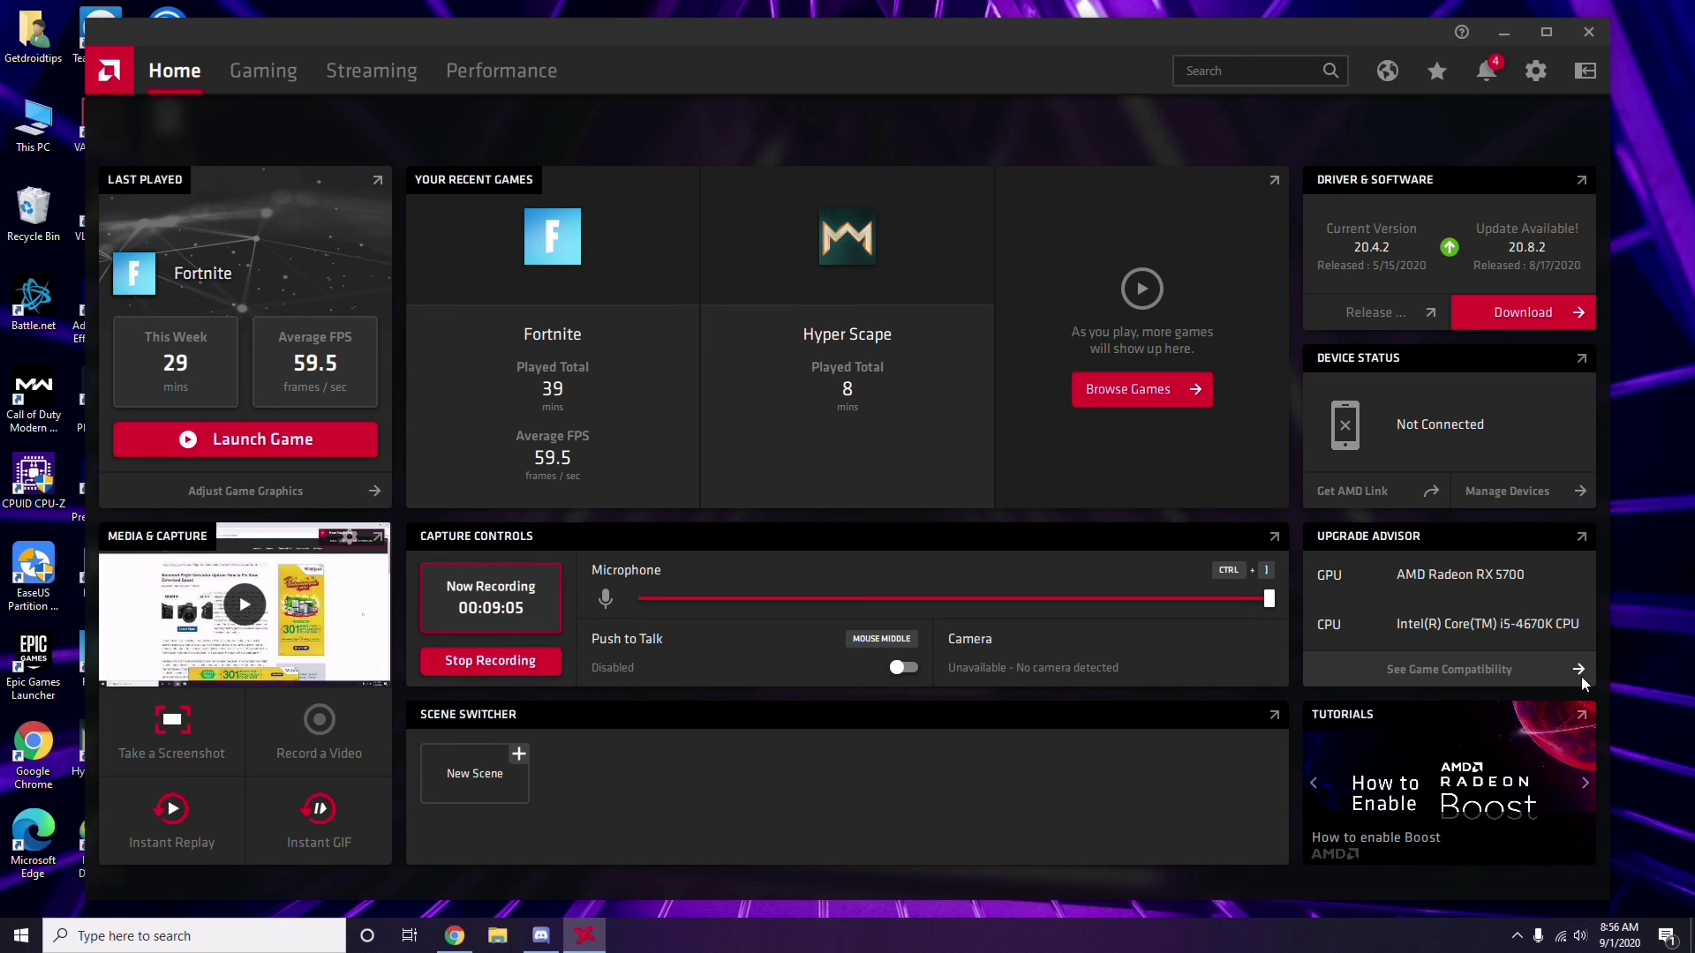
left_click(1593, 36)
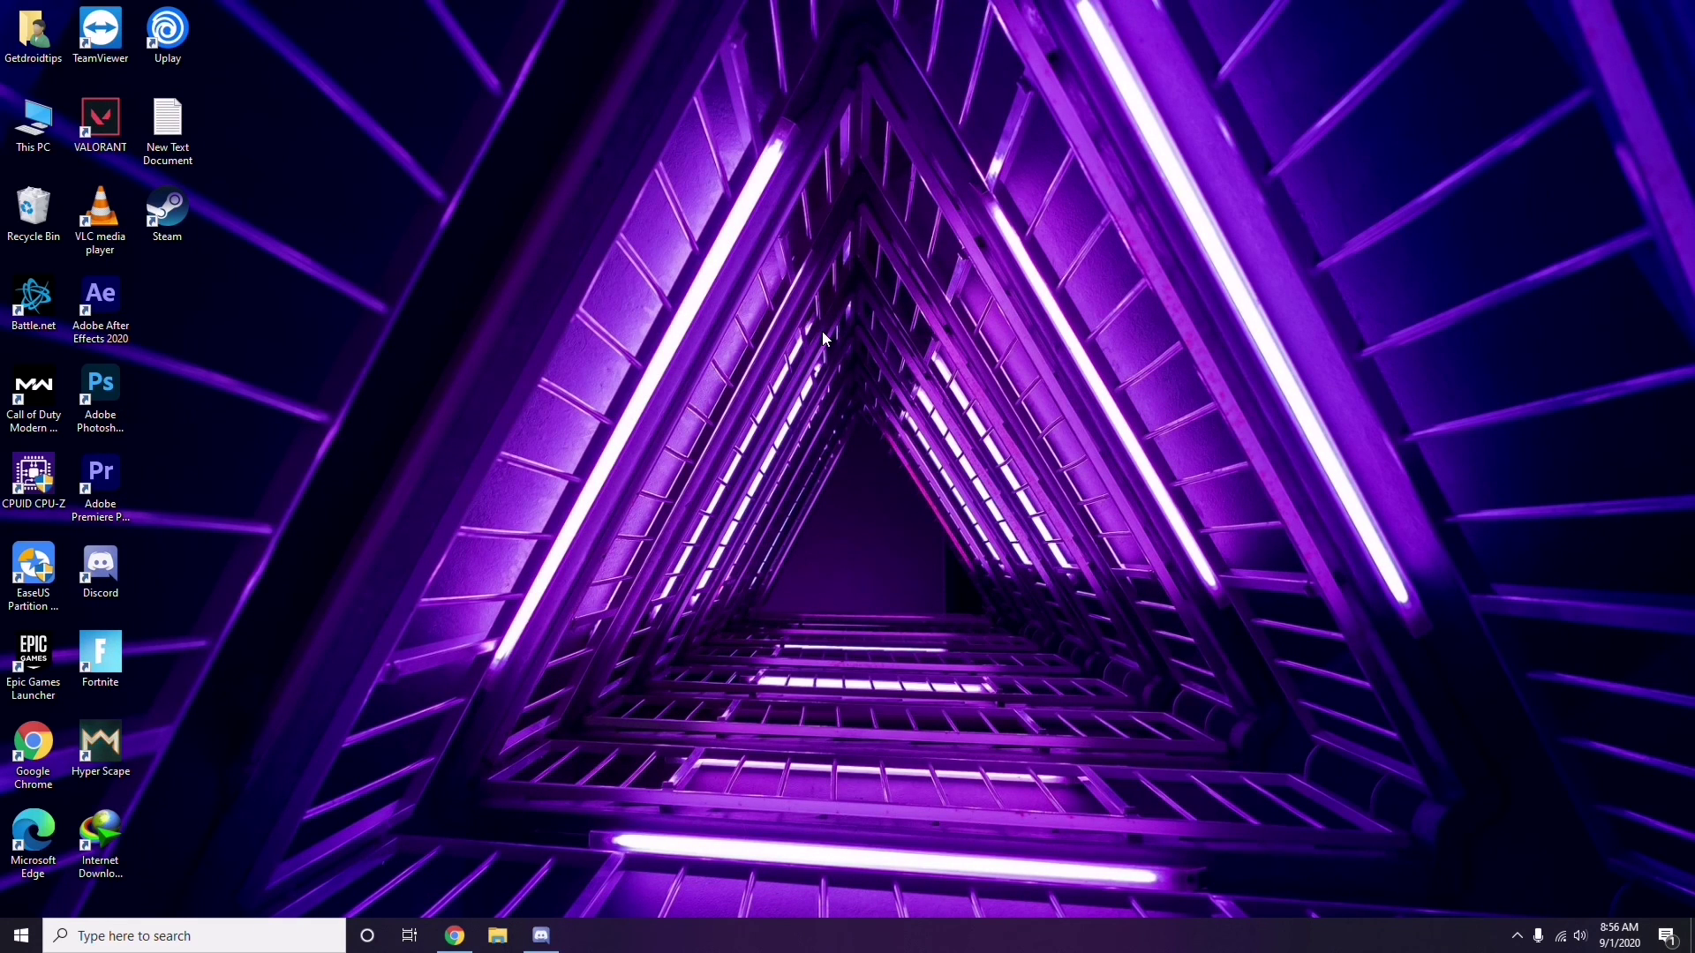
left_click(21, 938)
left_click(762, 655)
right_click(468, 407)
left_click(520, 488)
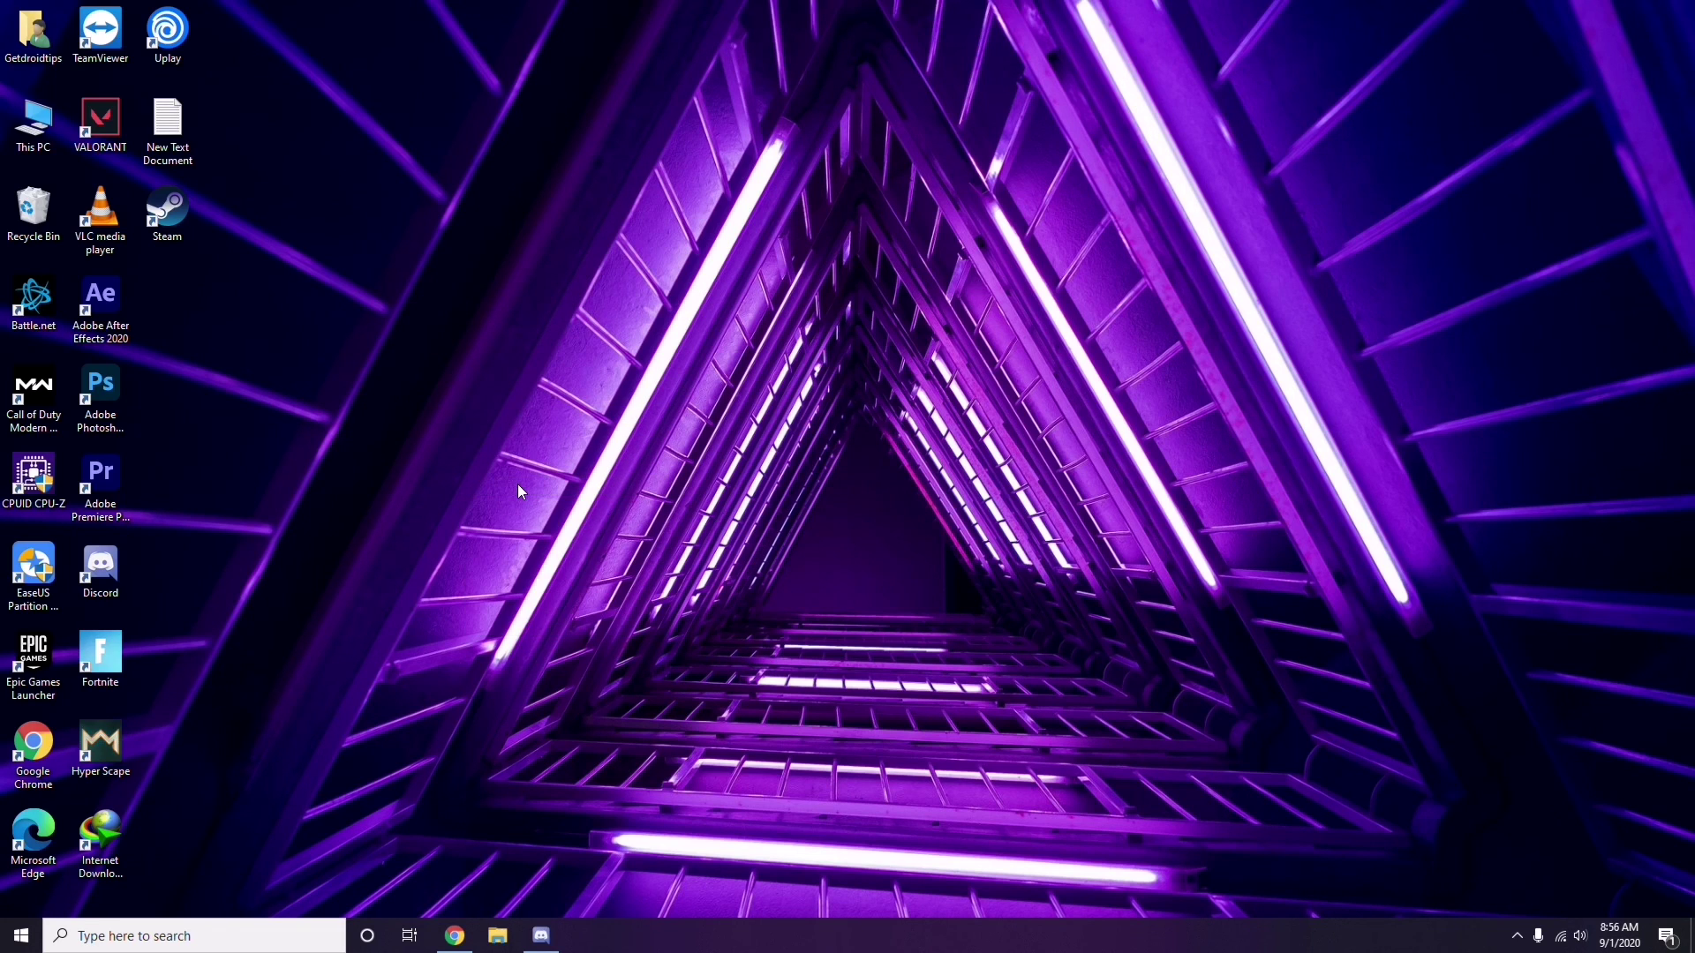